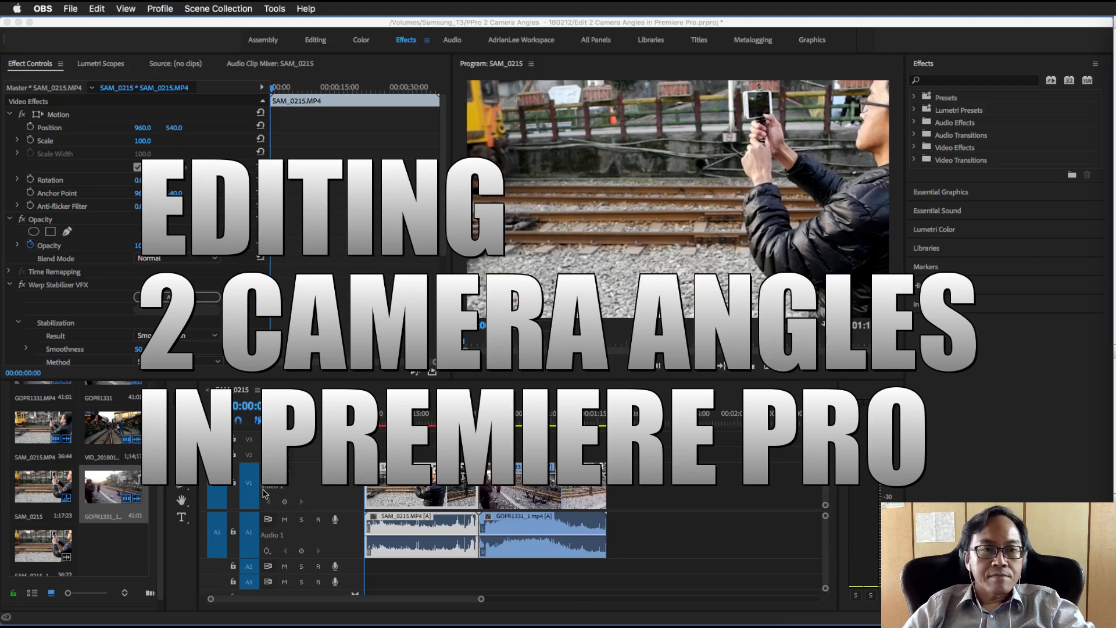
Play back the existing SAM_0215 sequence and scrub through its second clip to about 00:00:50:10
click(681, 373)
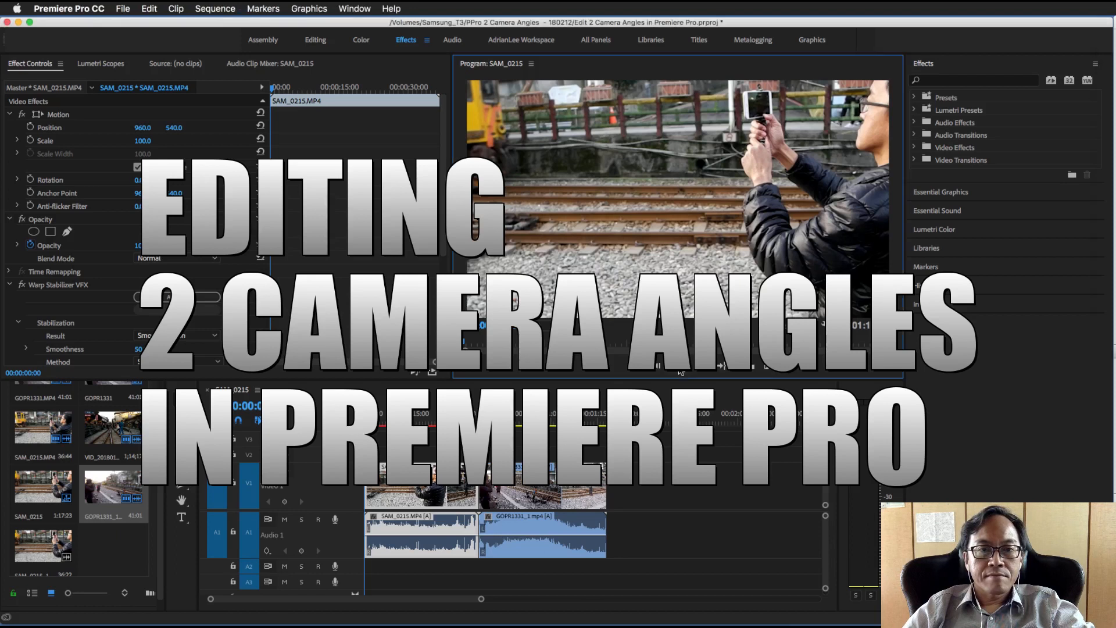
click(680, 372)
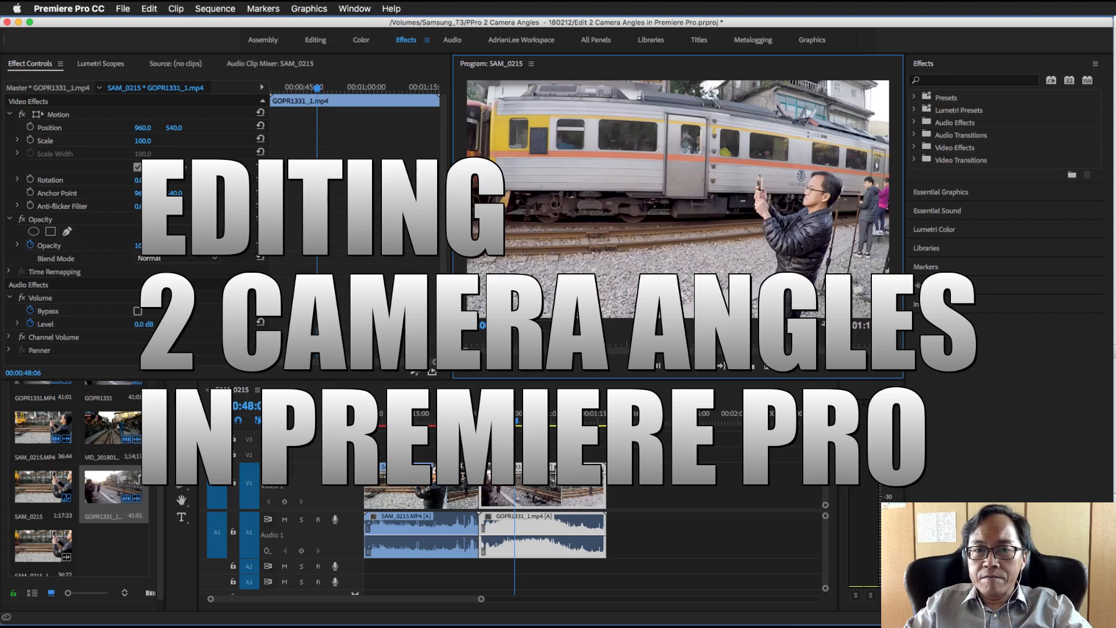
key(super+Tab)
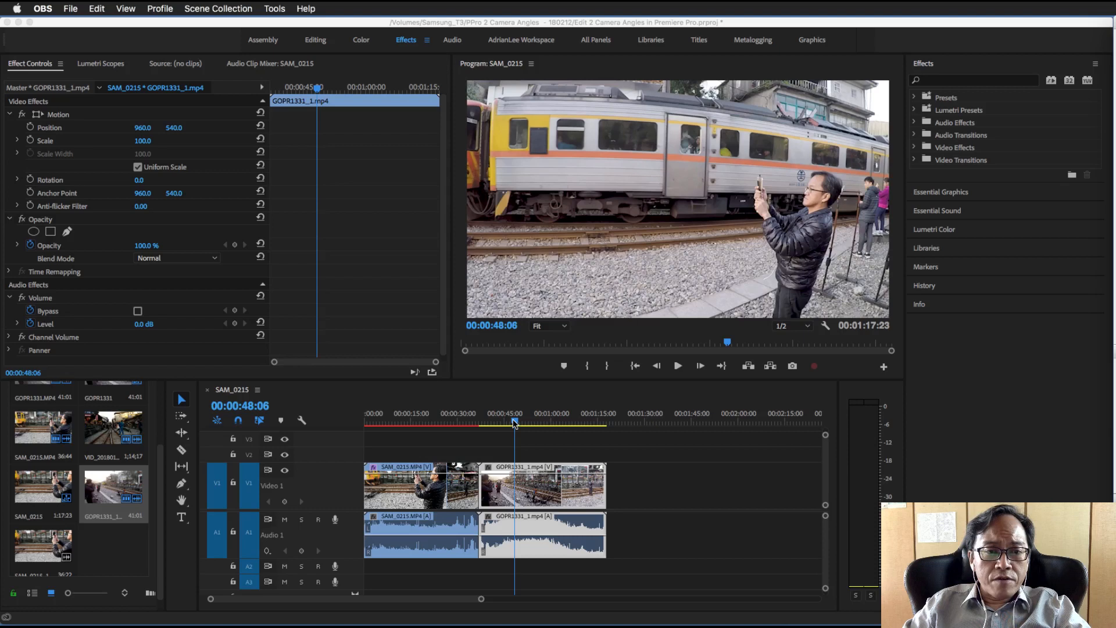
click(514, 423)
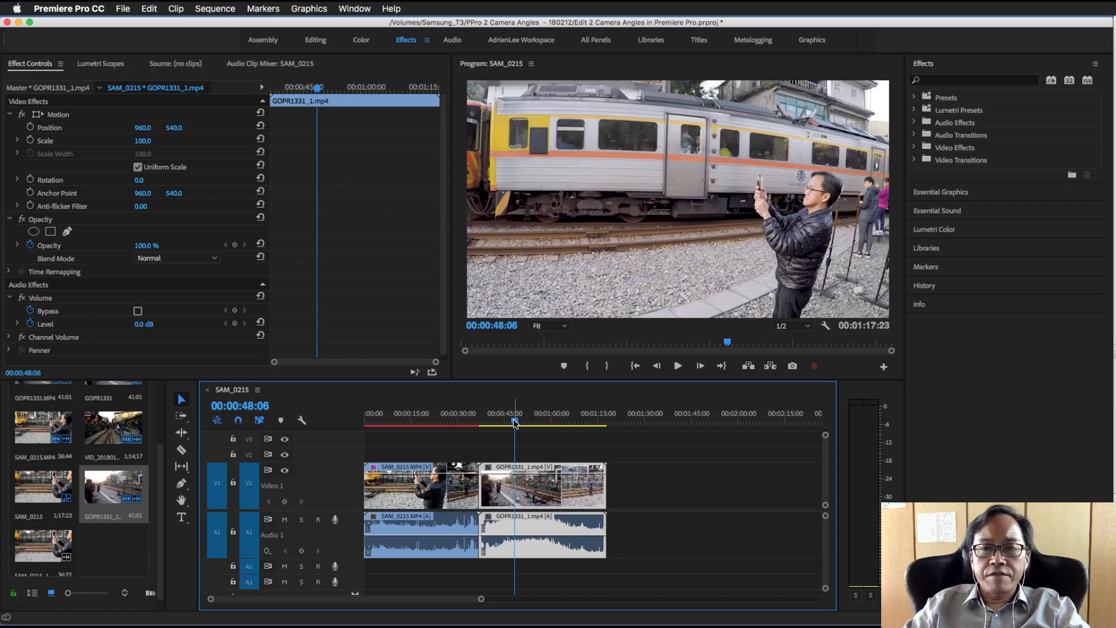
drag(515, 423, 522, 424)
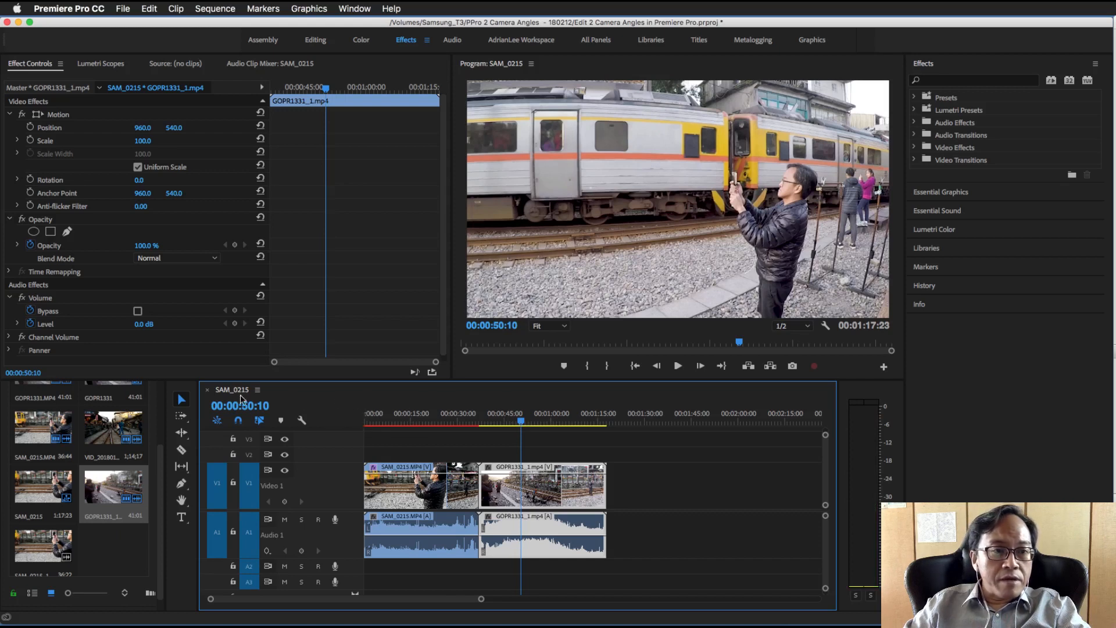
Close the SAM_0215 sequence and open the GOPR1331_1.mp4 clip for viewing as a source
click(207, 394)
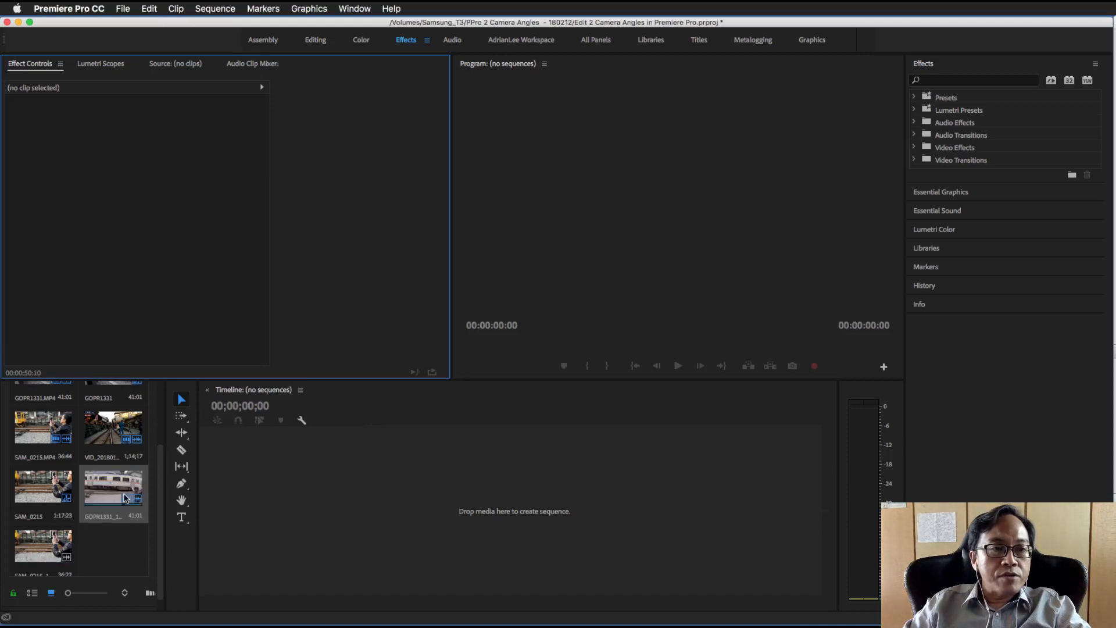
scroll(163, 524, up, 3)
scroll(162, 524, down, 4)
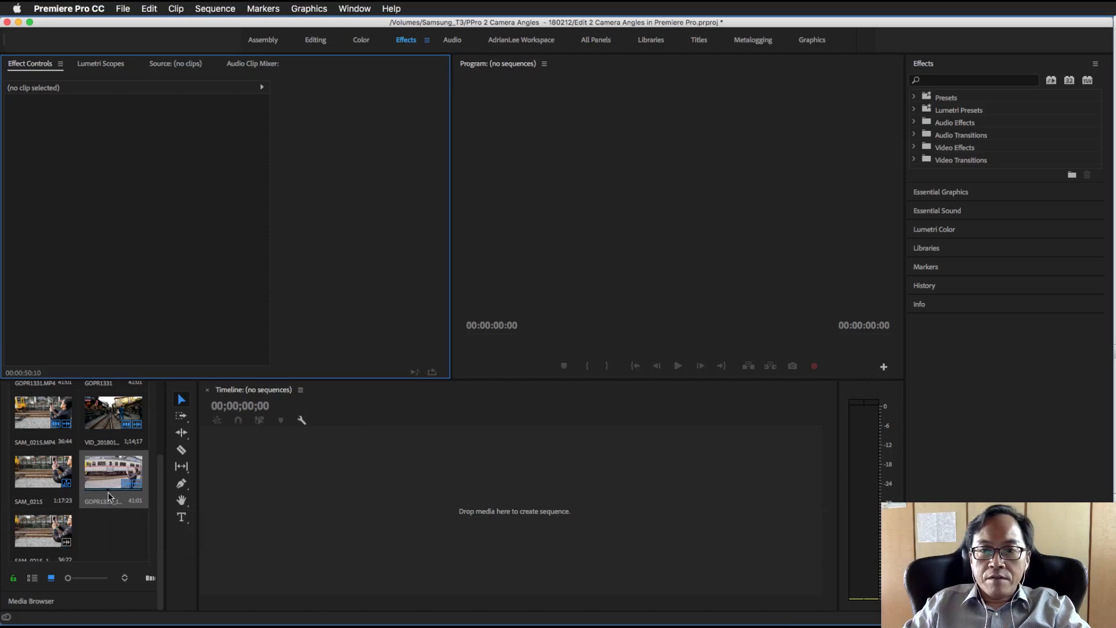
double_click(107, 478)
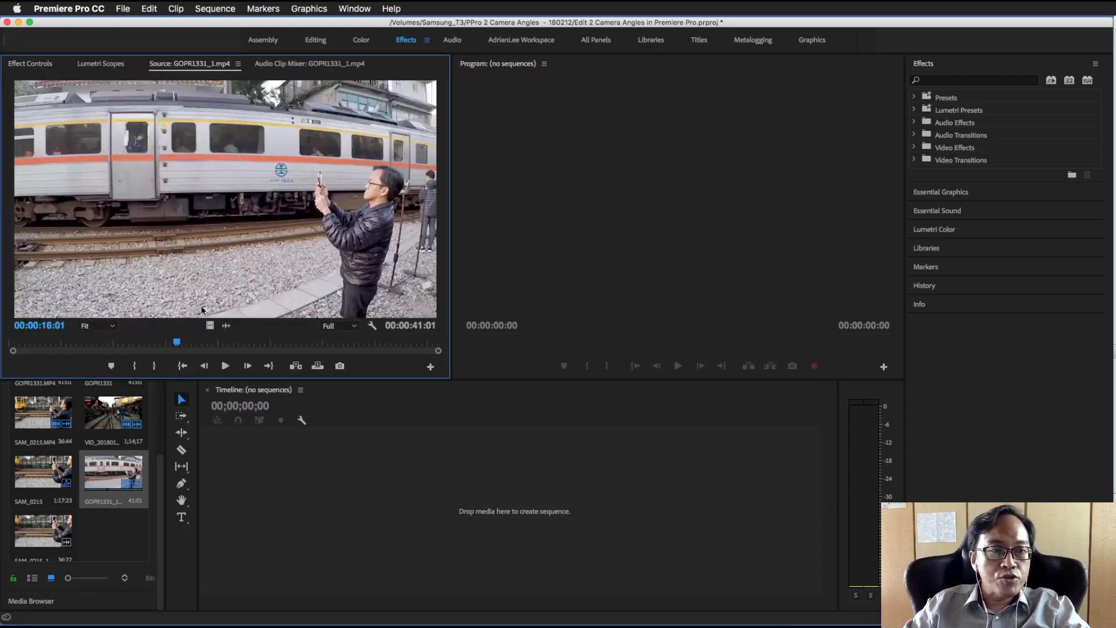
Review the GOPR1331_1.mp4 source clip, returning to its first frame and playing it through to the end
click(225, 366)
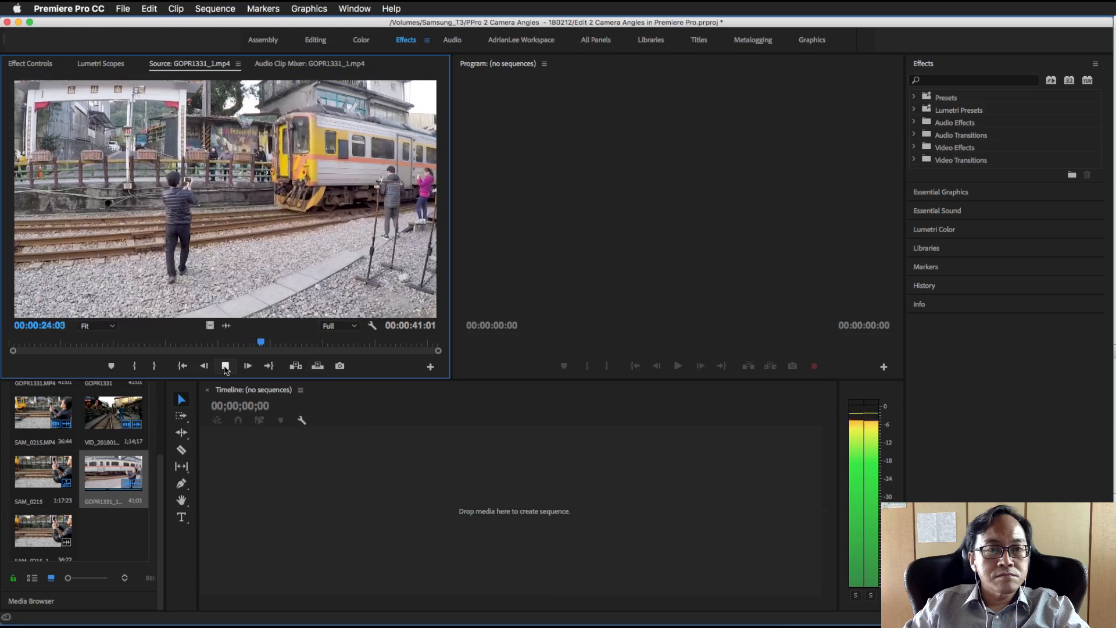
click(224, 366)
drag(269, 347, 9, 346)
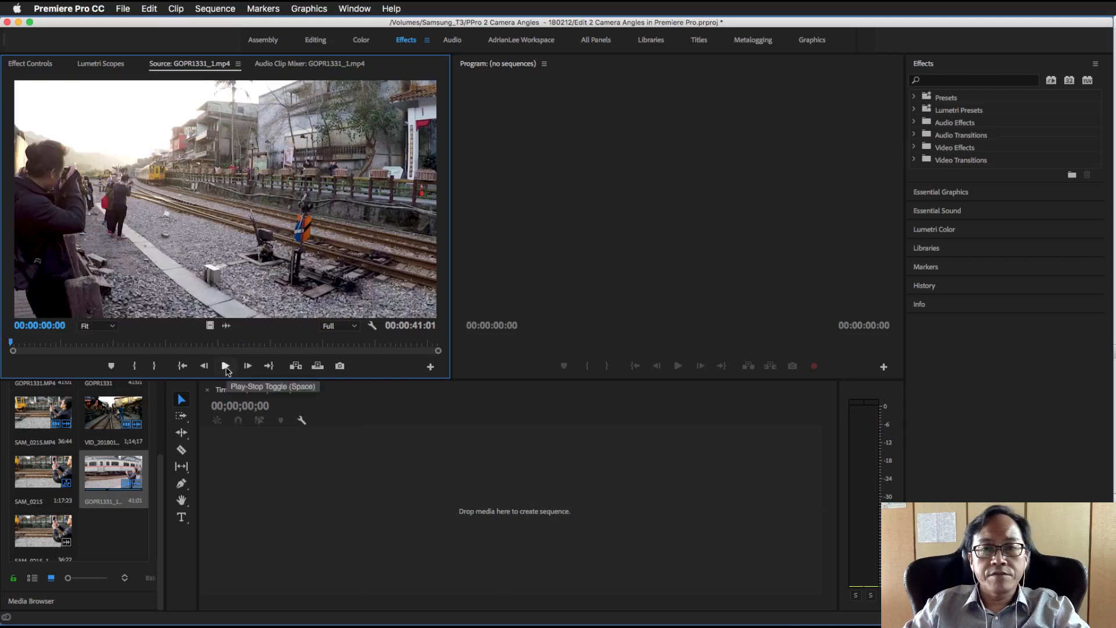
click(226, 367)
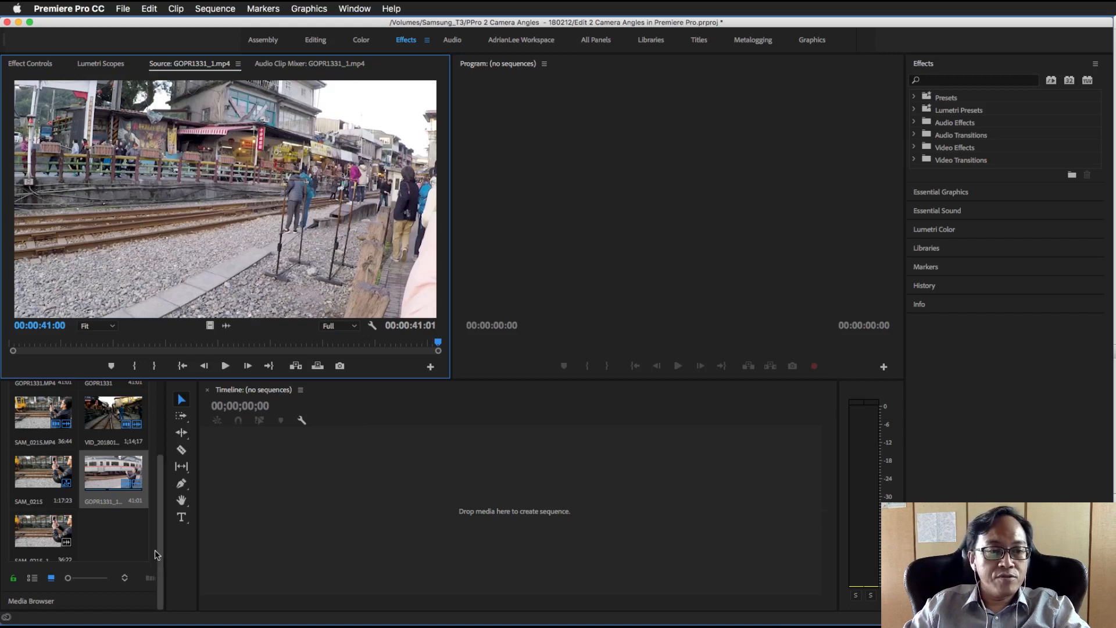
Open the SAM_0215_1.mp4 source clip and play it from its first frame to the end
double_click(43, 536)
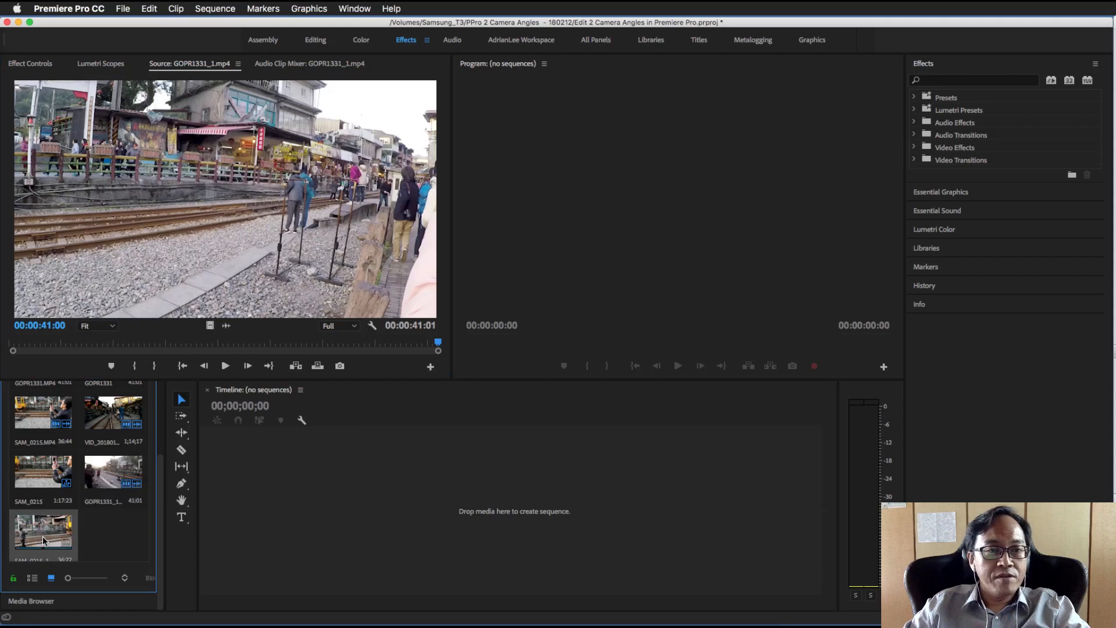
drag(223, 346, 7, 348)
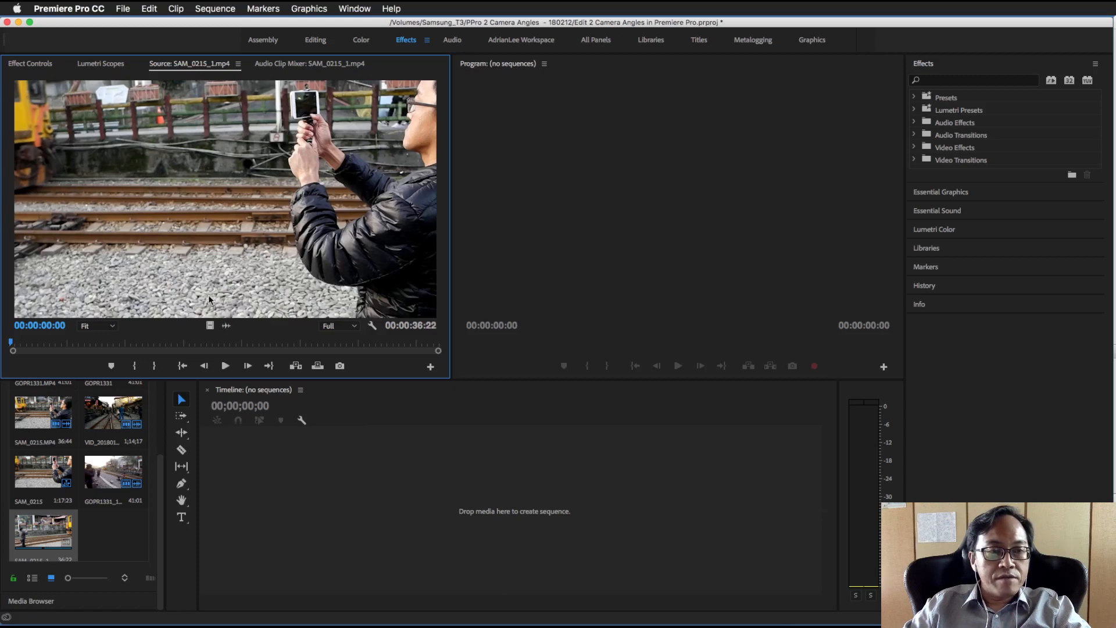
click(226, 366)
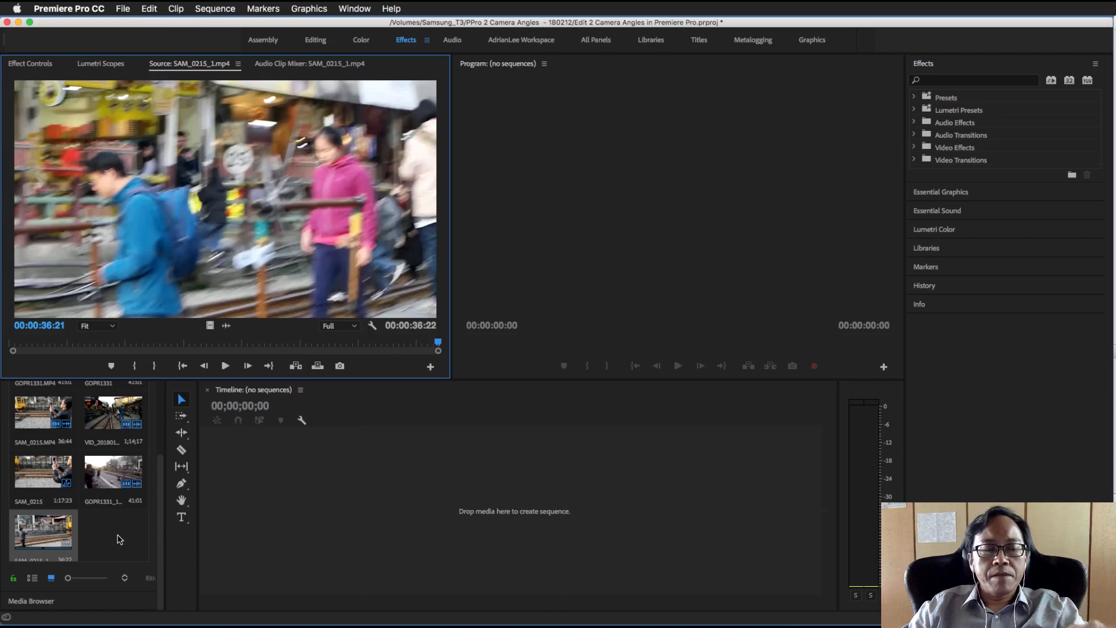
Create a new sequence from the GOPR1331_1.mp4 clip and expand its Video 1 and Audio 1 tracks
click(106, 476)
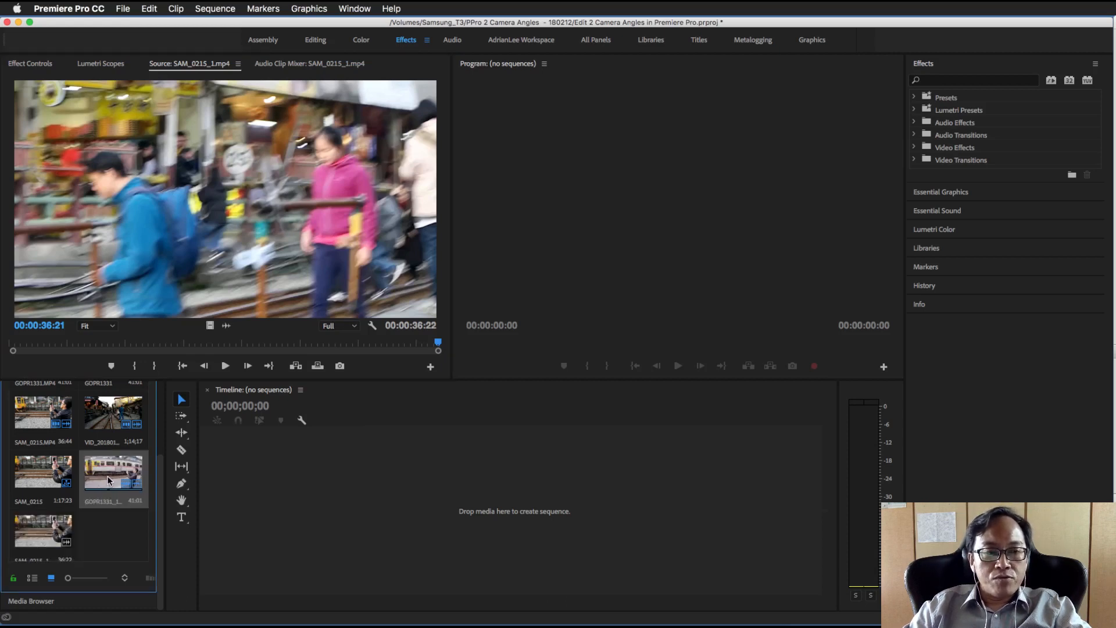
drag(157, 481, 310, 511)
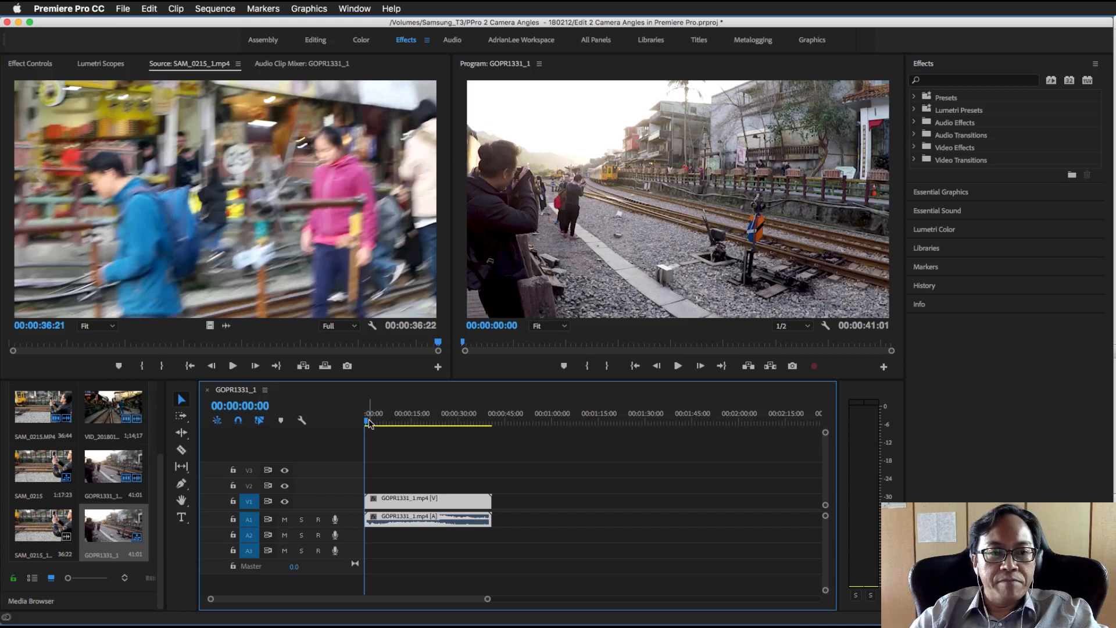
double_click(356, 503)
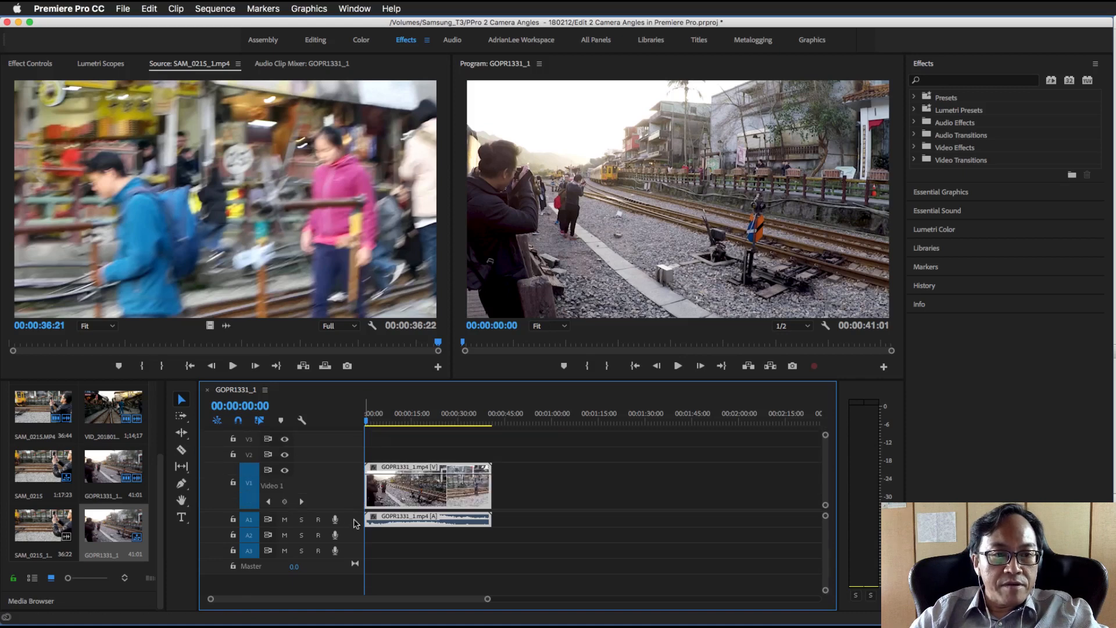
double_click(357, 524)
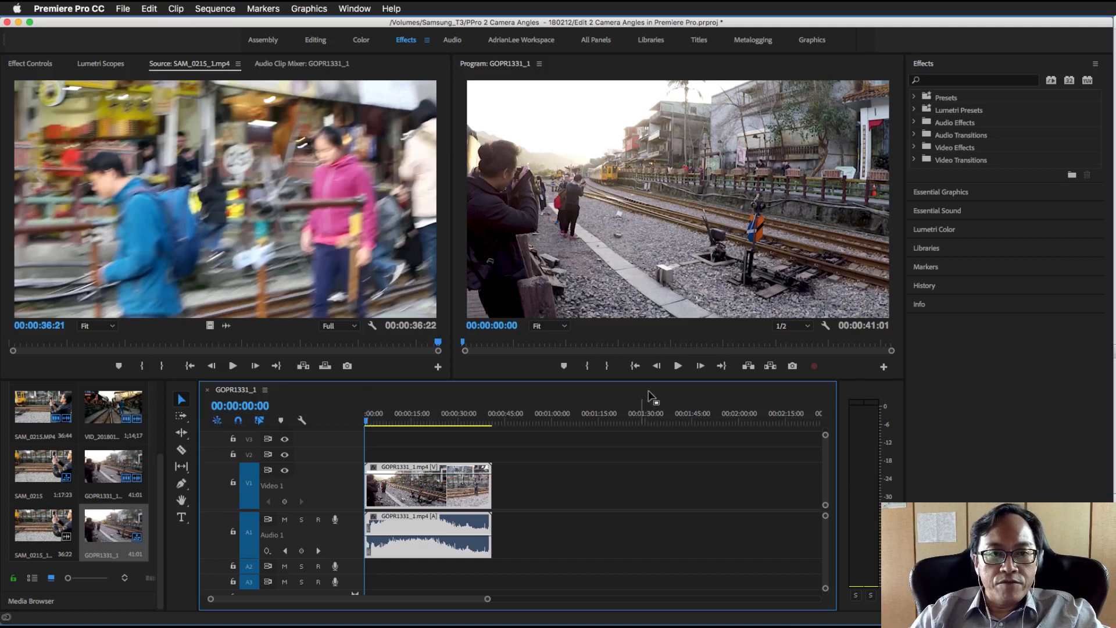
Preview the sequence up to 00:00:12:20 and place SAM_0215_1.mp4 on Video 2 above GOPR1331_1.mp4, with both clips ending together
click(677, 366)
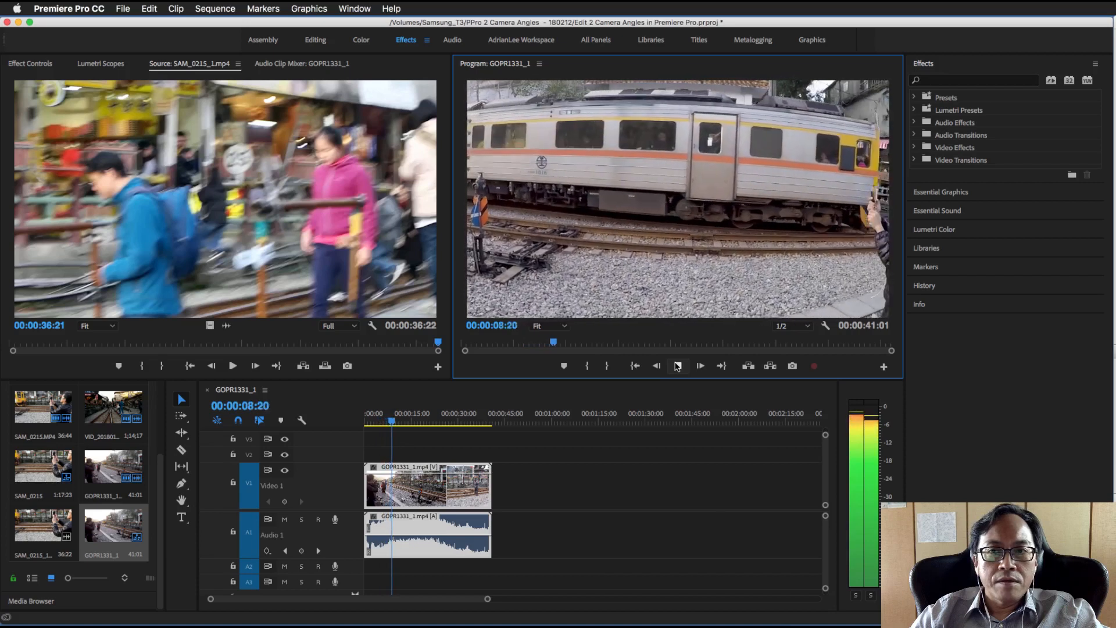
click(678, 366)
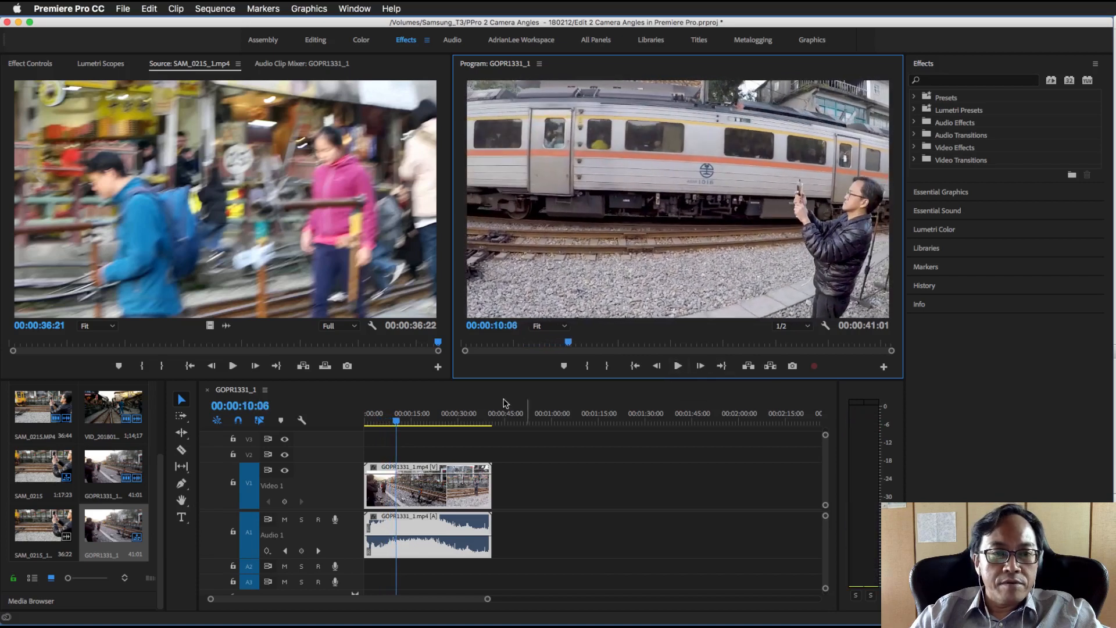
mouse_move(398, 424)
mouse_down()
mouse_move(487, 431)
mouse_move(392, 431)
mouse_move(478, 442)
mouse_move(407, 440)
mouse_up()
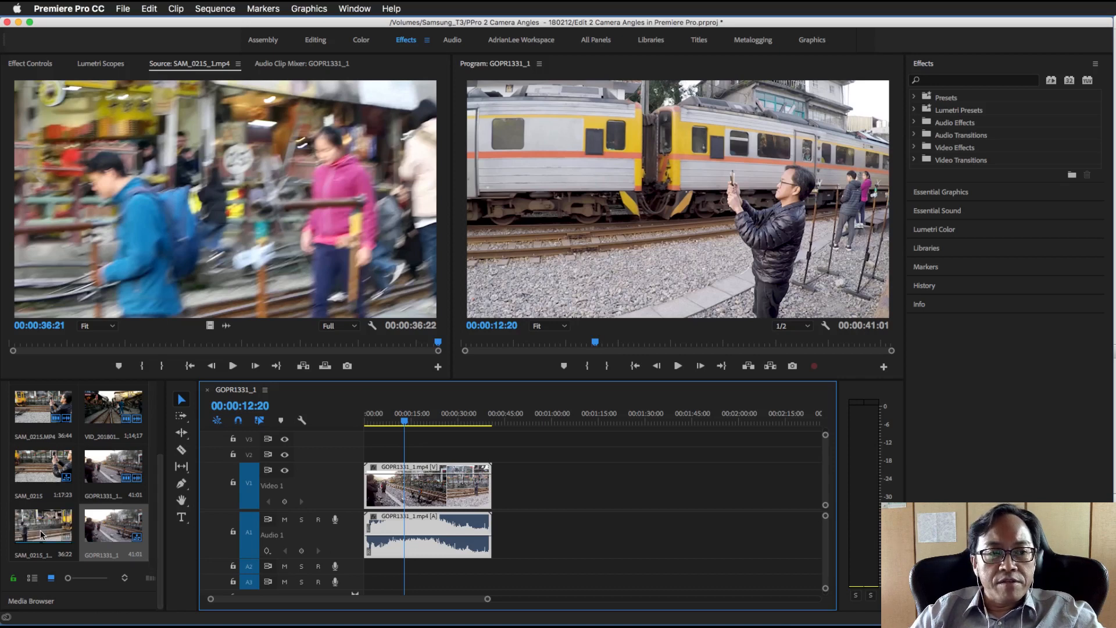
drag(40, 527, 378, 458)
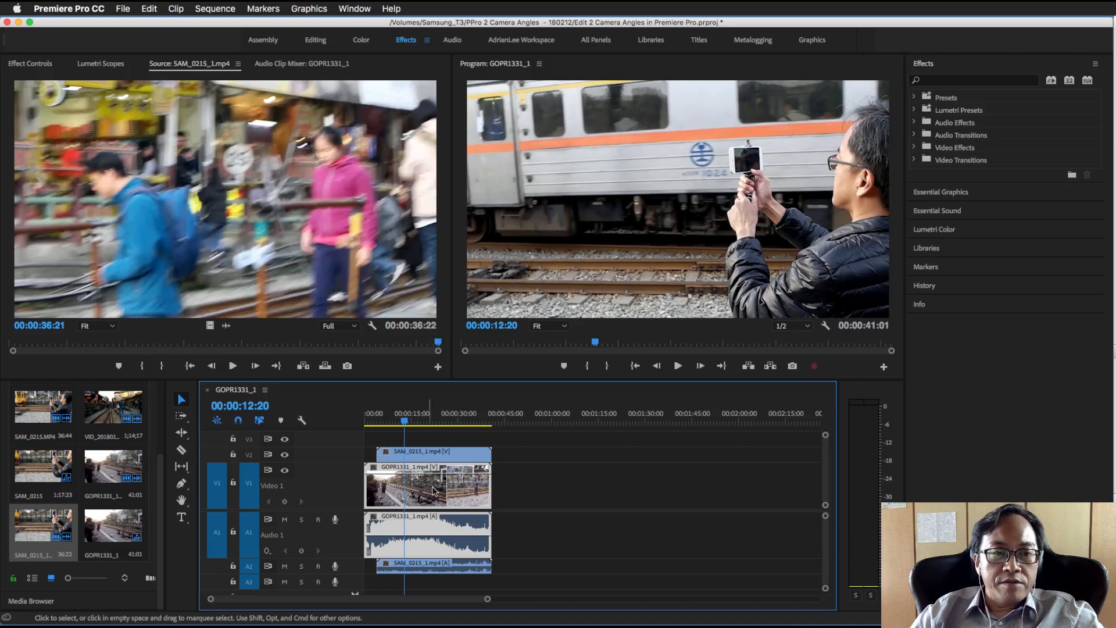
Preview SAM_0215_1.mp4 placed after the end of GOPR1331_1.mp4, and return it to its position above that clip
mouse_move(427, 452)
mouse_down()
mouse_move(440, 457)
mouse_move(430, 447)
mouse_up()
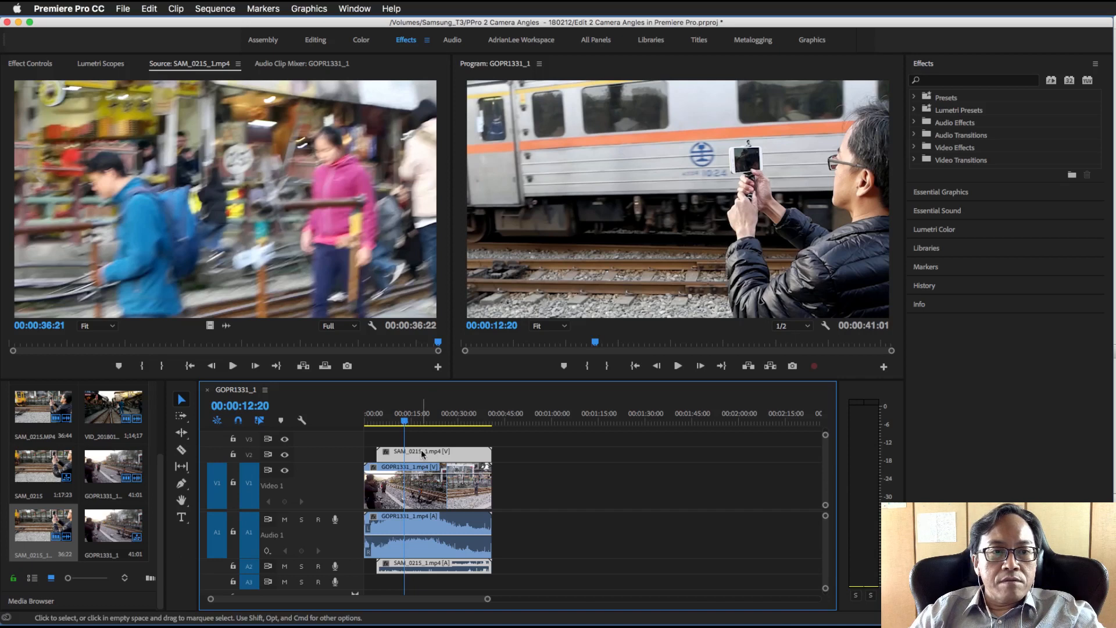
mouse_move(422, 450)
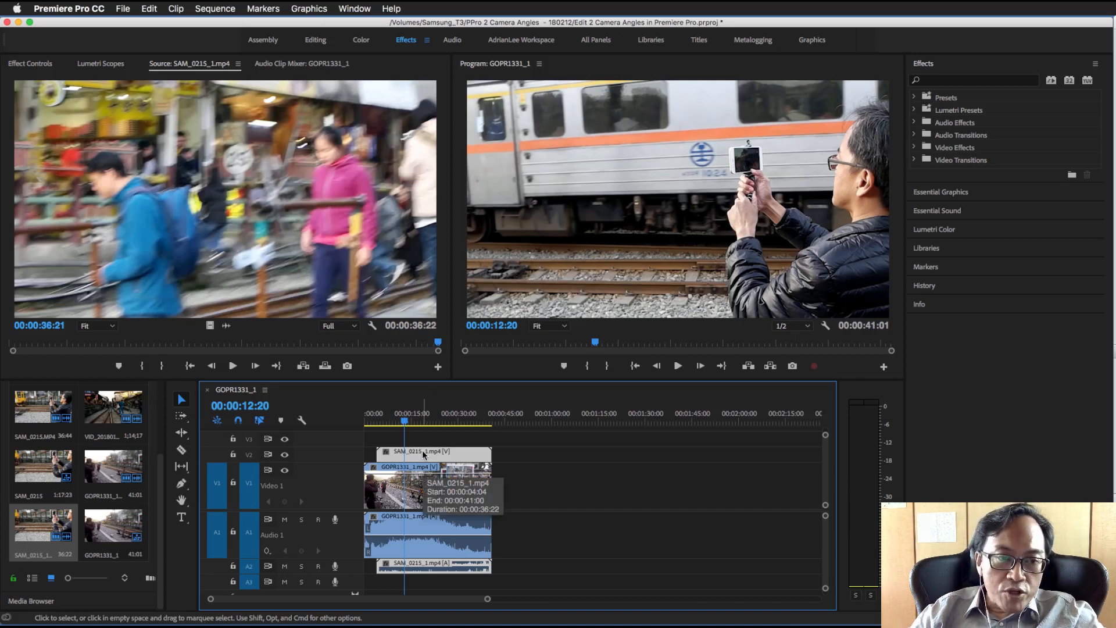
drag(422, 450, 542, 462)
click(501, 414)
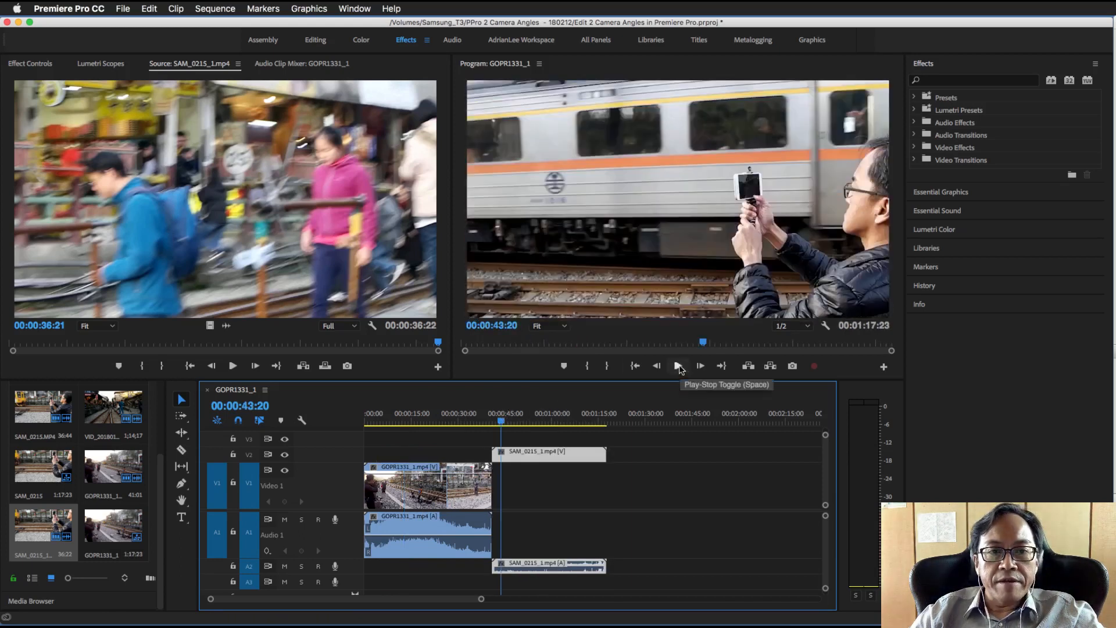
click(678, 366)
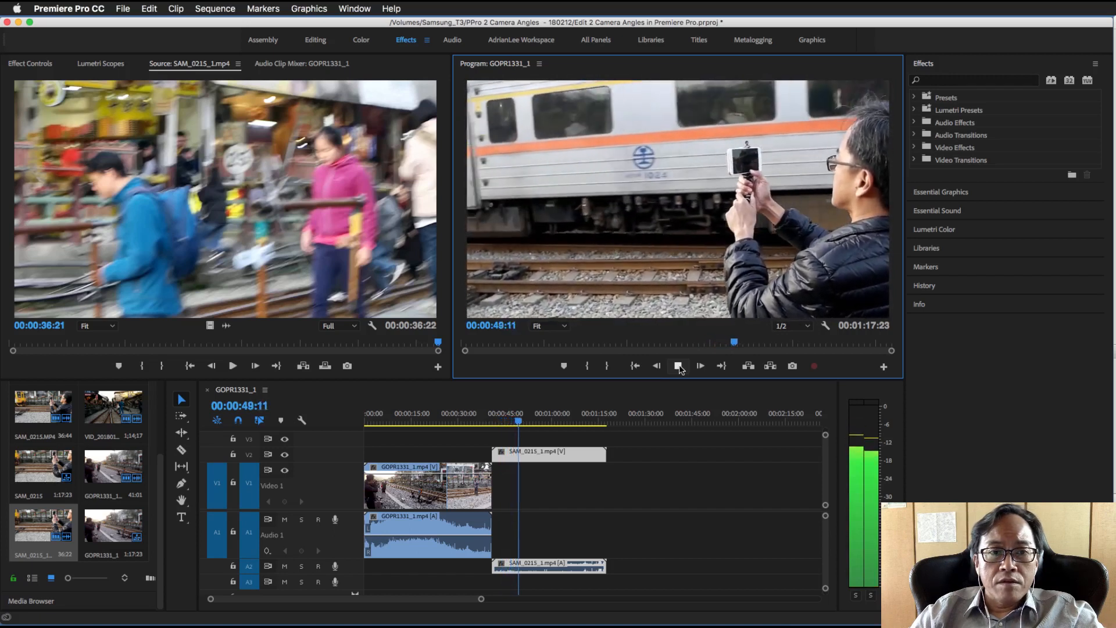
click(678, 367)
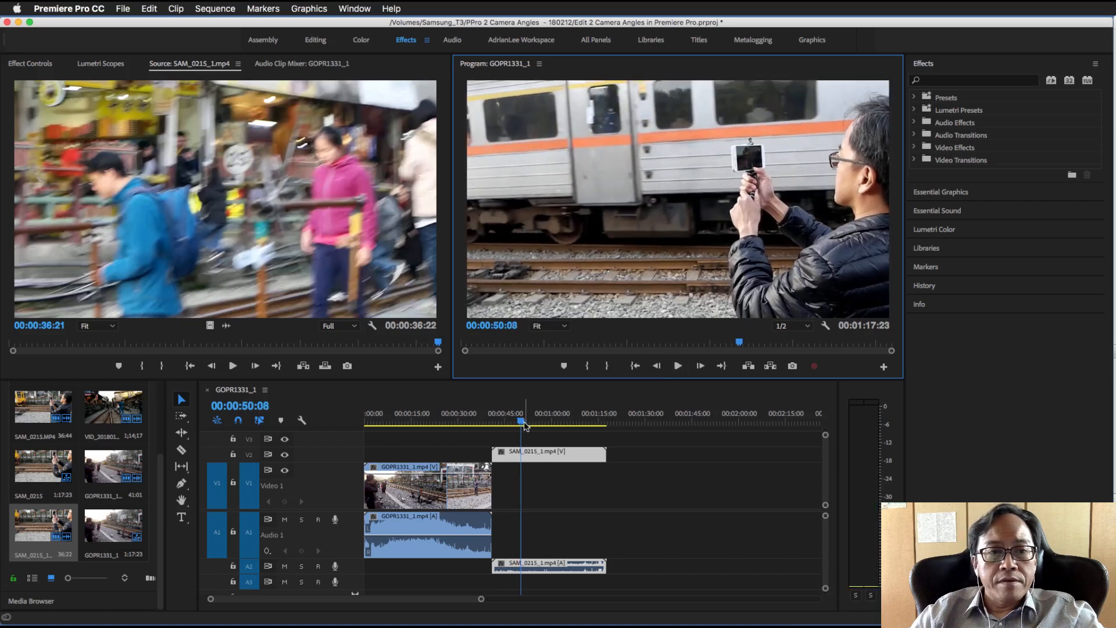
mouse_move(521, 421)
mouse_down()
mouse_move(572, 423)
mouse_move(531, 421)
mouse_up()
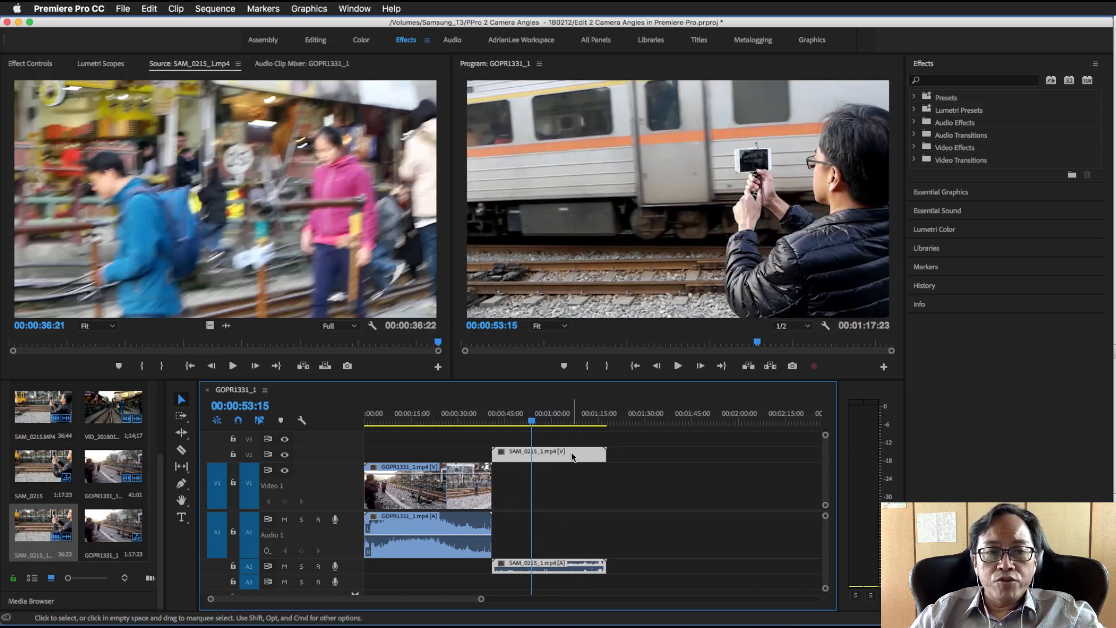
drag(574, 457, 442, 452)
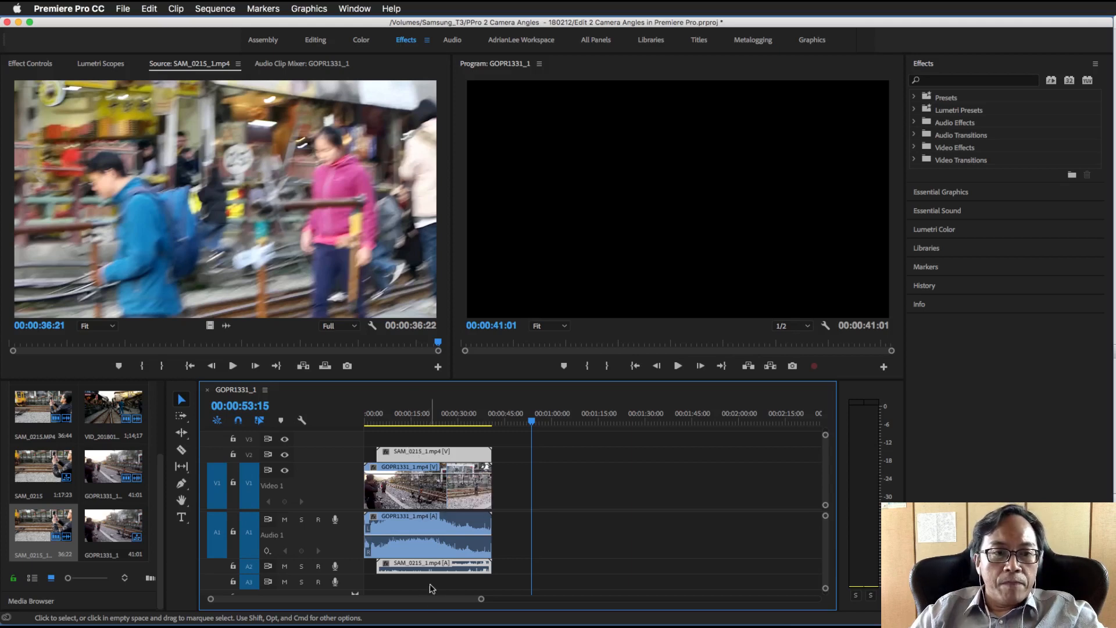
Move the playhead to 00:00:17:15 to examine the frame where the two camera clips overlap
click(420, 417)
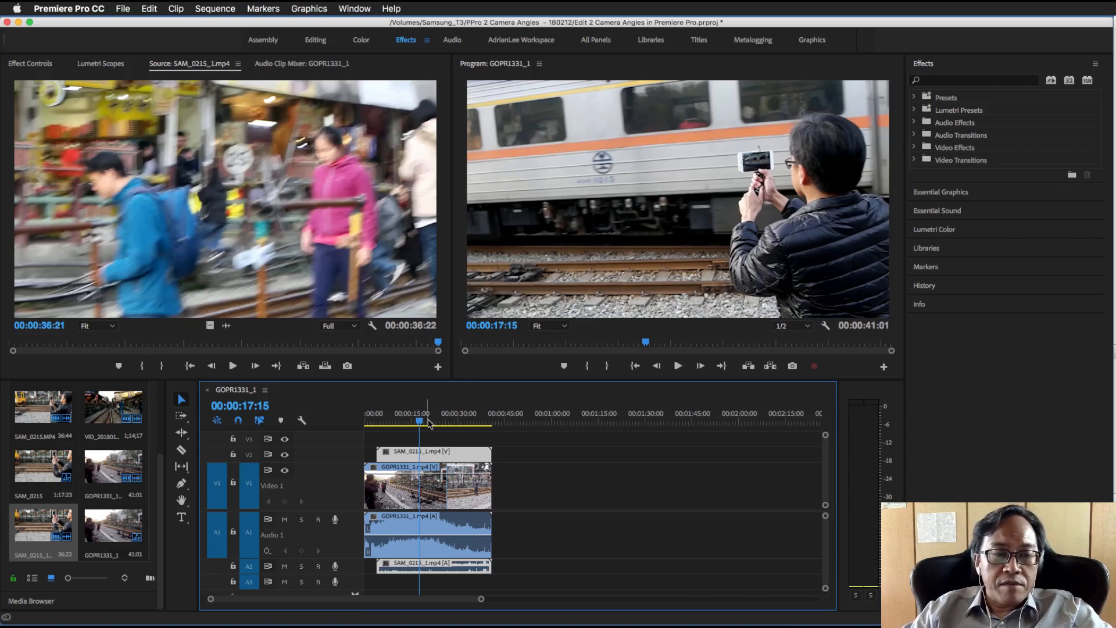
drag(455, 457, 454, 460)
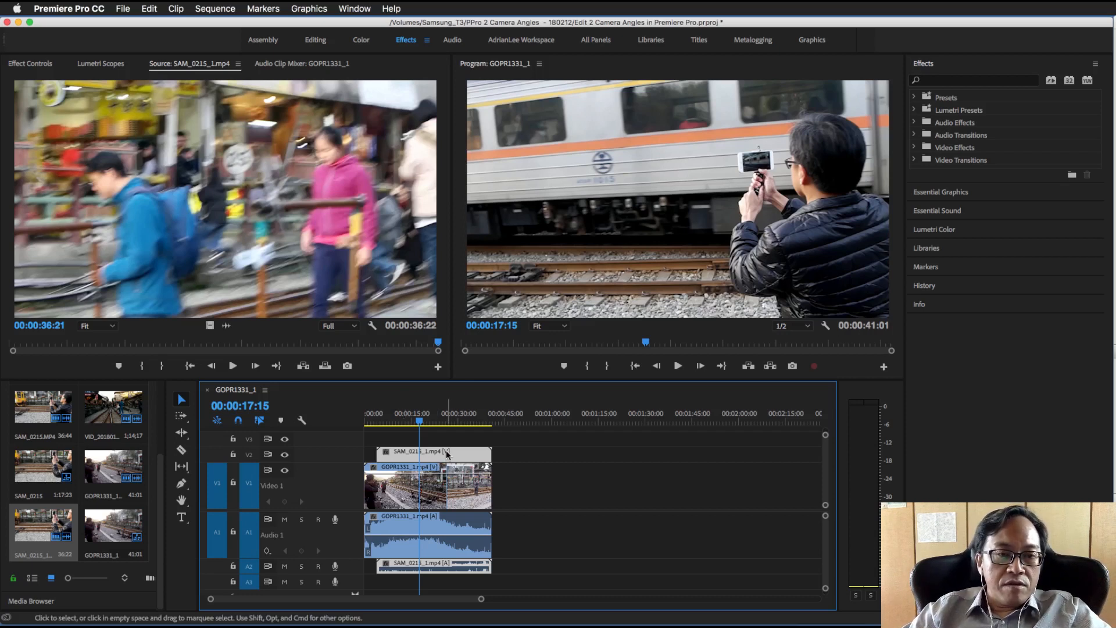
mouse_move(449, 456)
mouse_down()
mouse_move(464, 457)
mouse_move(435, 459)
mouse_move(447, 461)
mouse_up()
click(442, 488)
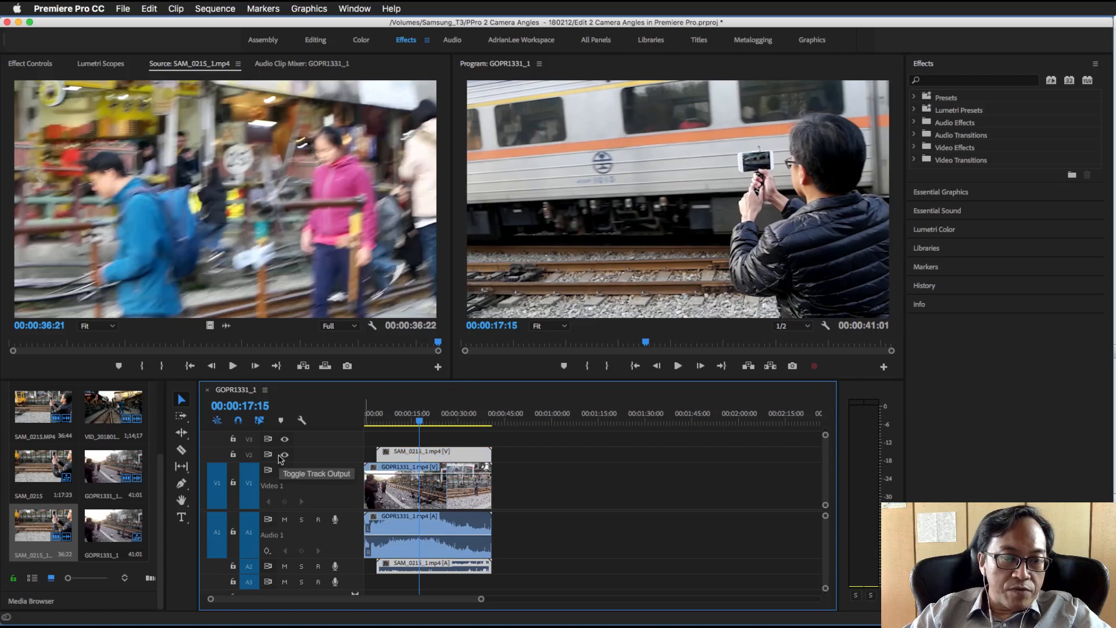
Expand the Video 2 and Audio 2 tracks and make the timeline area taller so all tracks fit
double_click(324, 460)
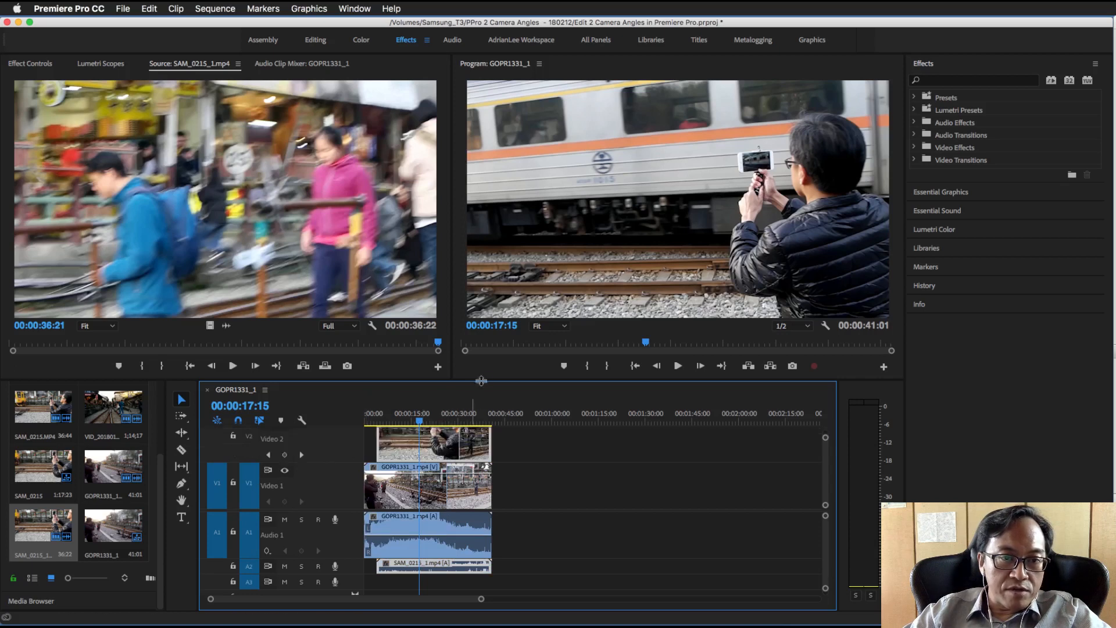
drag(485, 381, 503, 297)
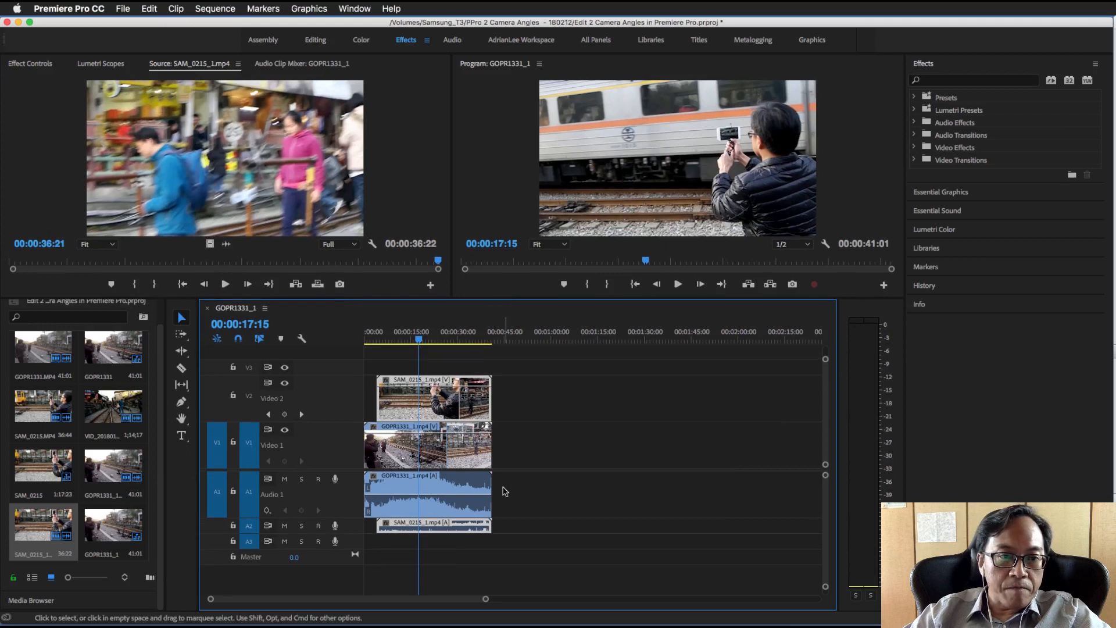
double_click(351, 529)
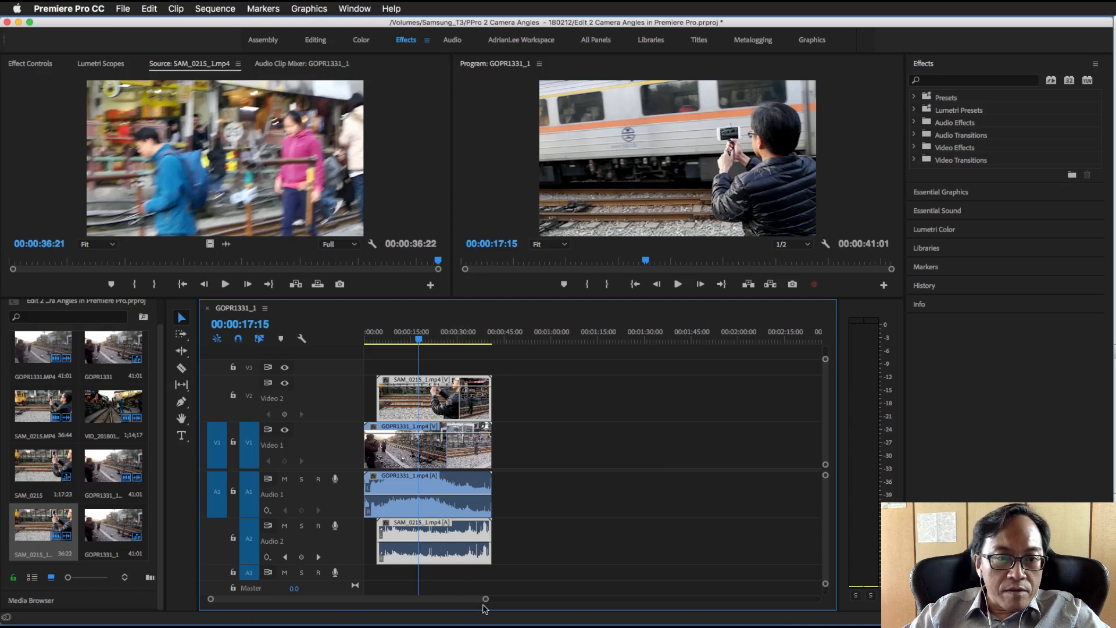
Move SAM_0215_1.mp4 to the start of the sequence and preview the two clips from 00:00:01:13 to 00:00:09:24
drag(486, 601, 420, 600)
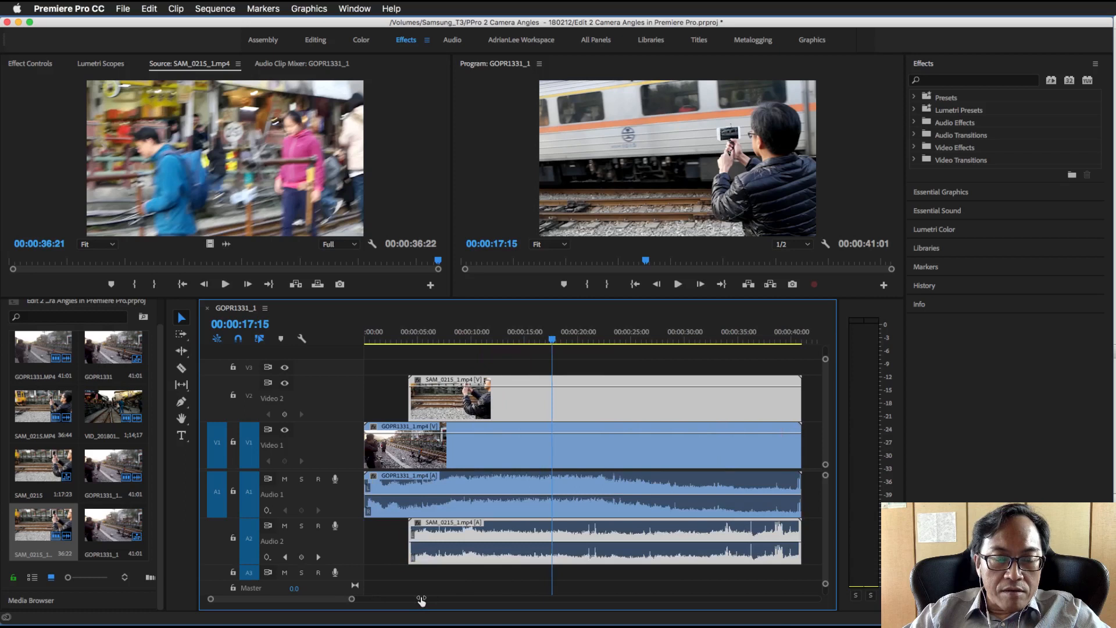
drag(521, 402, 457, 399)
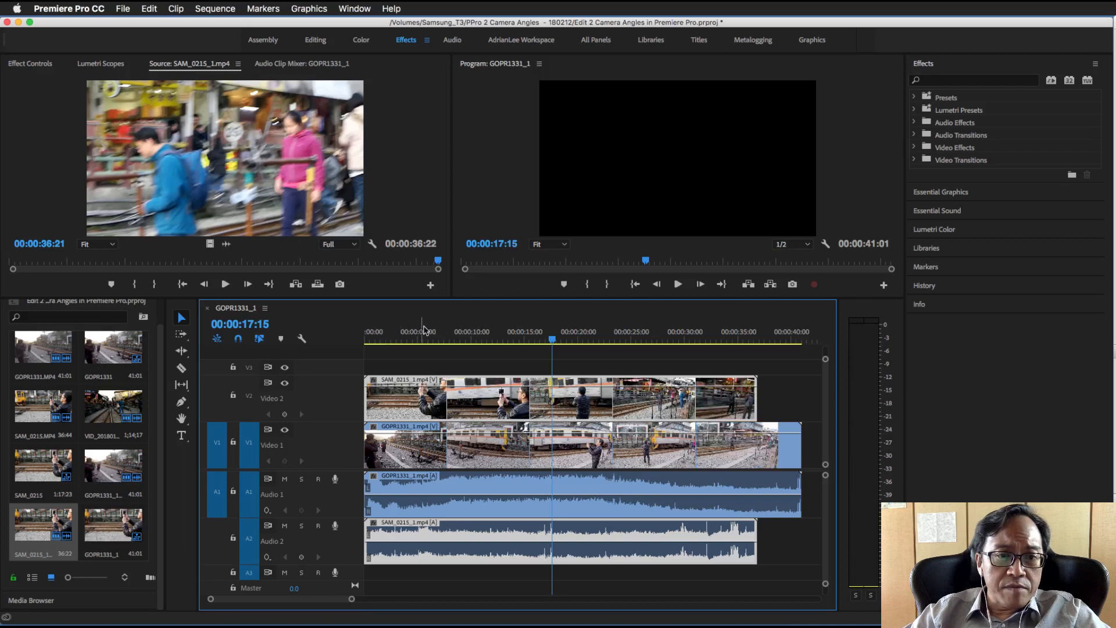
click(381, 336)
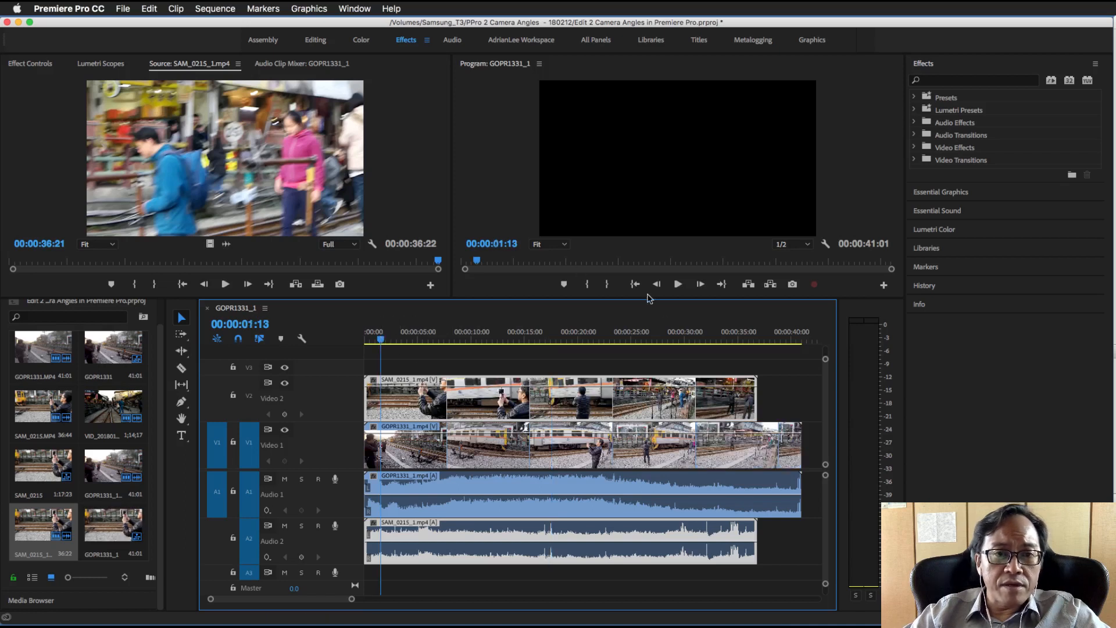
click(680, 286)
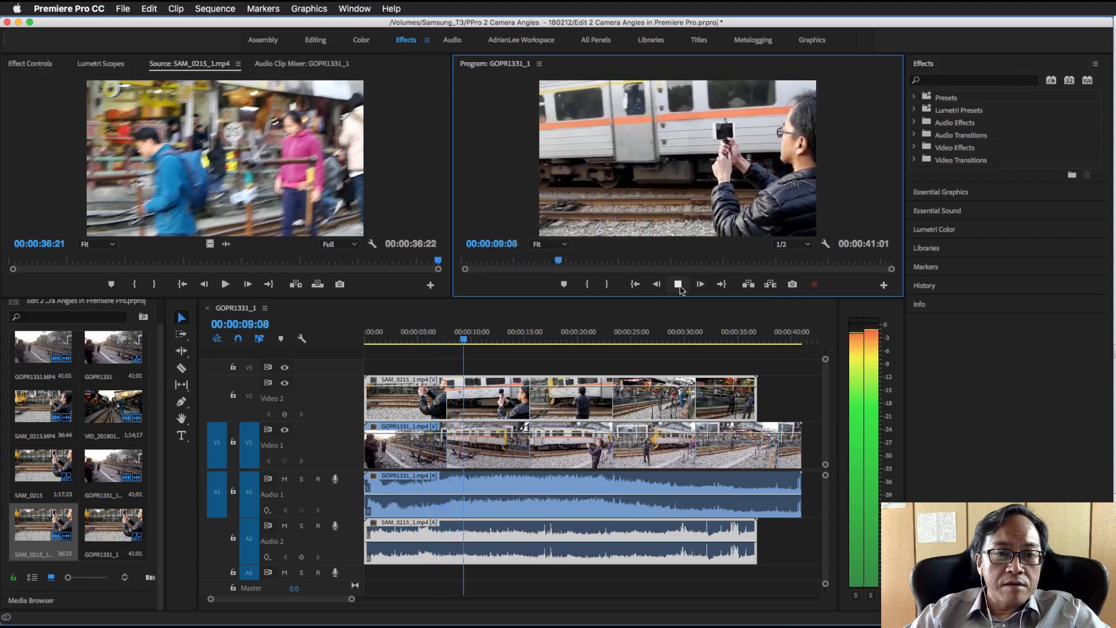
click(678, 285)
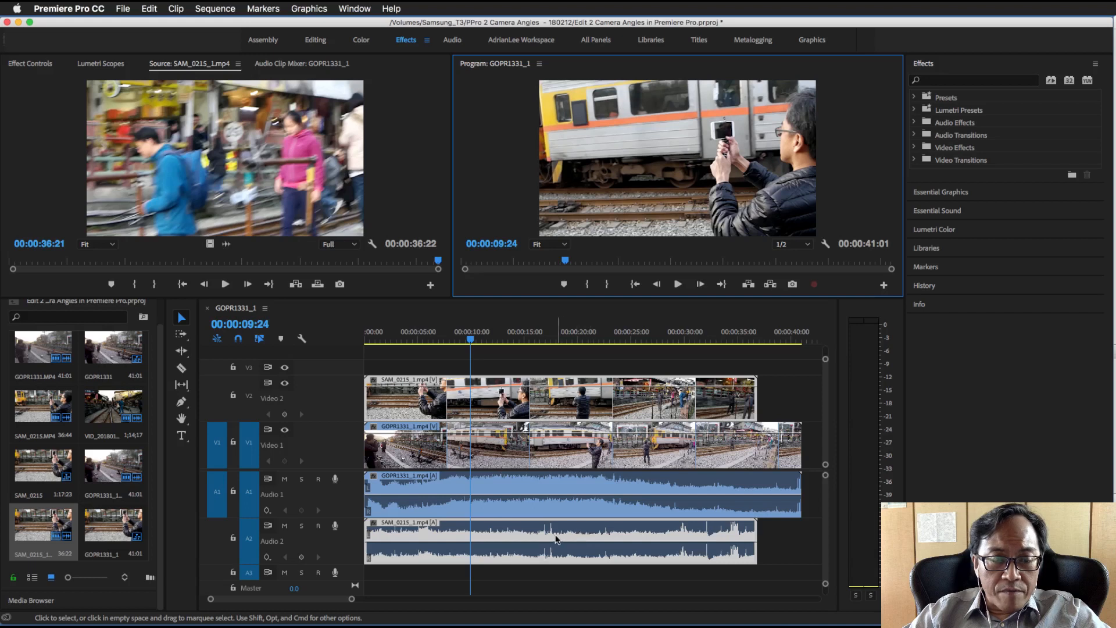
Shift SAM_0215_1.mp4 later to start at about 6 seconds, matching its audio spikes to those of GOPR1331_1.mp4 on Audio 1
drag(547, 532, 583, 533)
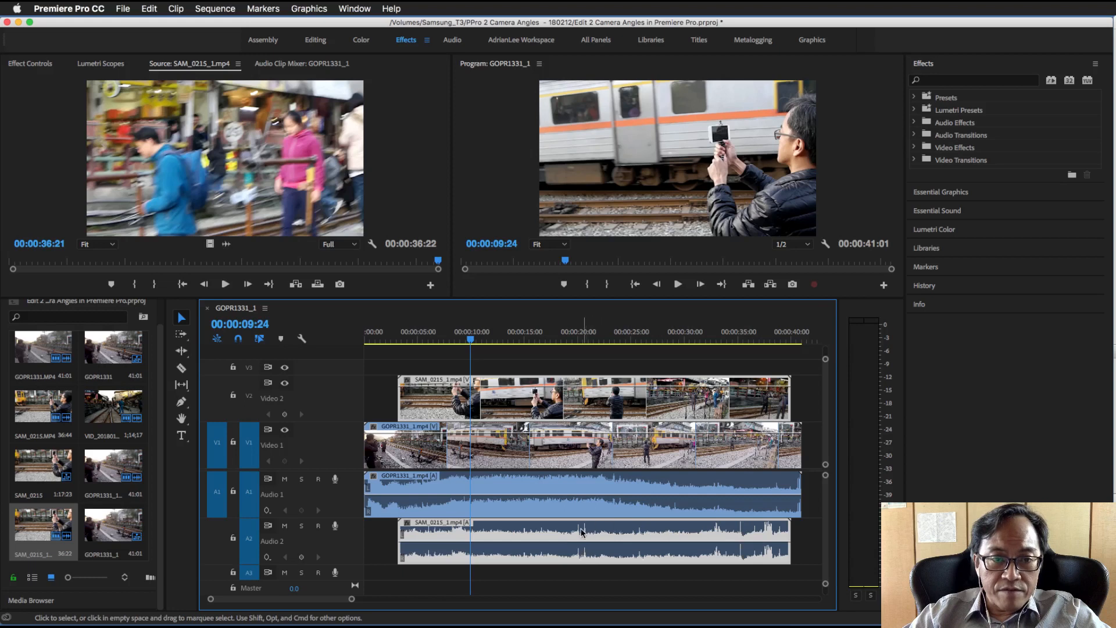
drag(583, 533, 581, 531)
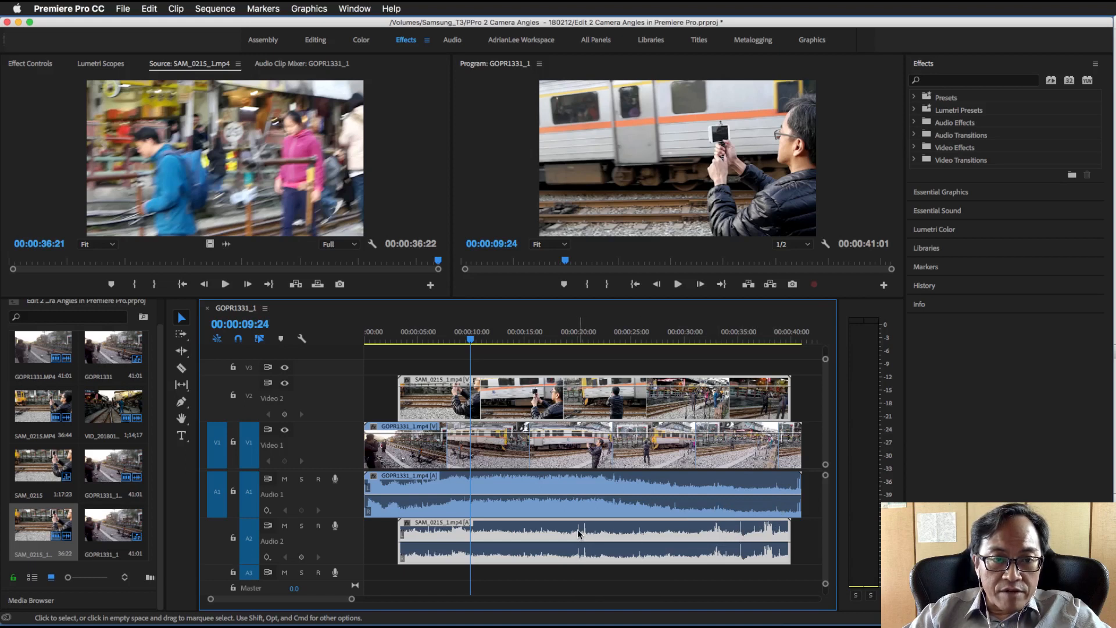
drag(578, 530, 612, 529)
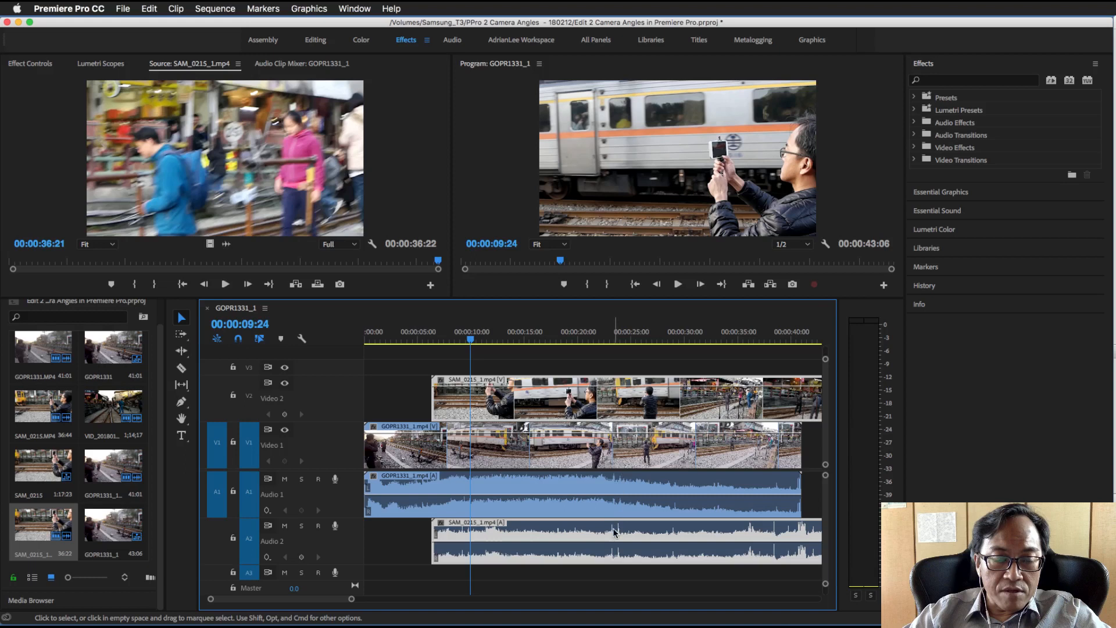
click(614, 494)
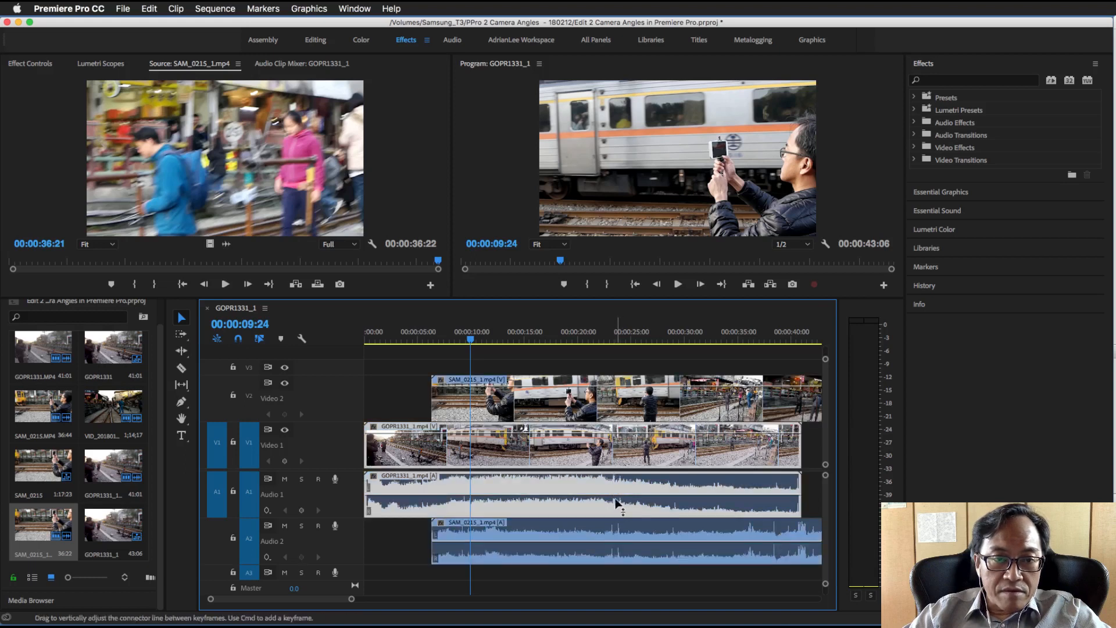
click(618, 534)
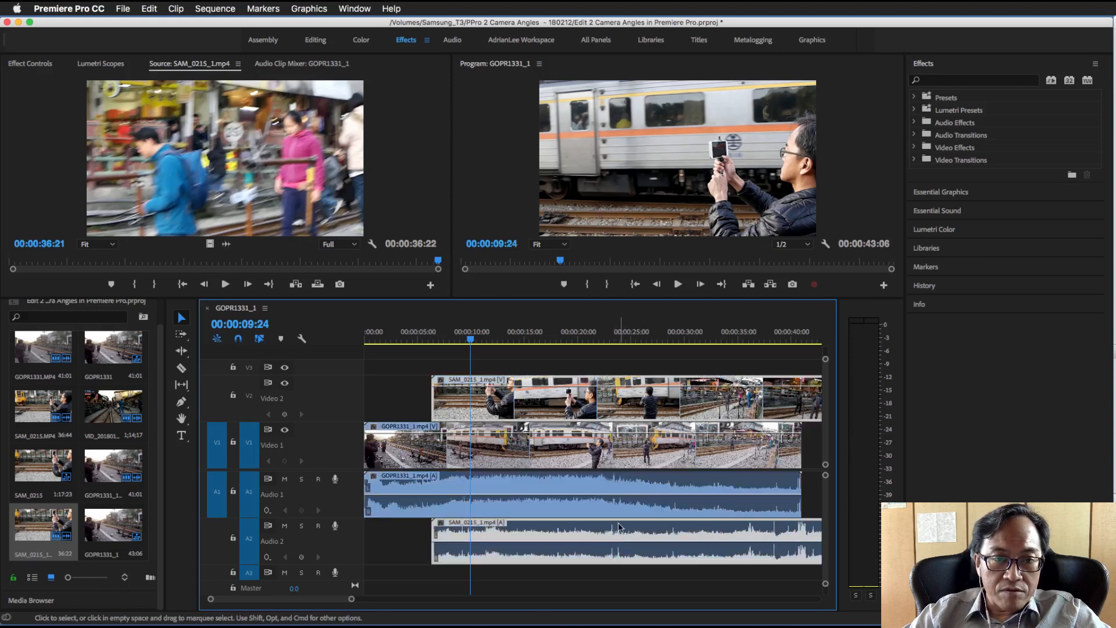
click(616, 488)
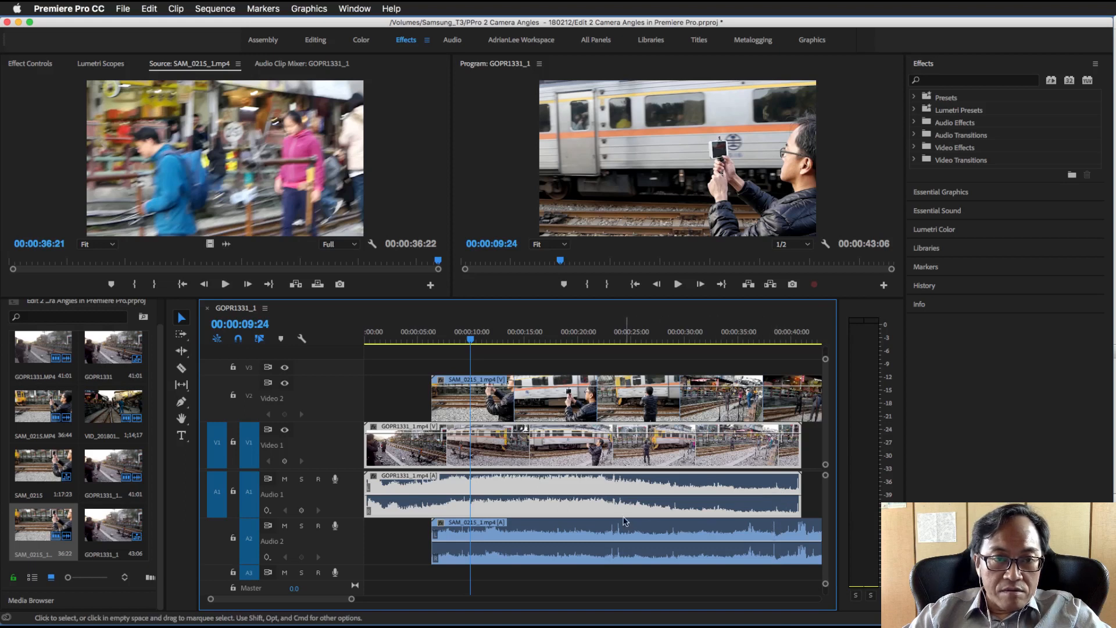
Fine-align SAM_0215_1.mp4 near 00:00:22:24 by shifting it about 3 frames later so both clips' waveform spikes coincide
click(610, 337)
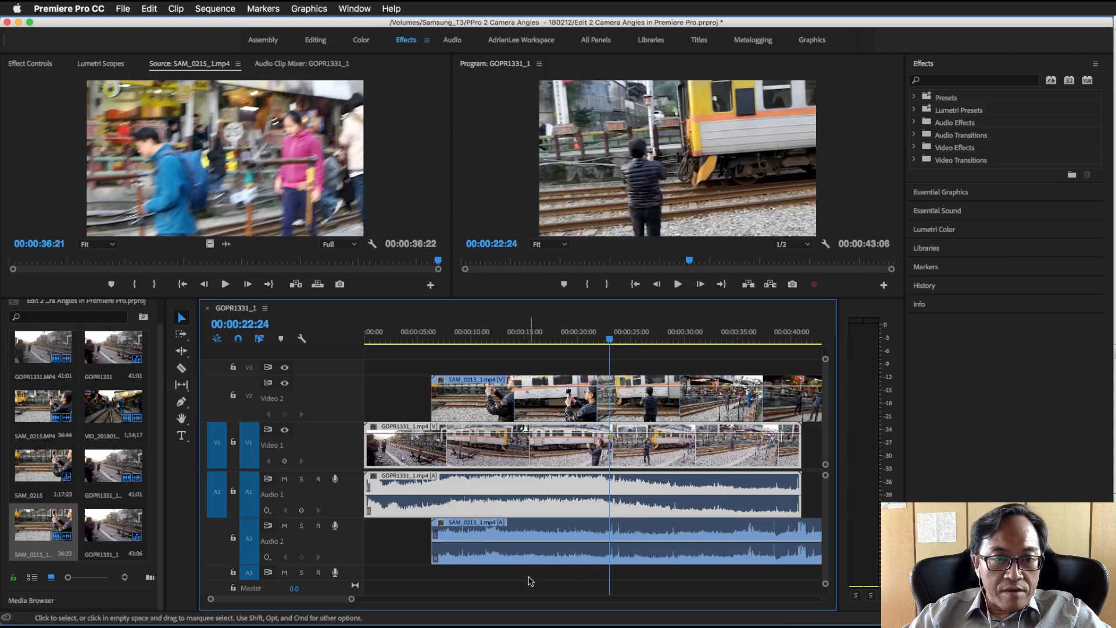
drag(352, 605, 308, 607)
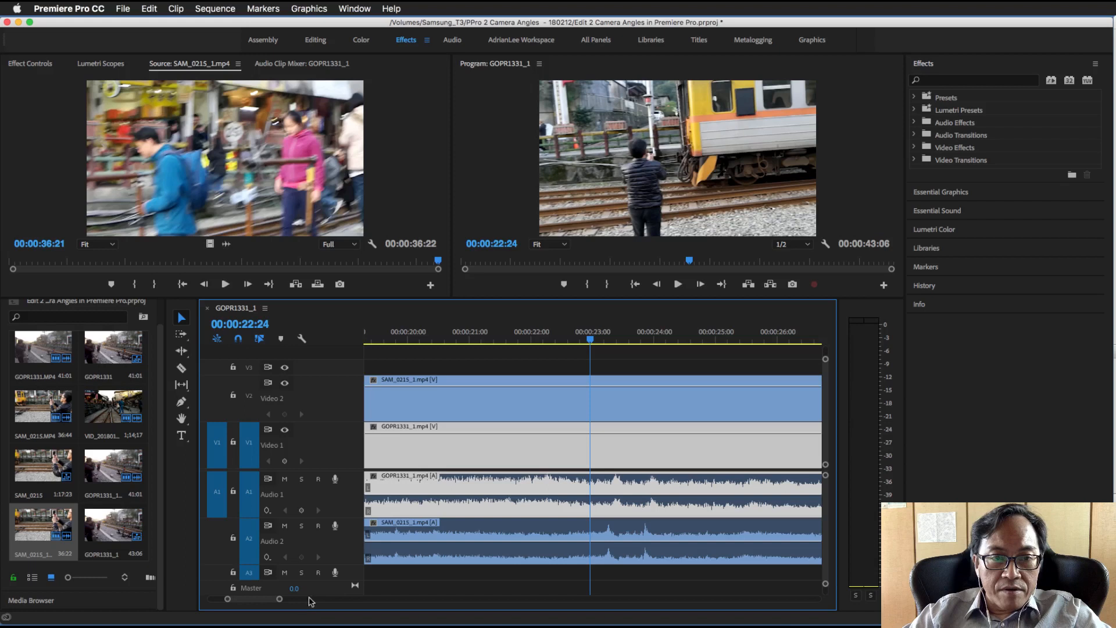
click(614, 529)
drag(615, 530, 615, 527)
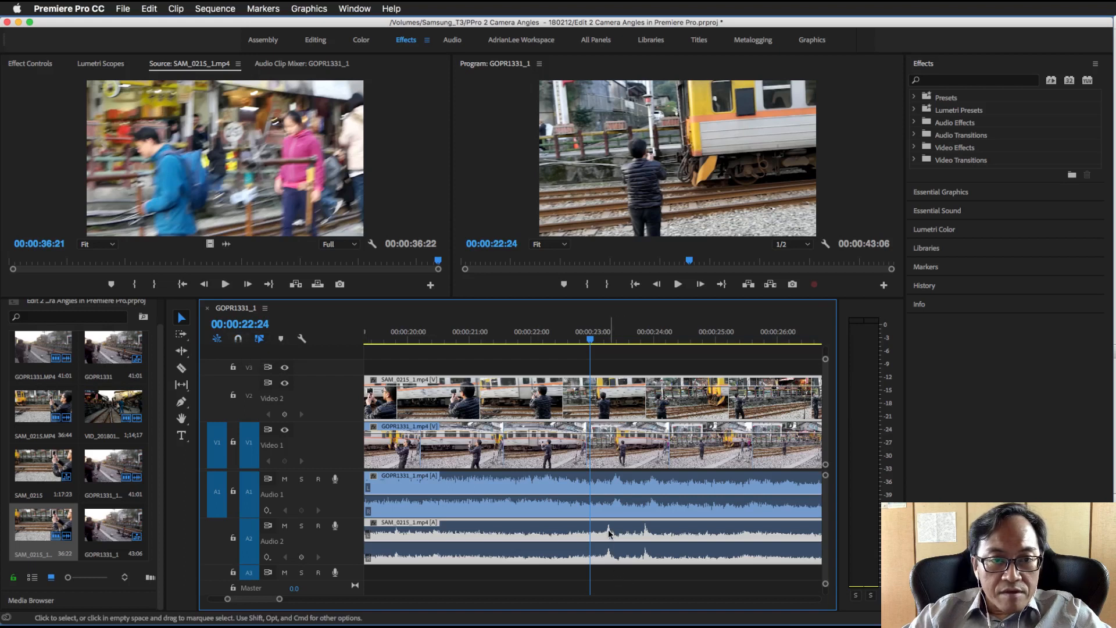
drag(609, 530, 619, 535)
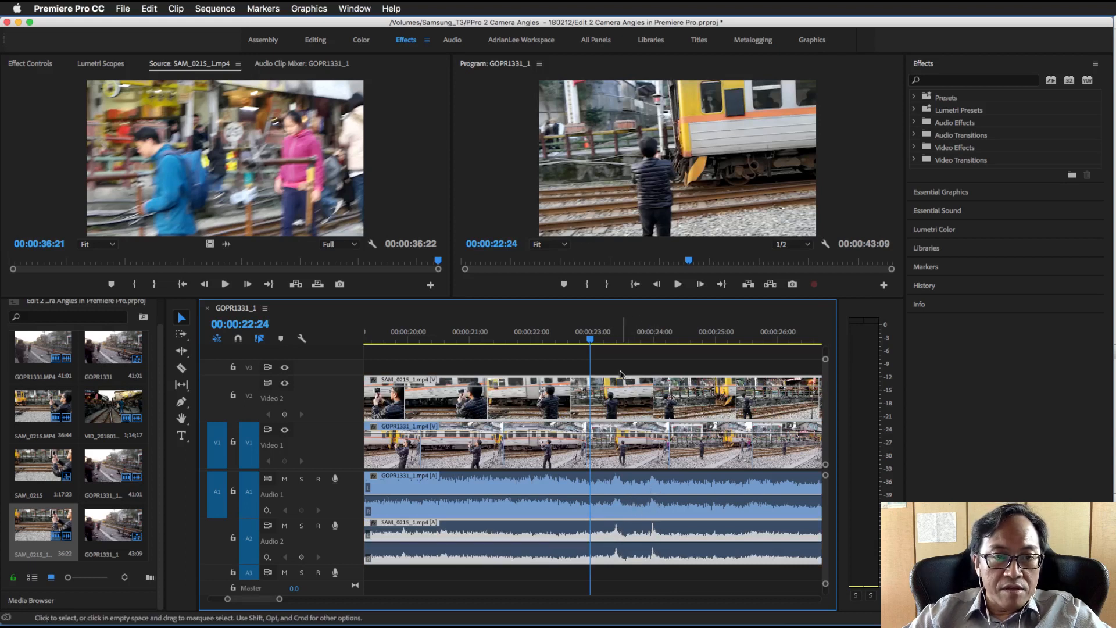
Play the aligned clips from 00:00:22:02 and again from 00:00:22:21 to check the audio sync
click(536, 338)
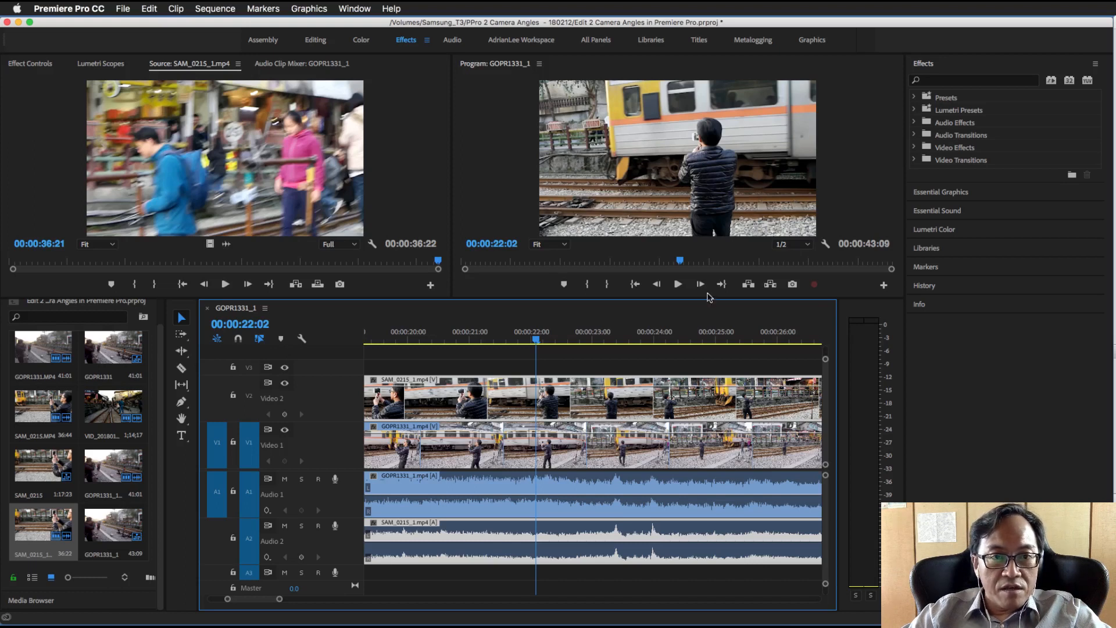
click(678, 284)
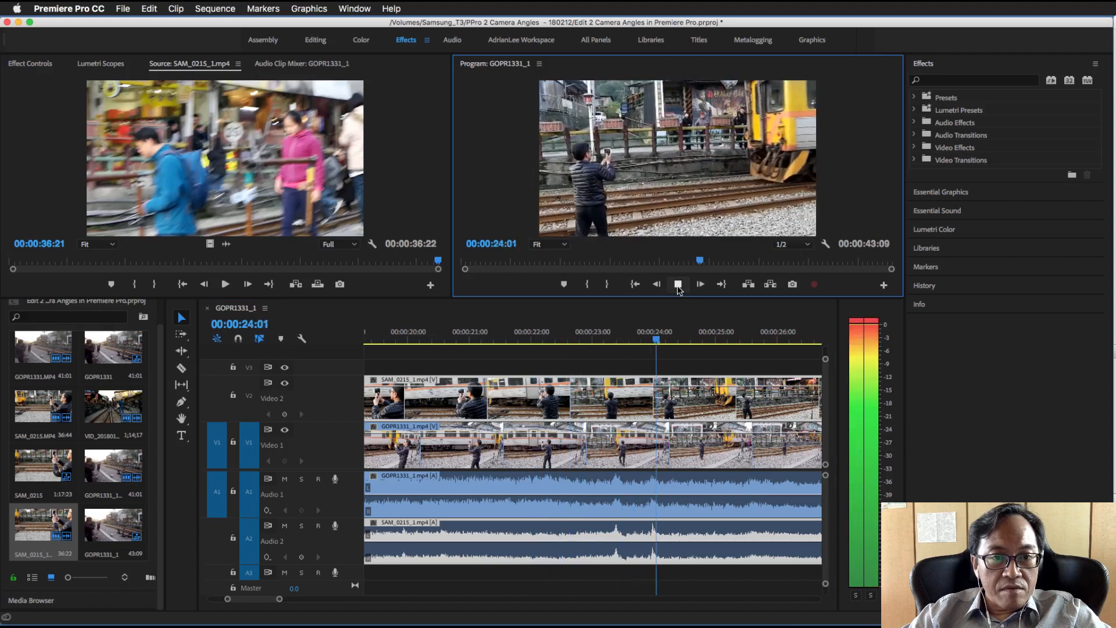
click(677, 285)
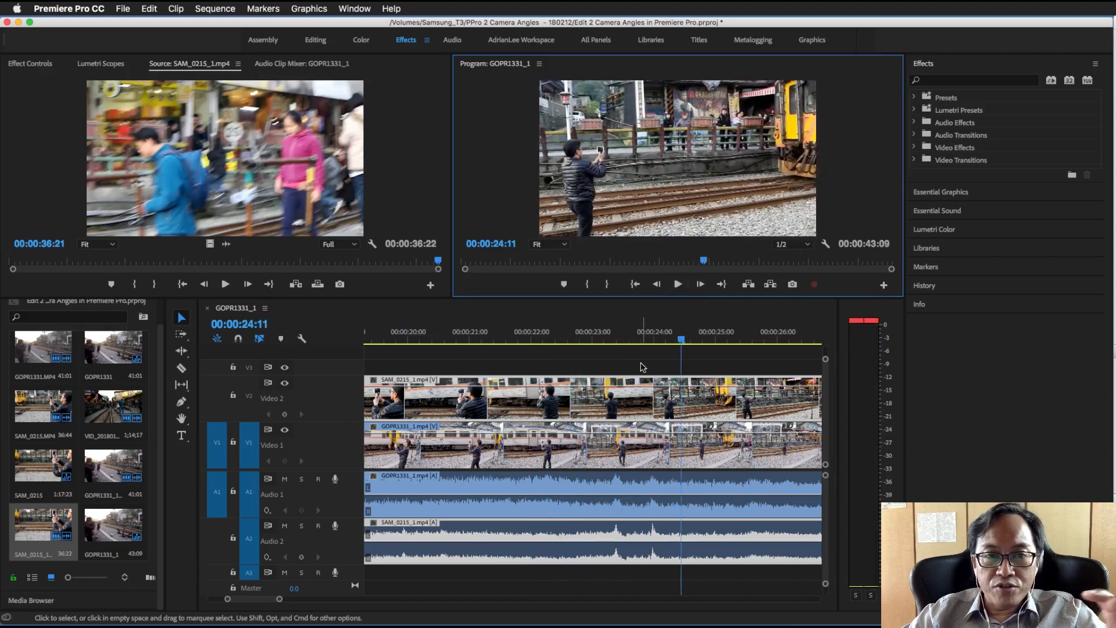
click(584, 335)
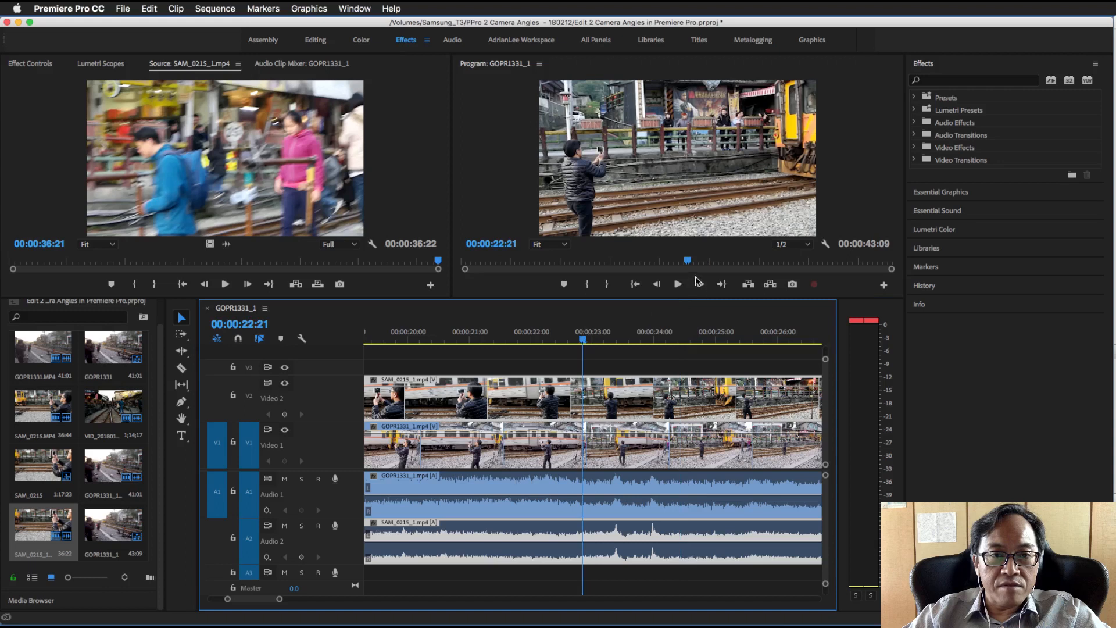
click(678, 285)
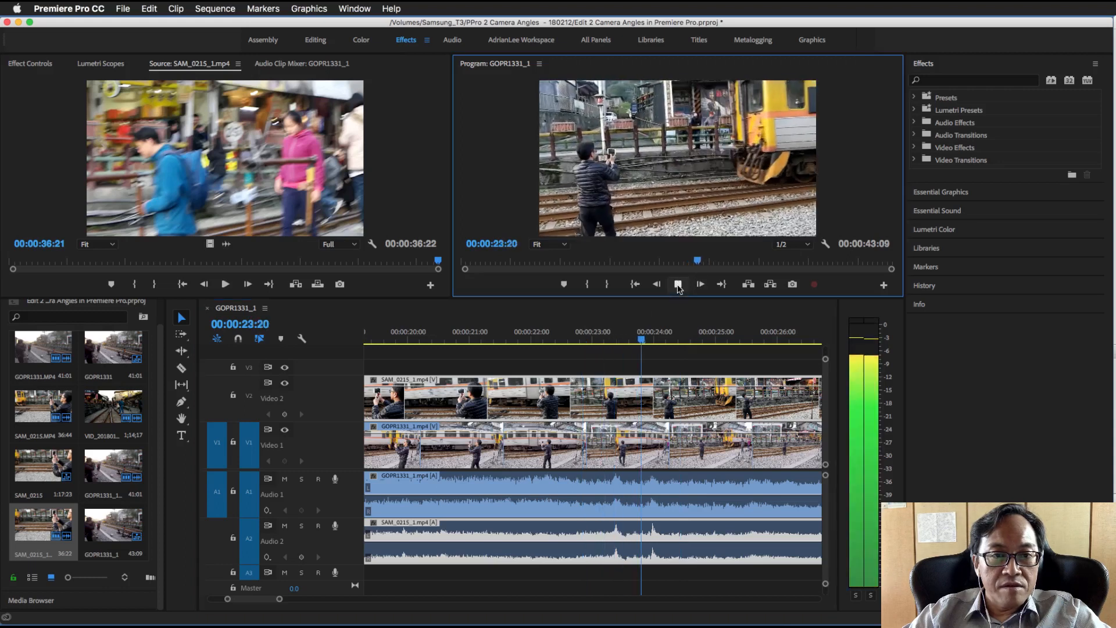
click(678, 285)
Try SAM_0215_1.mp4 about 1.2 seconds later, play the misaligned audio, and return the clip to its aligned position
drag(681, 532, 719, 536)
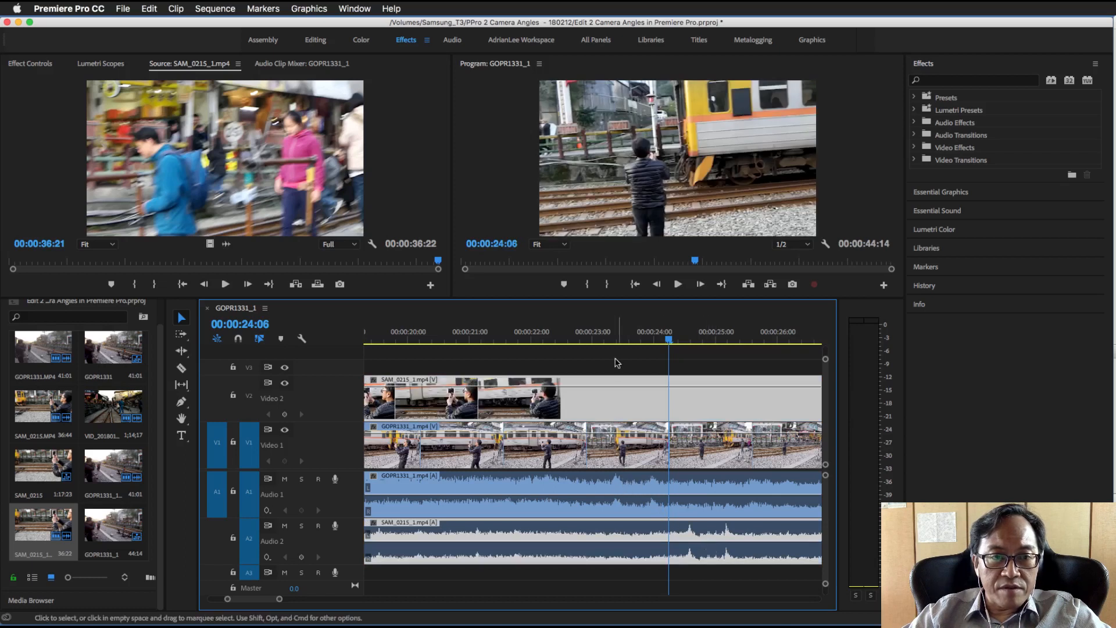
click(586, 339)
click(678, 284)
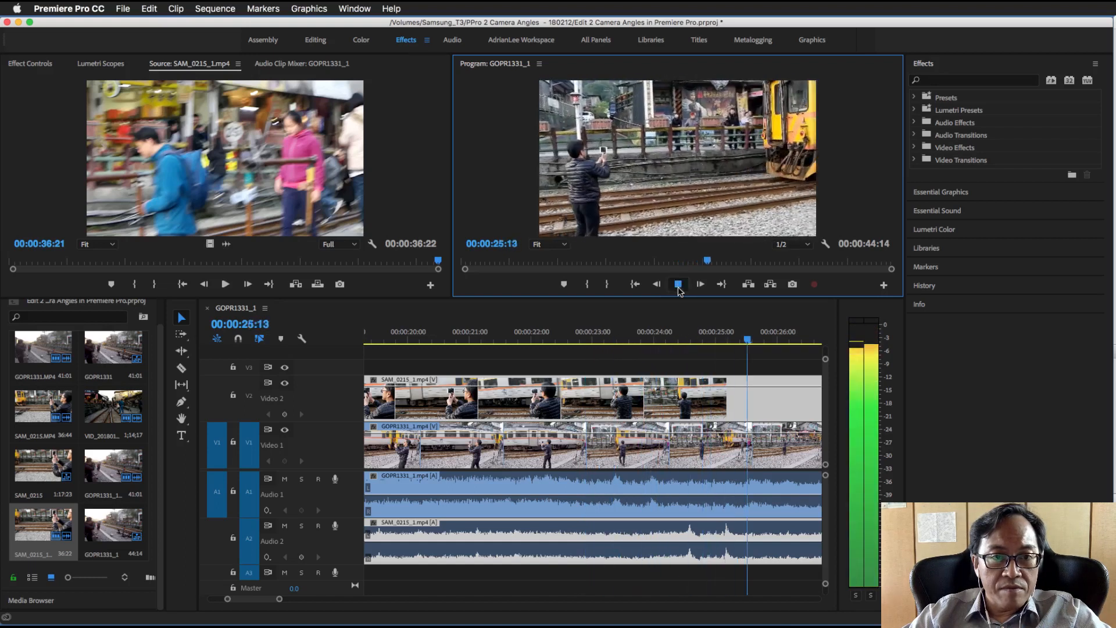
click(678, 284)
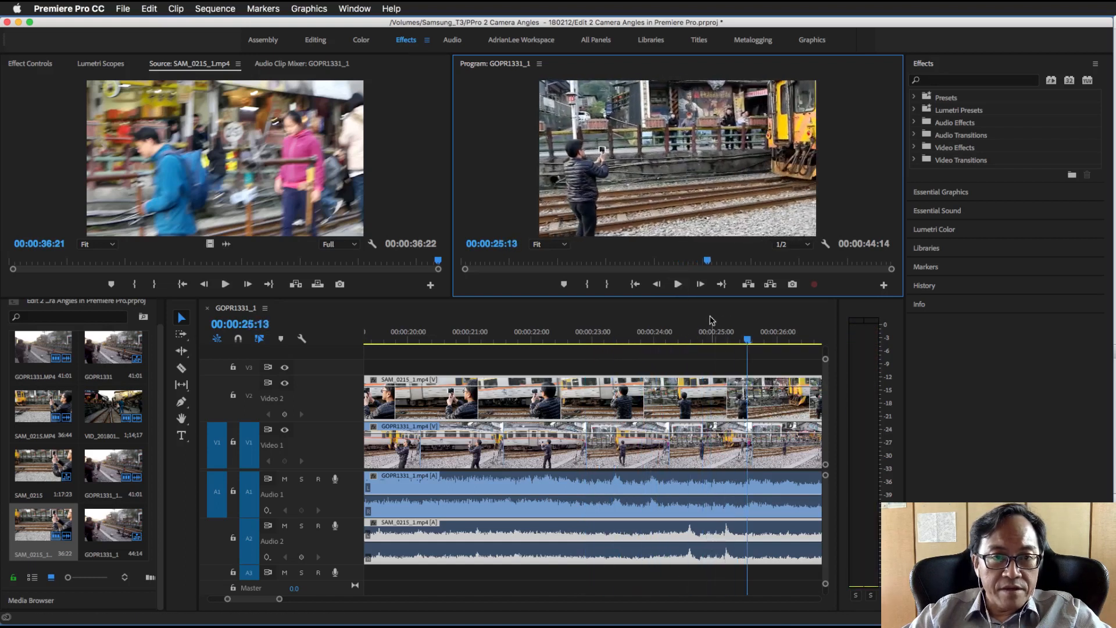
click(678, 285)
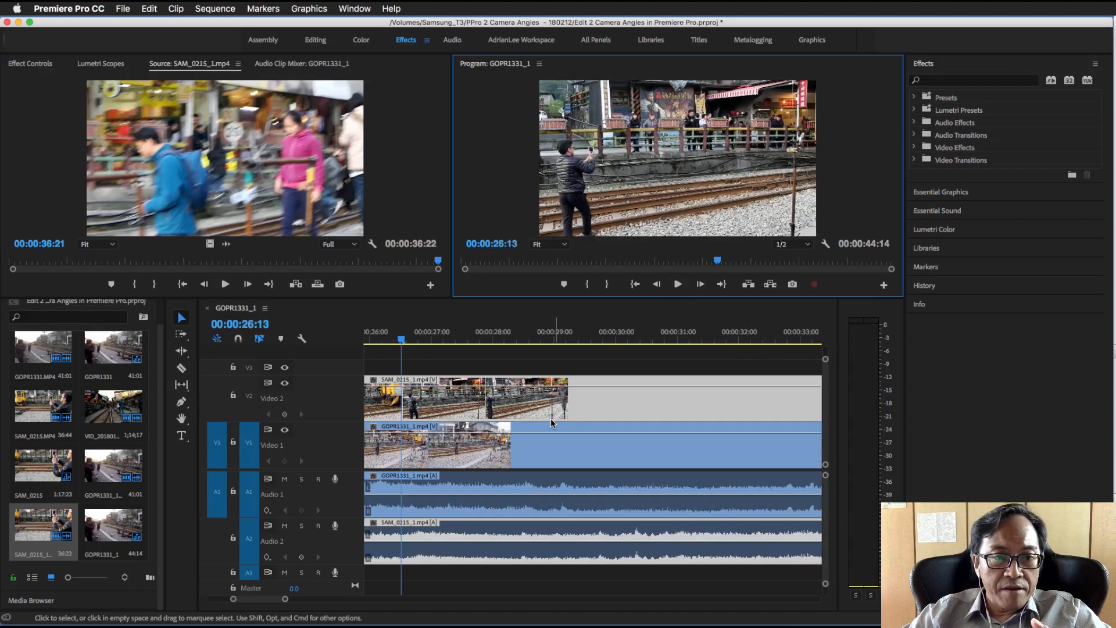
scroll(580, 393, up, 10)
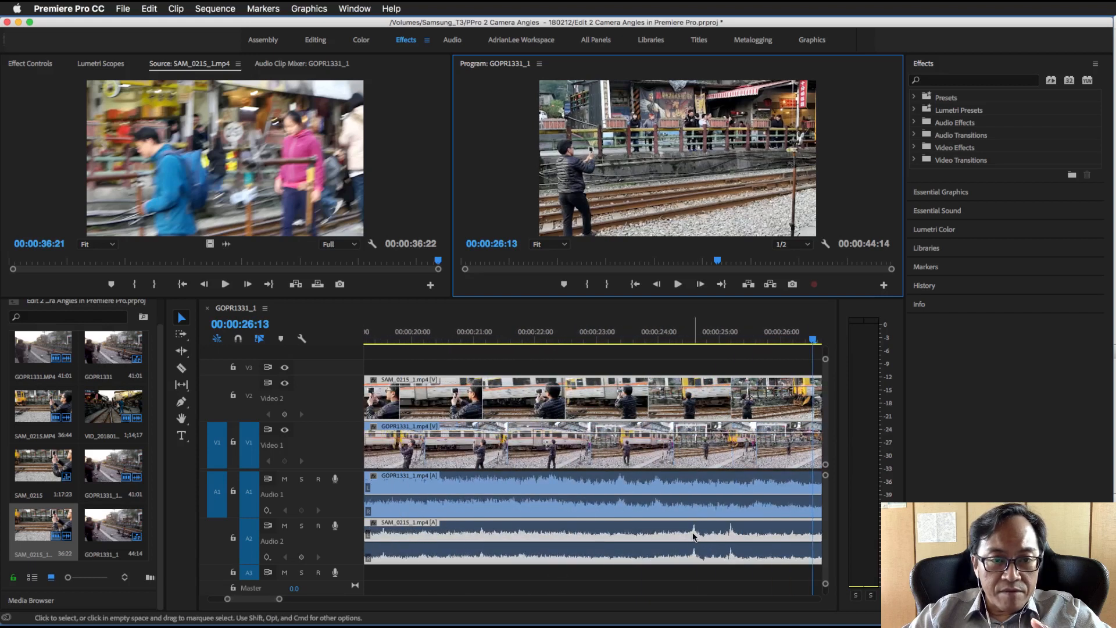
drag(693, 535, 662, 534)
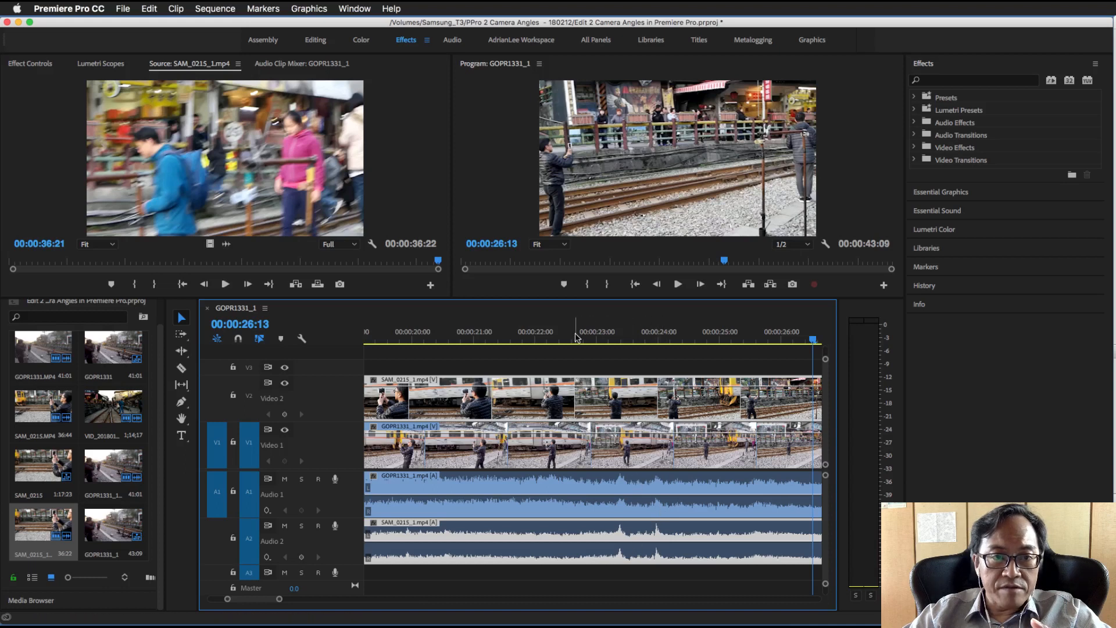
Play the realigned clips from 00:00:22:04 to 00:00:27:03 to recheck the audio sync
click(546, 338)
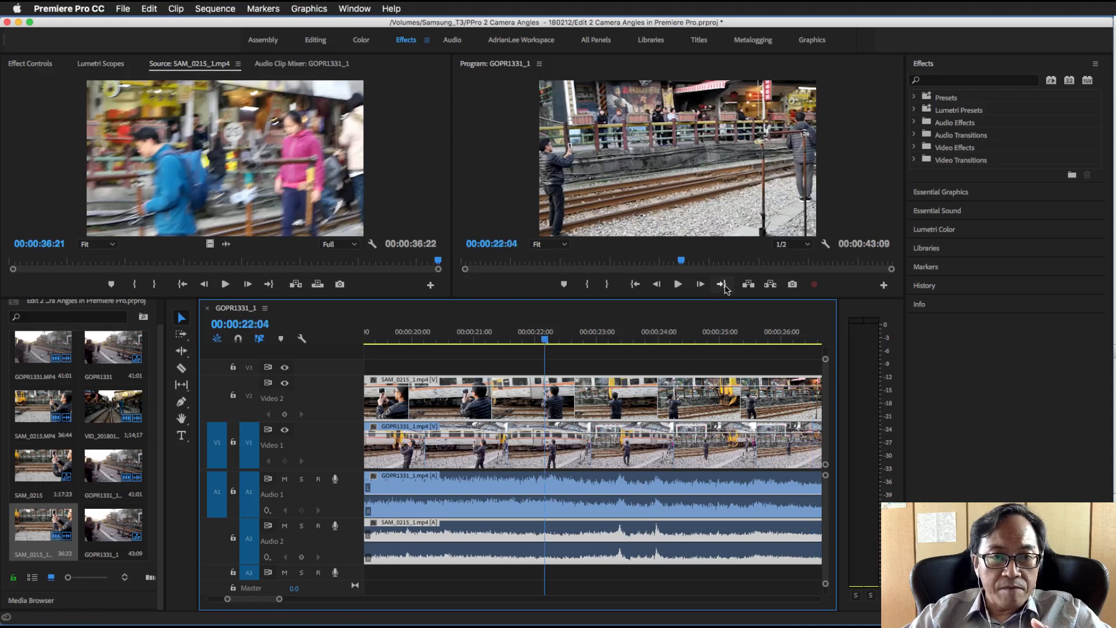
click(678, 284)
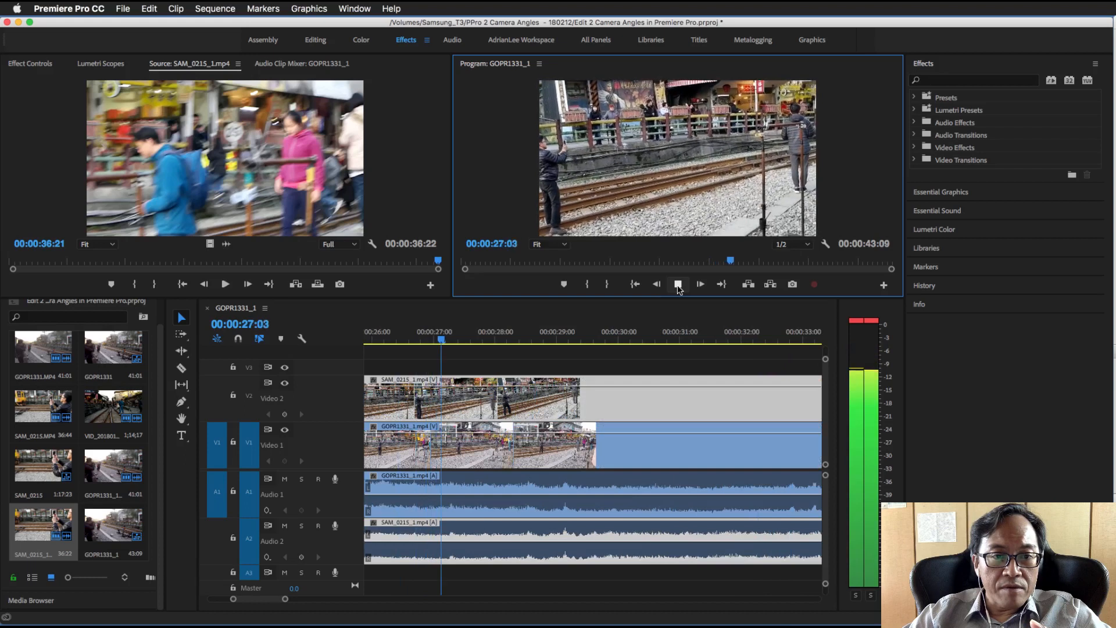
click(678, 284)
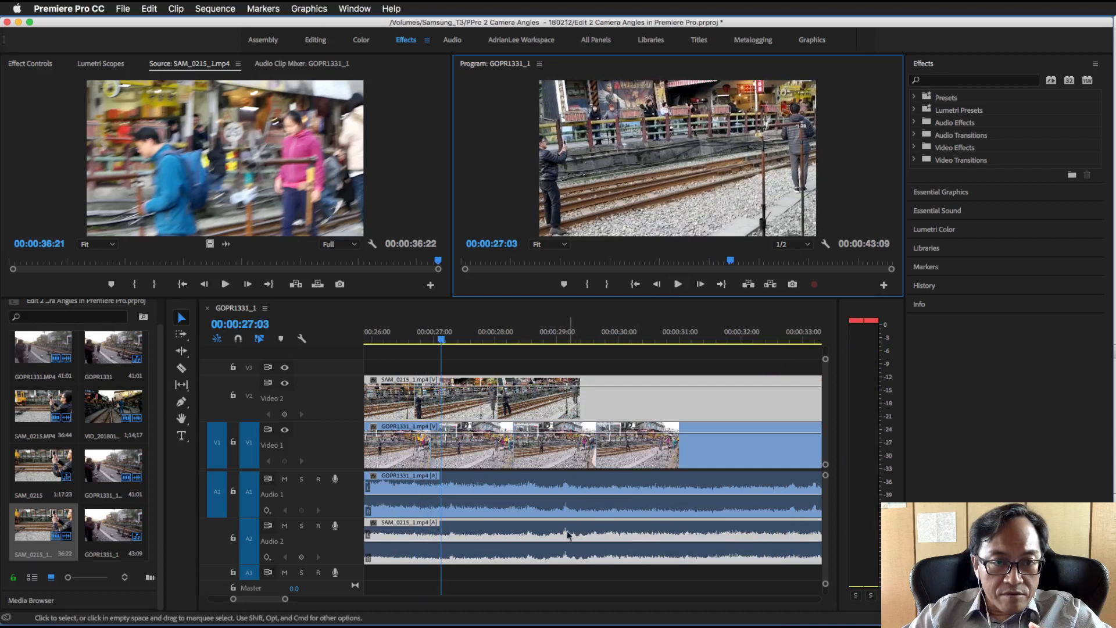
Compare the audio waveforms of GOPR1331_1.mp4 and SAM_0215_1.mp4 around 00:00:29:05 to check that their spikes line up
click(585, 494)
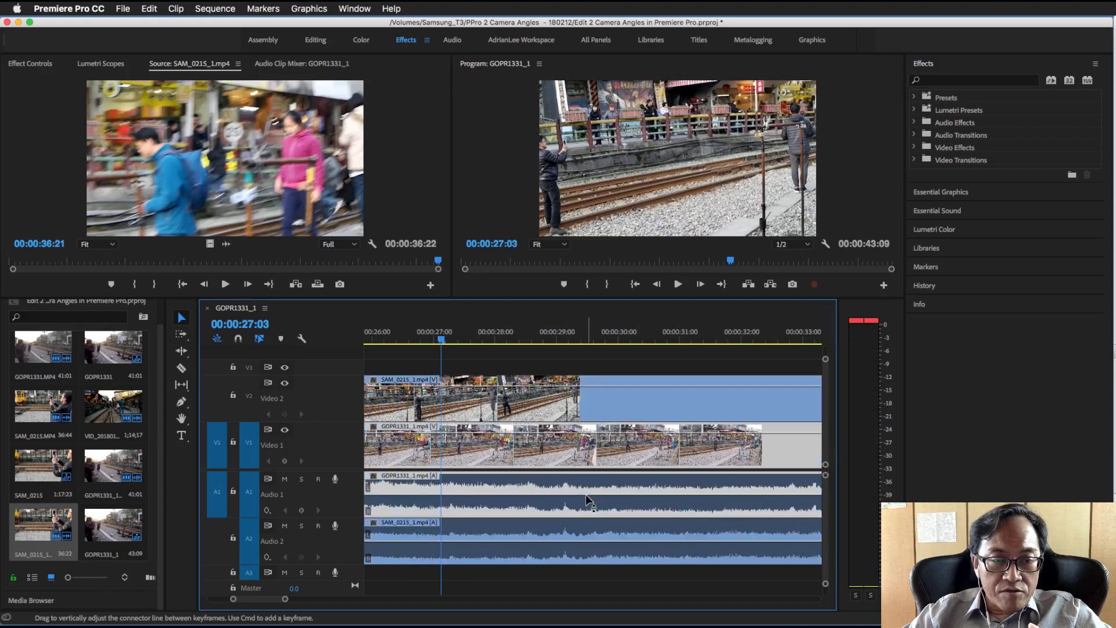
click(569, 539)
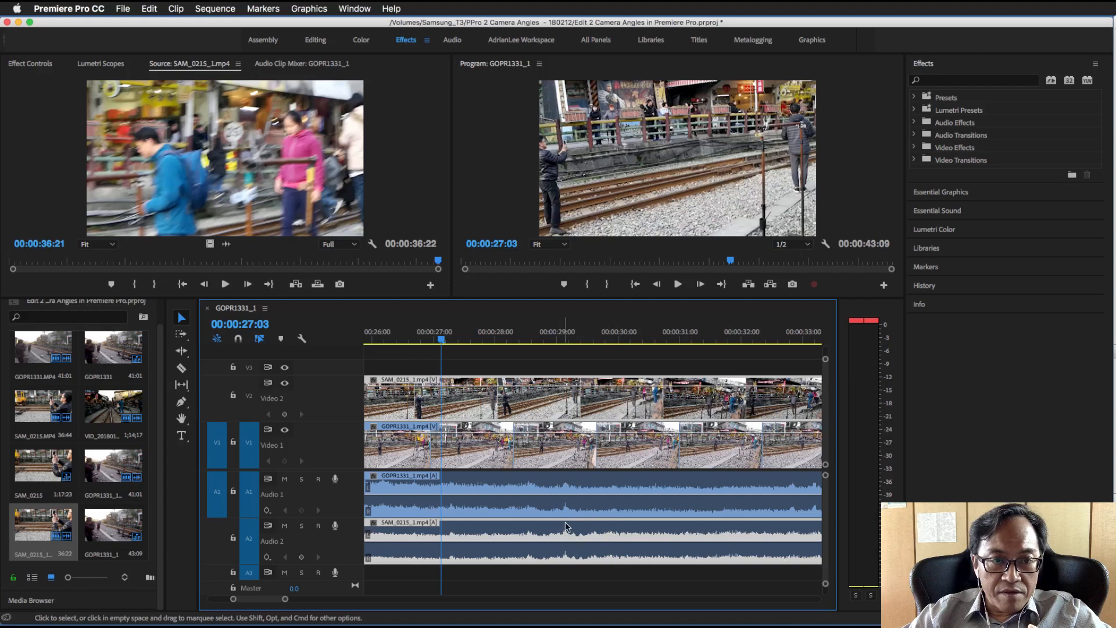
click(568, 493)
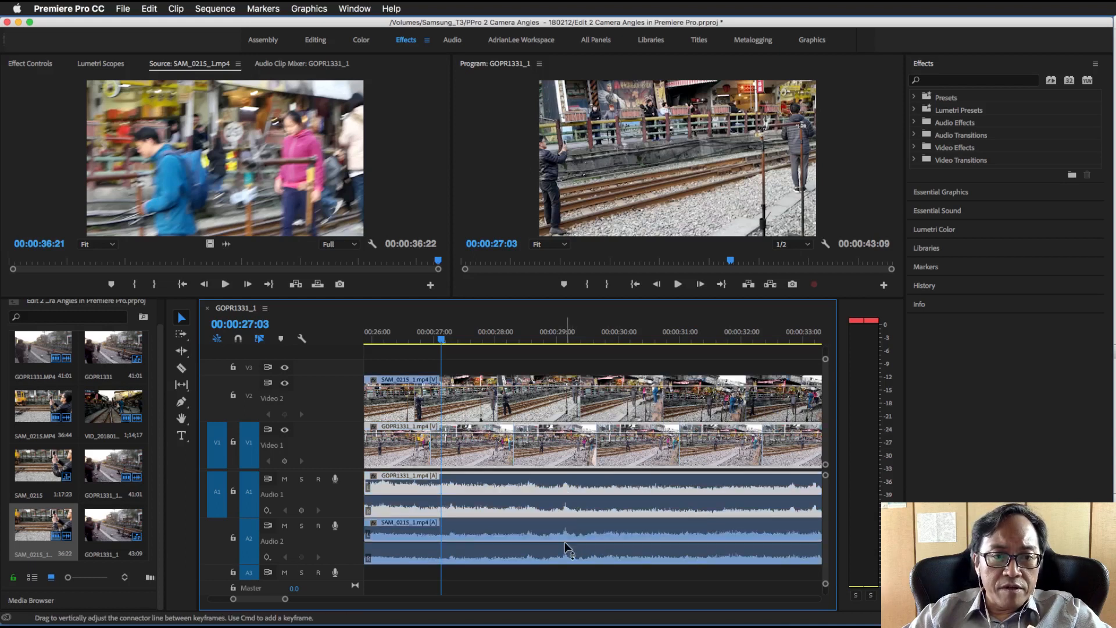
click(565, 515)
click(571, 493)
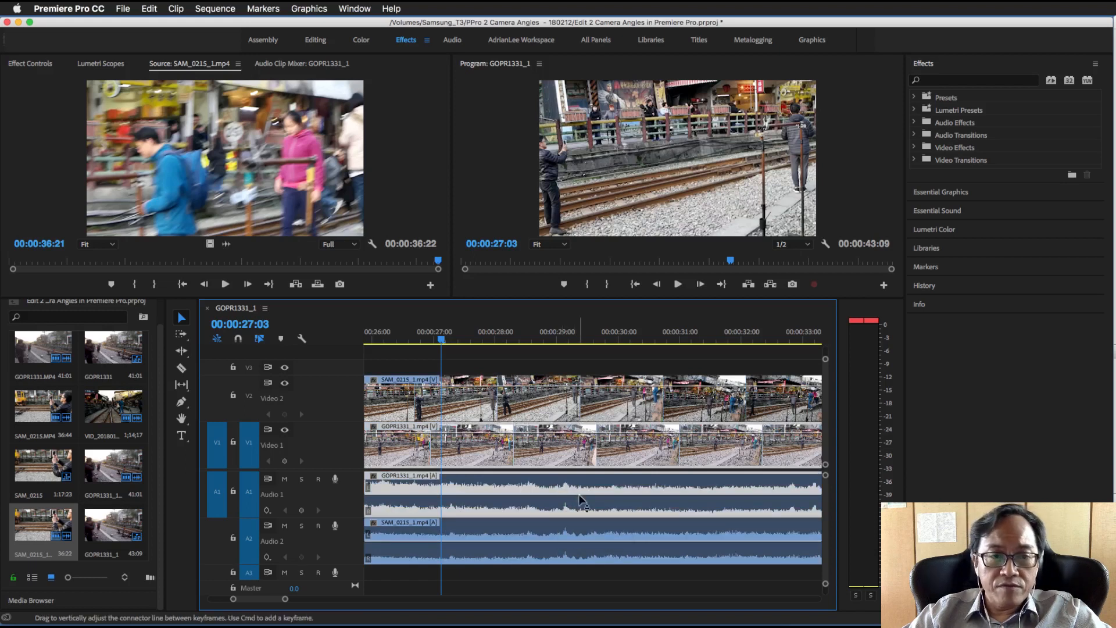
click(569, 333)
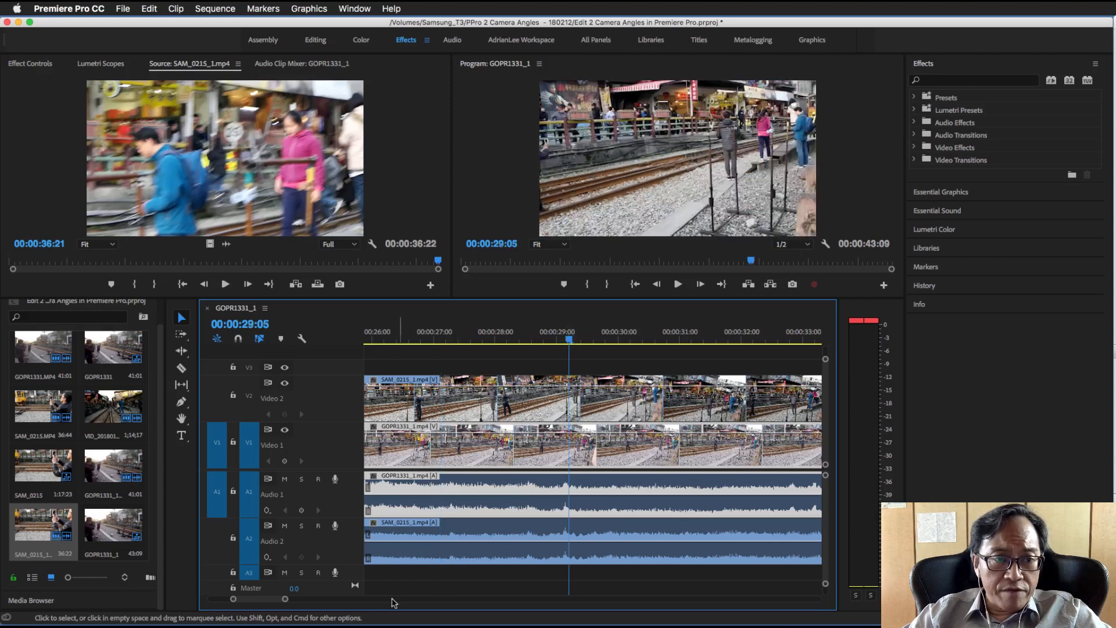
drag(285, 599, 277, 600)
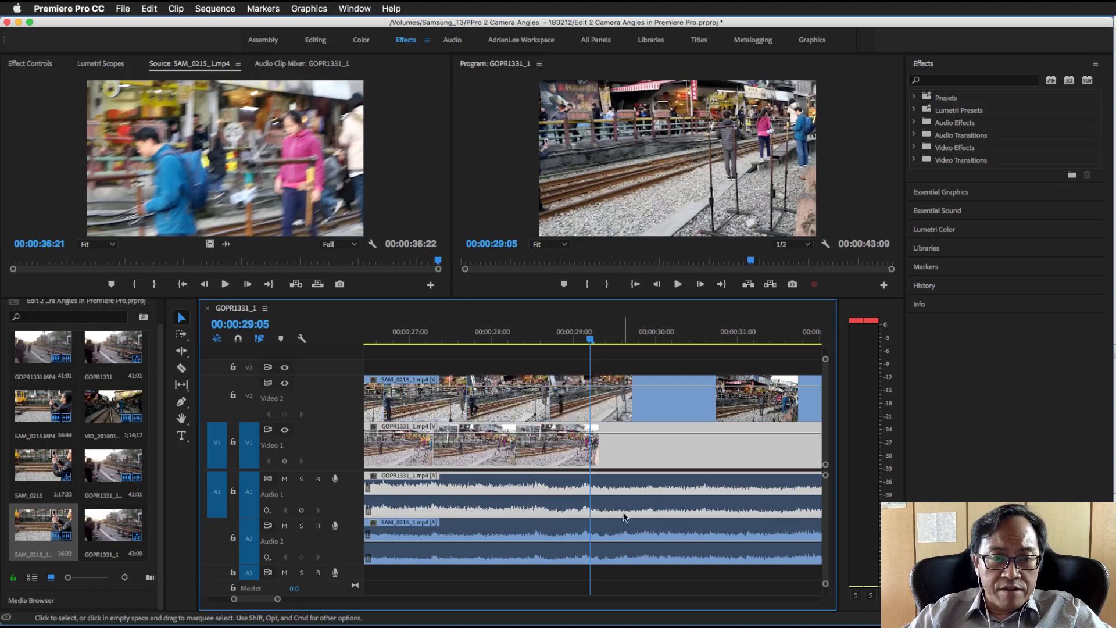
click(586, 511)
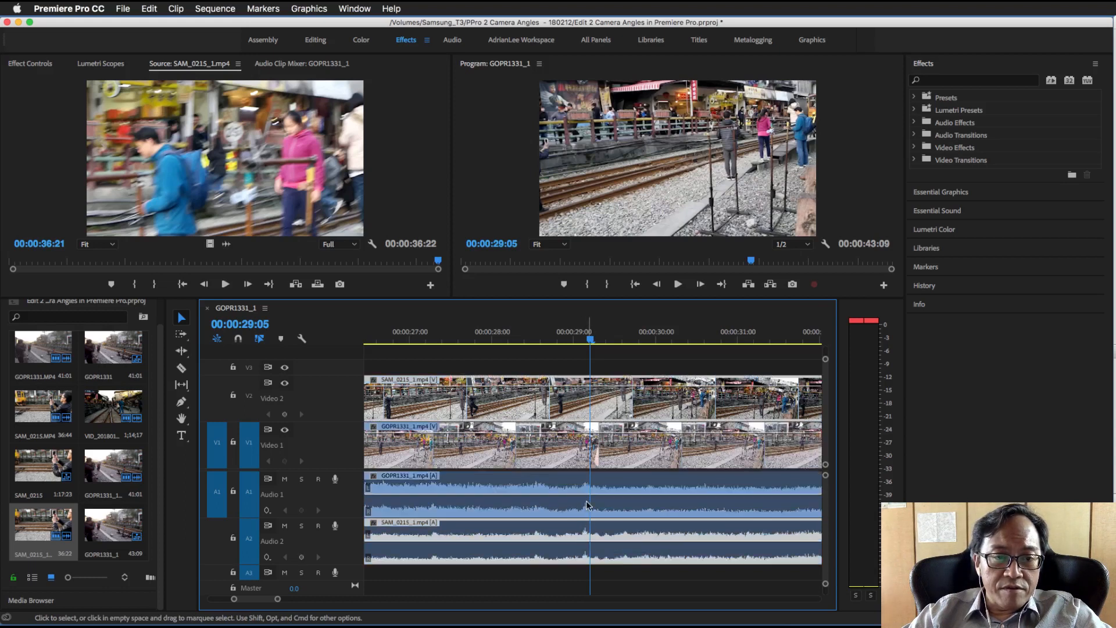
click(586, 505)
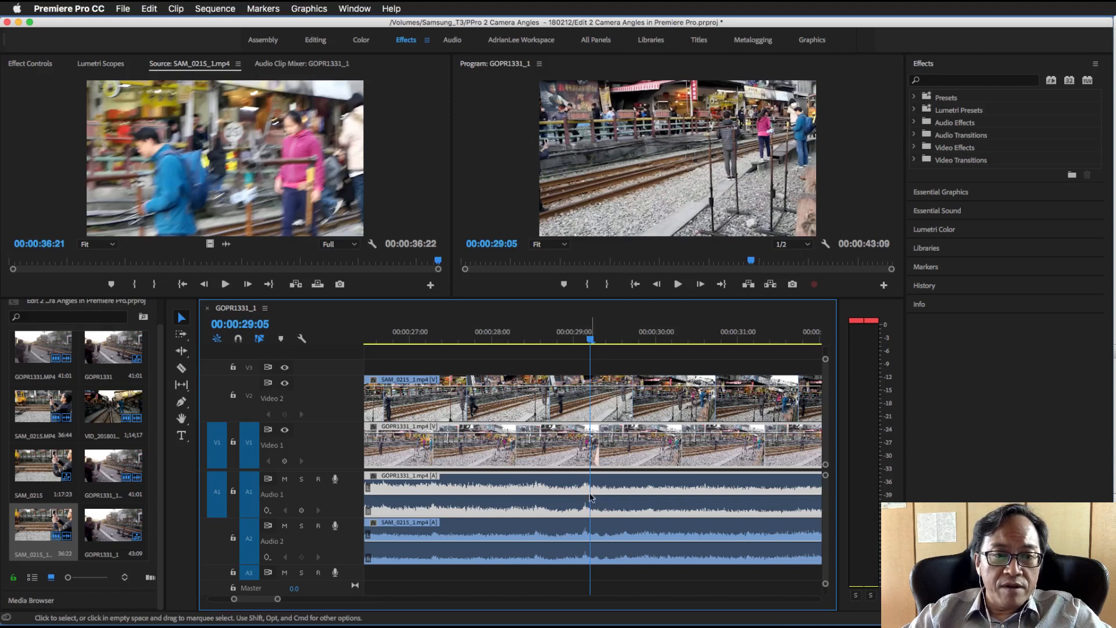
click(589, 535)
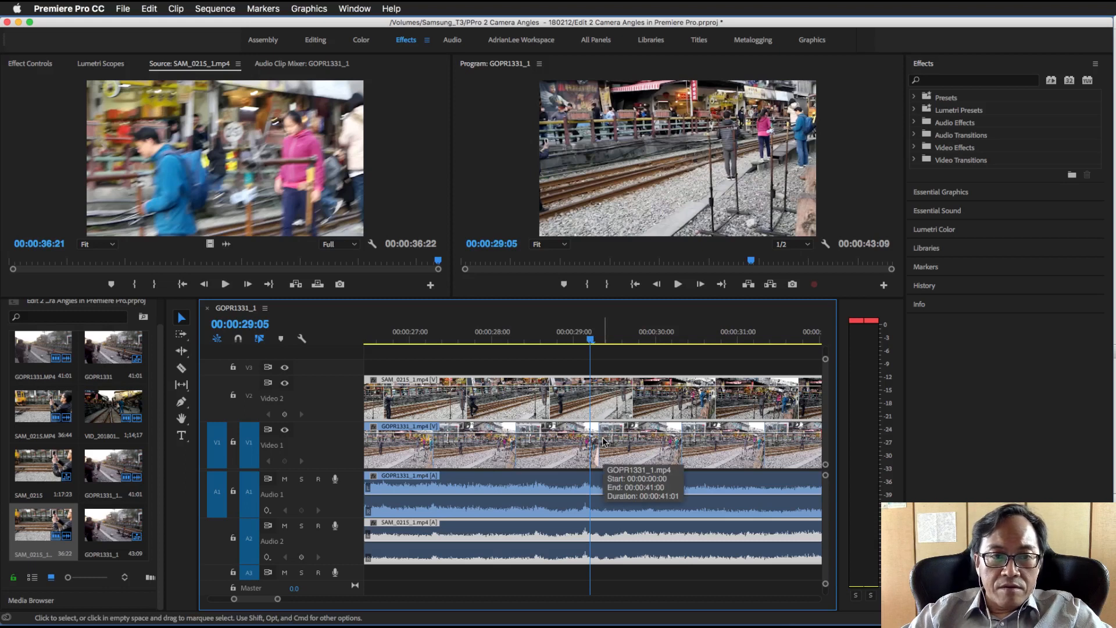
Move the playhead to the late waveform spike at 00:00:38:17 and save the project
drag(278, 601, 330, 604)
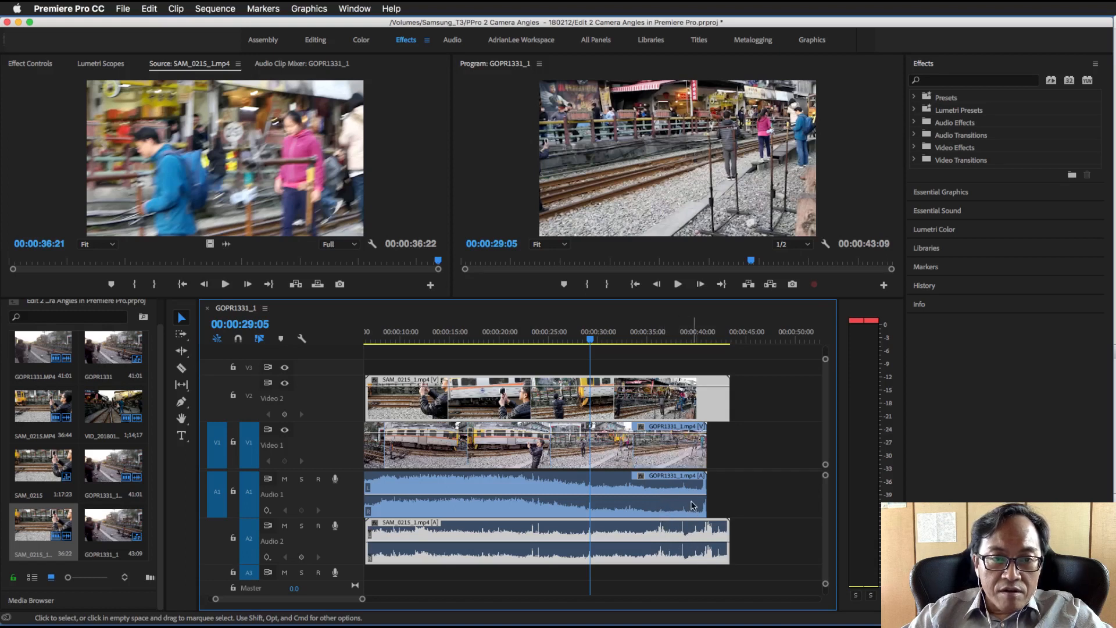
click(684, 337)
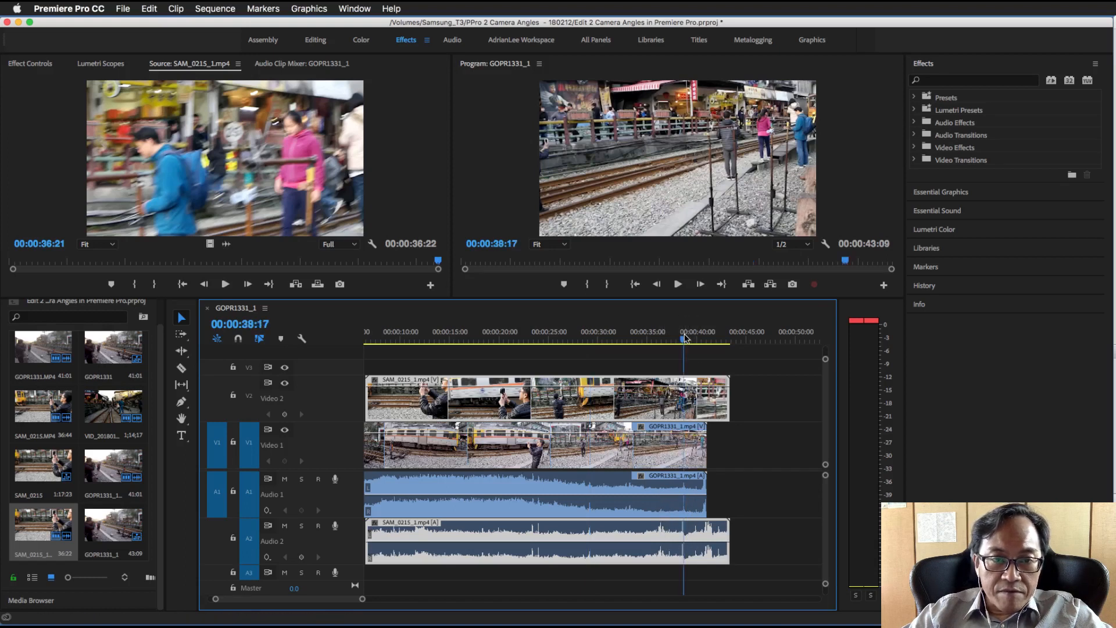
key(super+s)
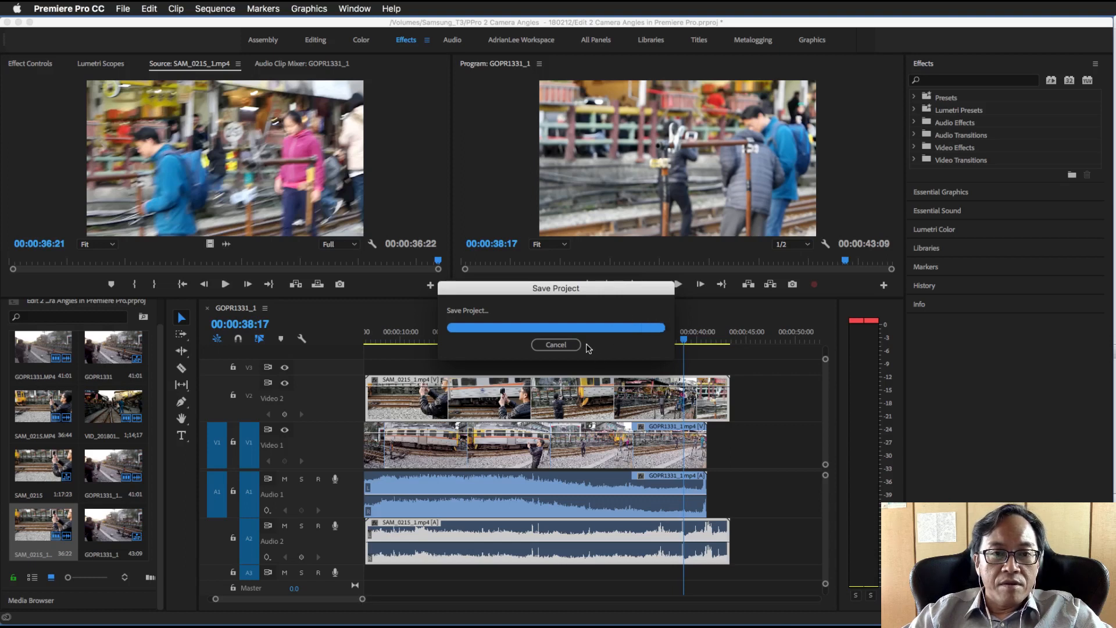
Play the aligned clips from 00:00:36:16 to 00:00:40:24 to check the audio sync near the end of GOPR1331_1.mp4
drag(363, 599, 310, 602)
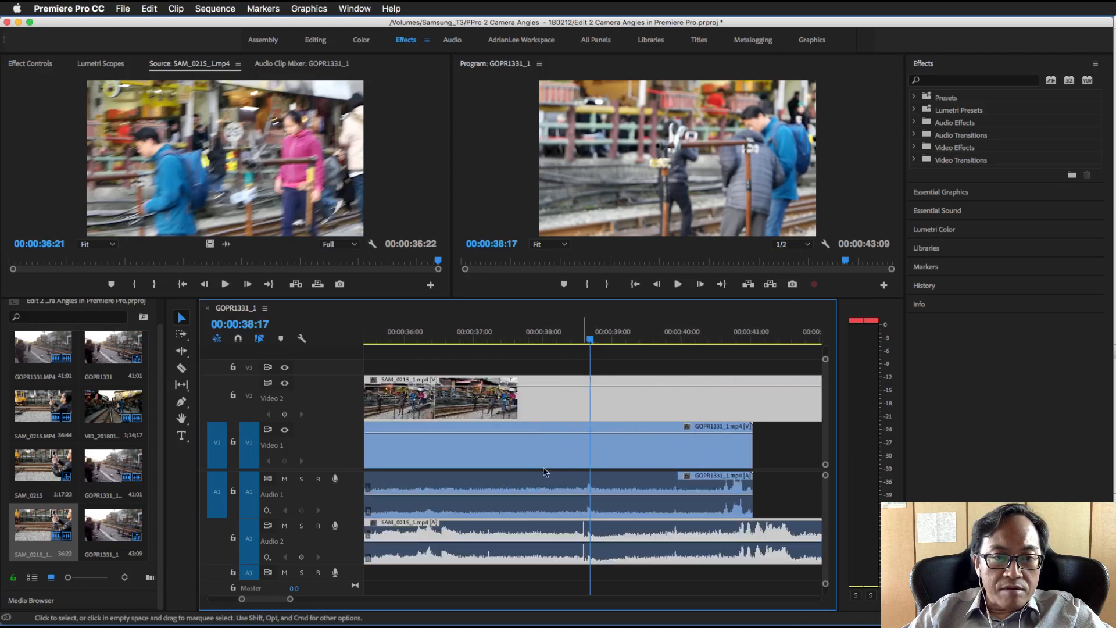
click(449, 337)
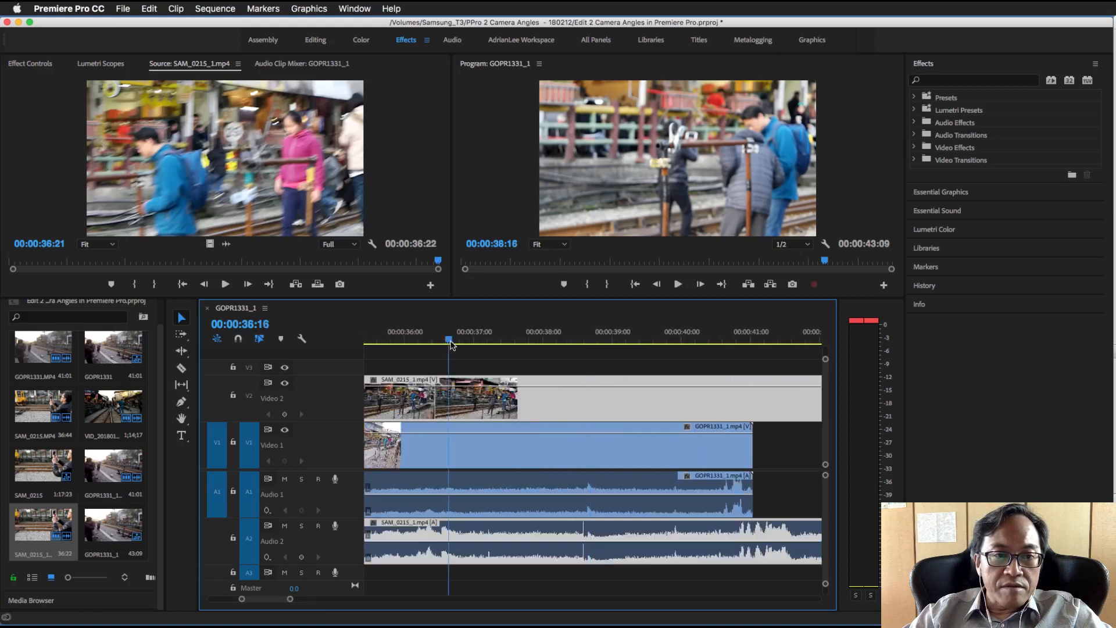
click(678, 284)
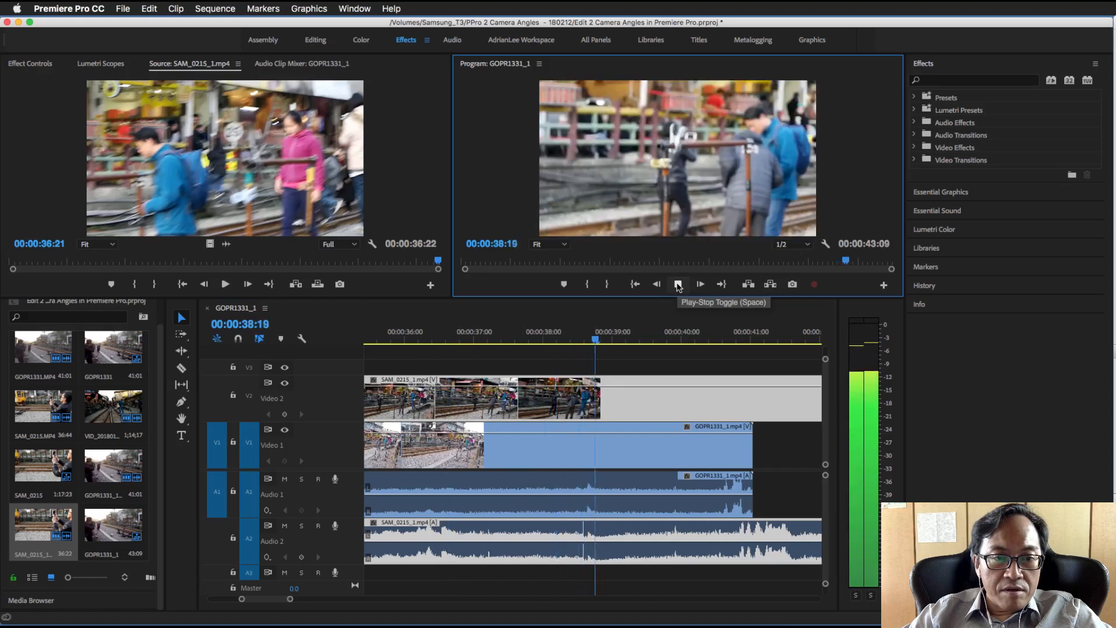
click(678, 285)
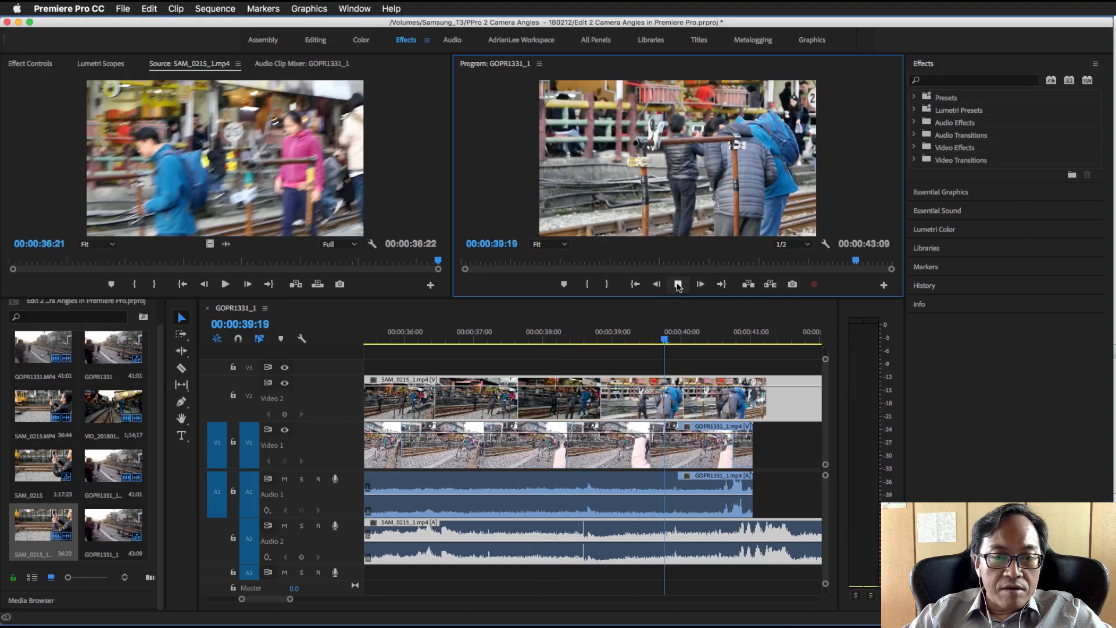
click(678, 284)
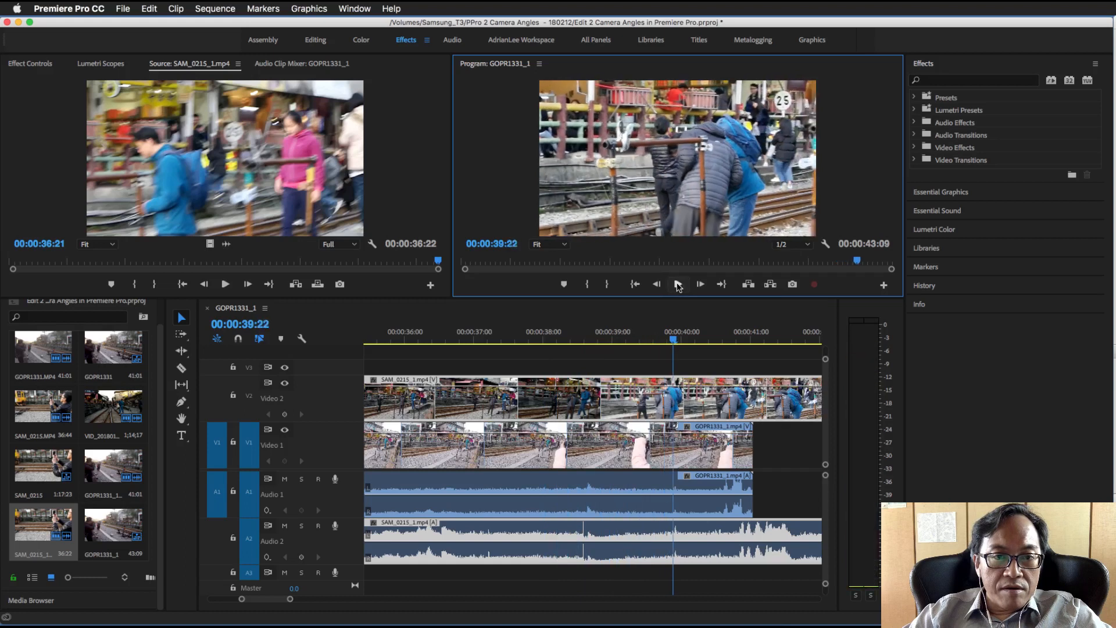
click(678, 284)
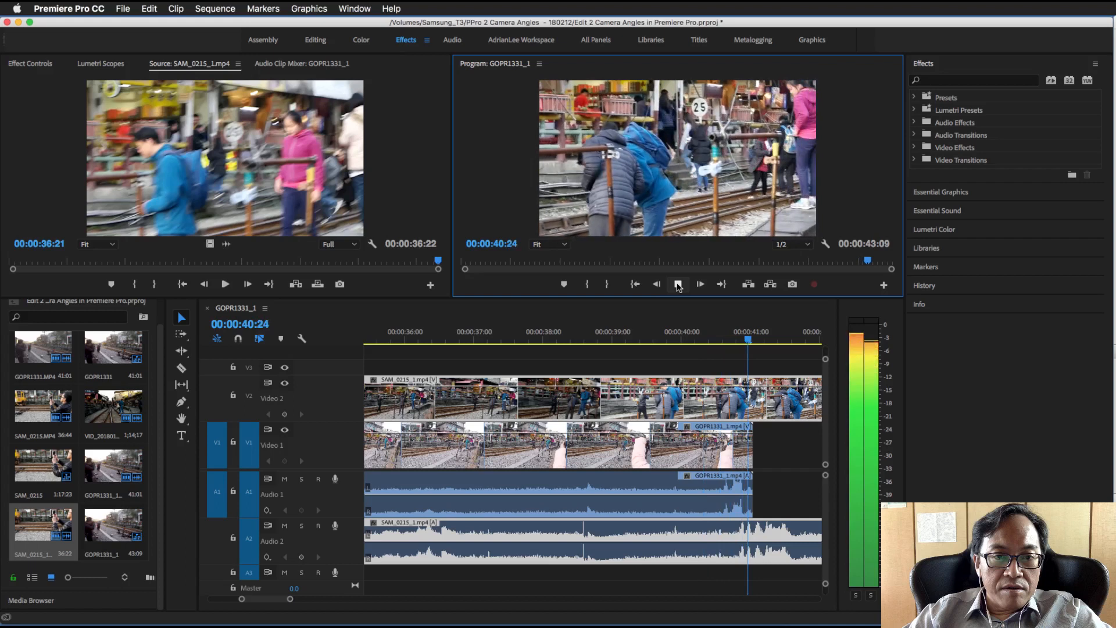
Select both clips, review the Synchronize Clips options with Audio as the synchronize point, and cancel without applying them
scroll(558, 371, down, 2)
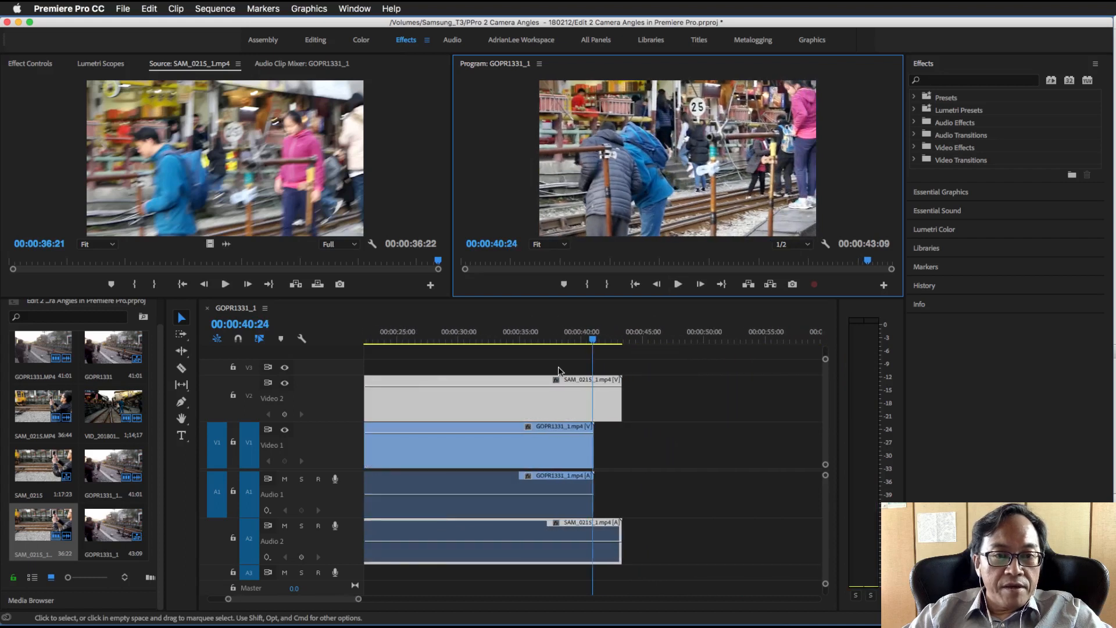
scroll(468, 336, up, 5)
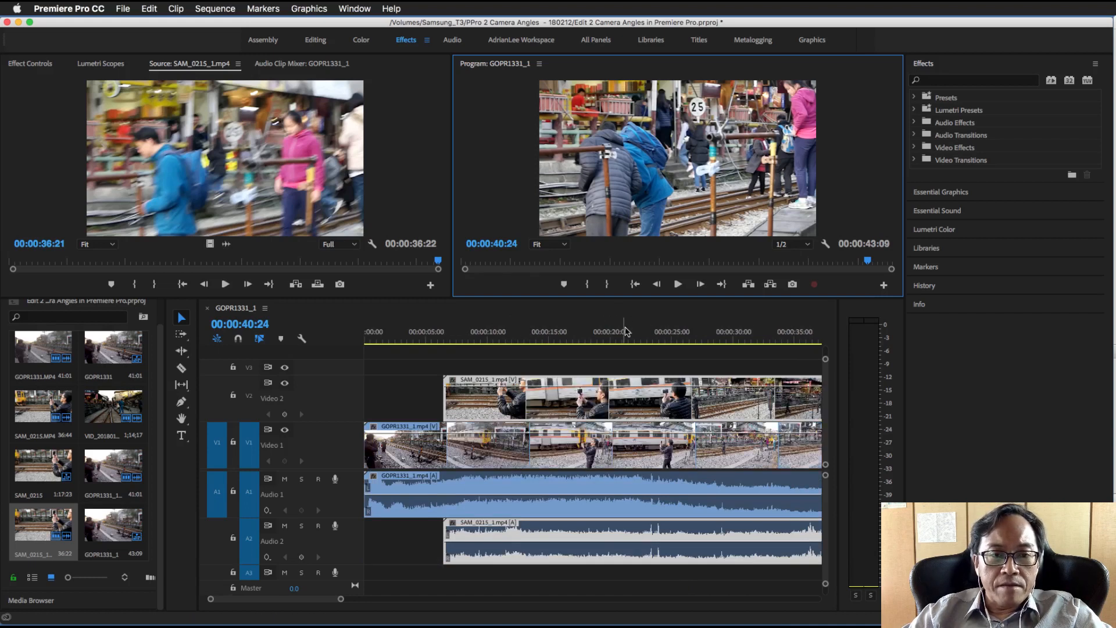
scroll(664, 336, right, 2)
scroll(665, 337, left, 3)
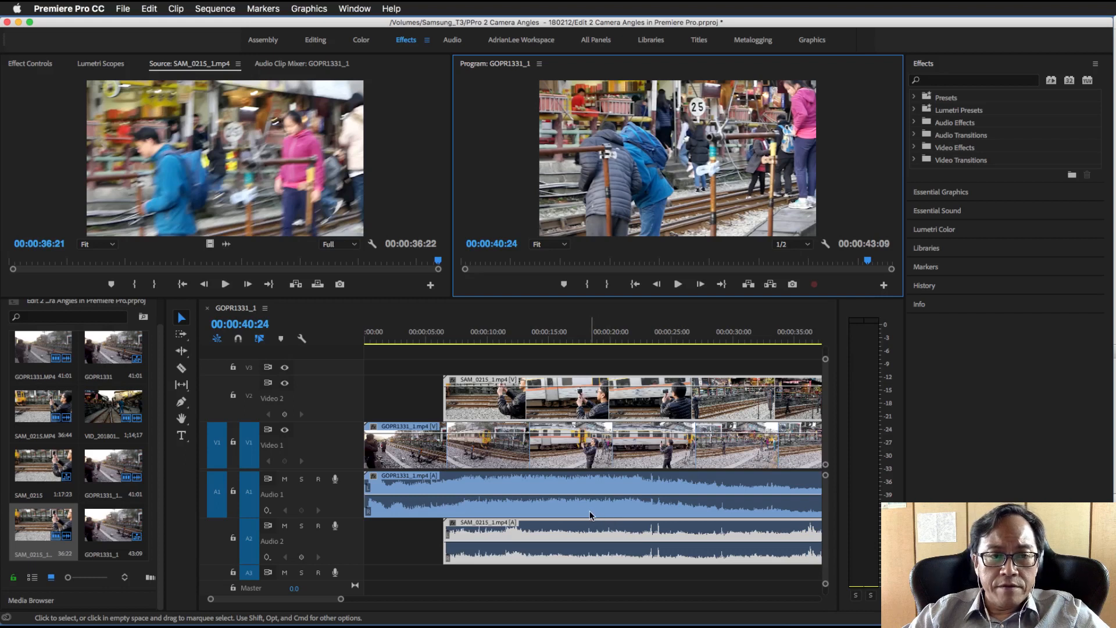
click(417, 542)
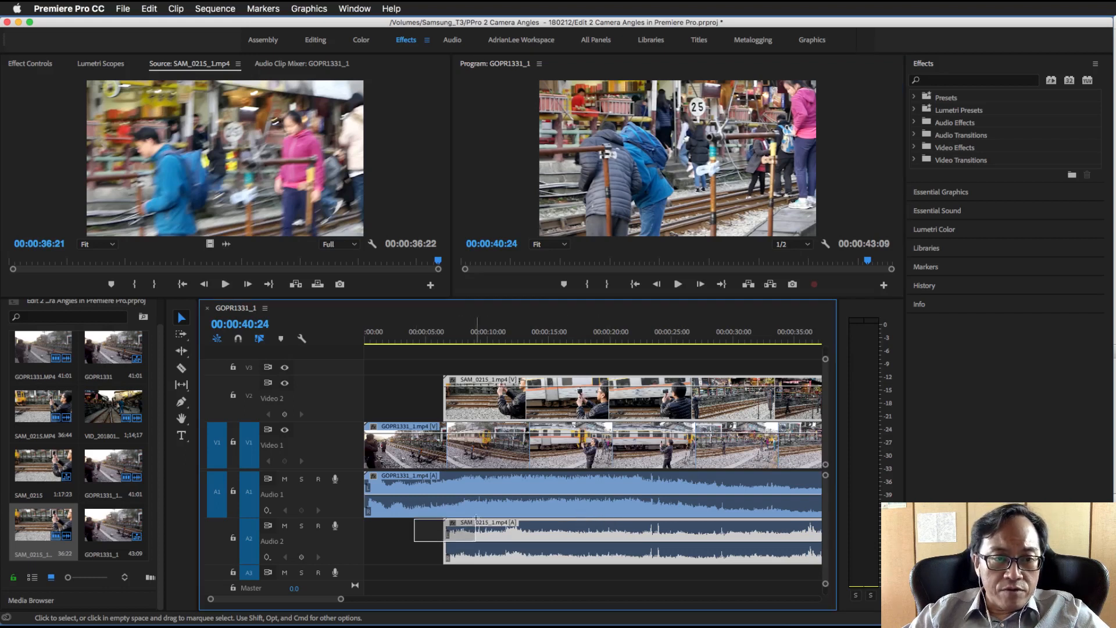
right_click(551, 508)
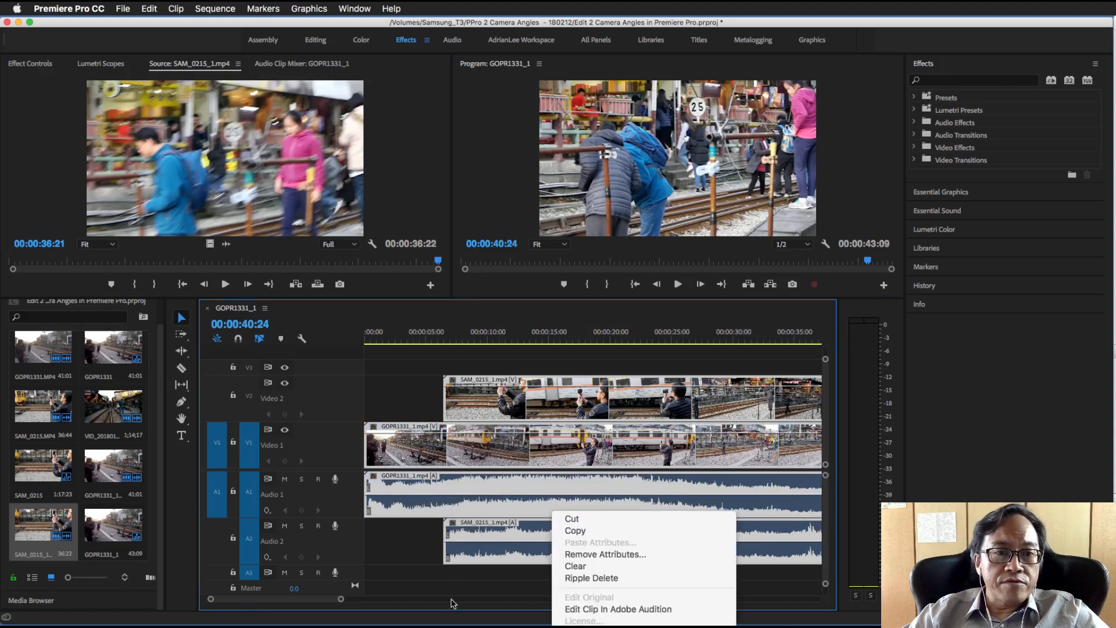
click(418, 542)
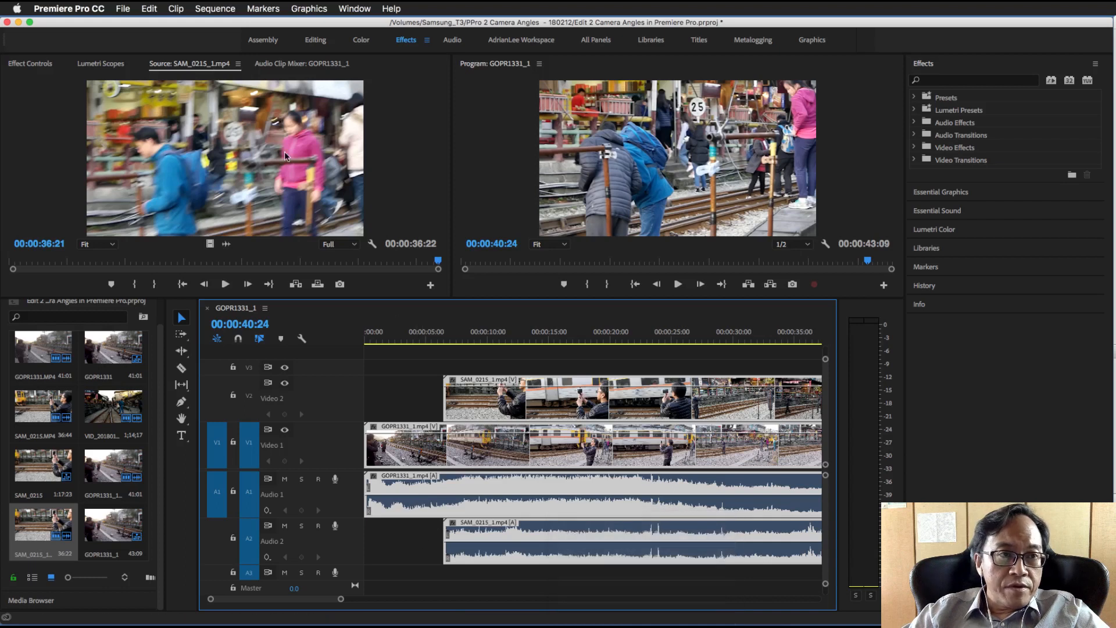
drag(413, 531, 478, 504)
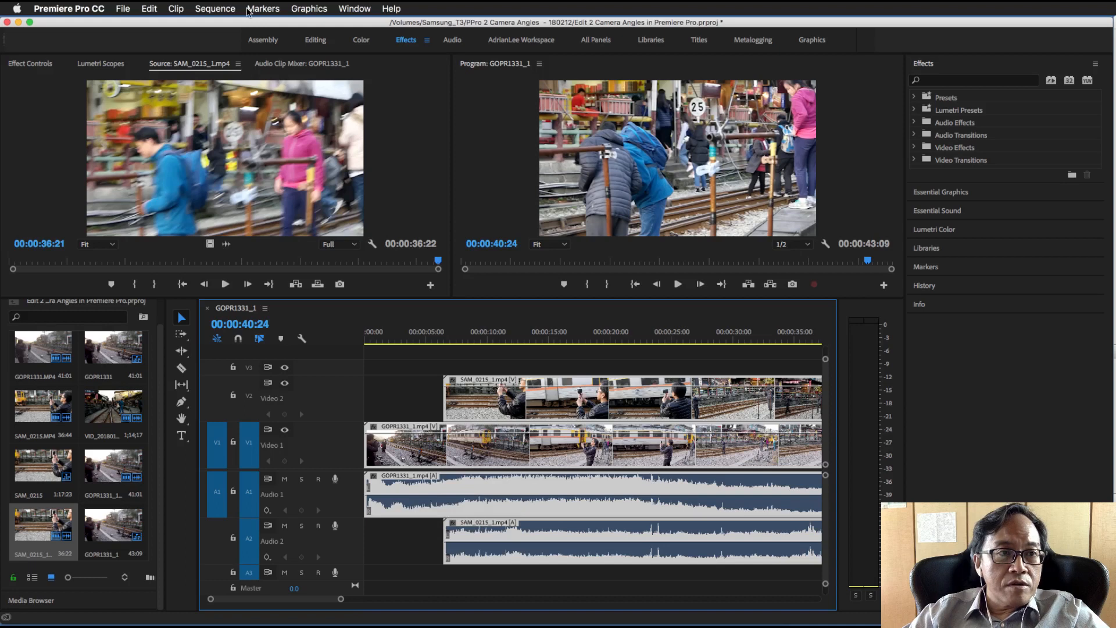
click(176, 9)
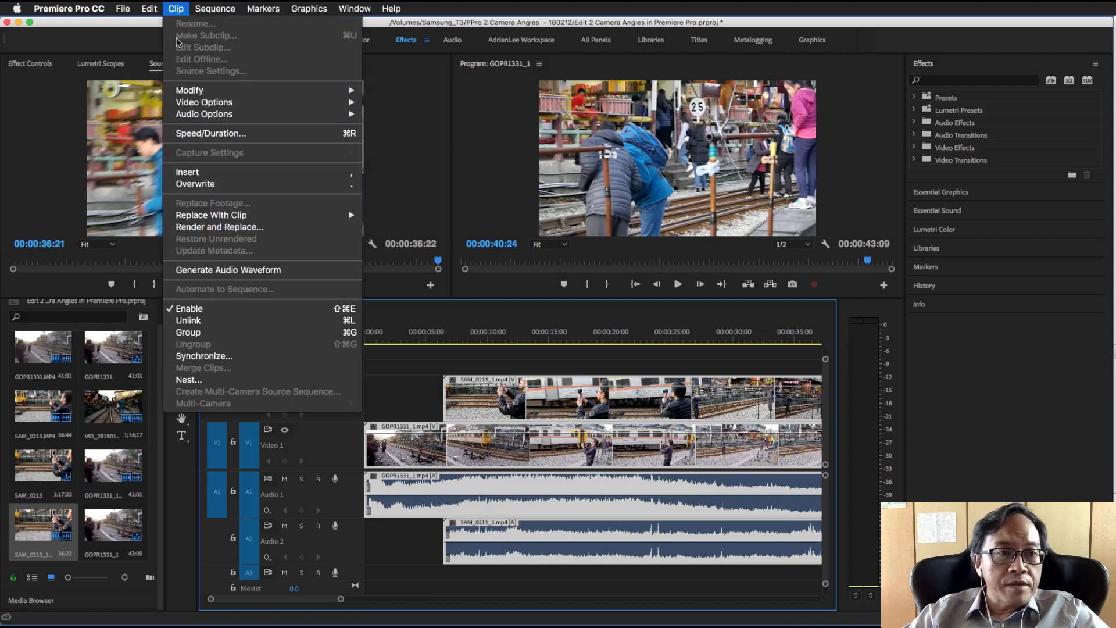
click(206, 356)
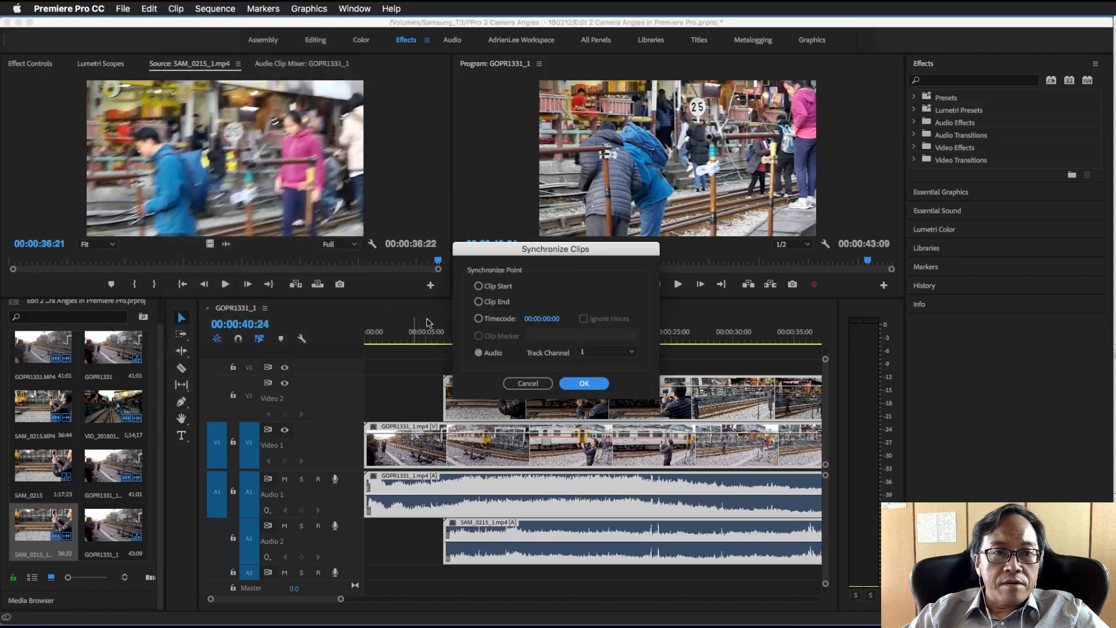
click(479, 353)
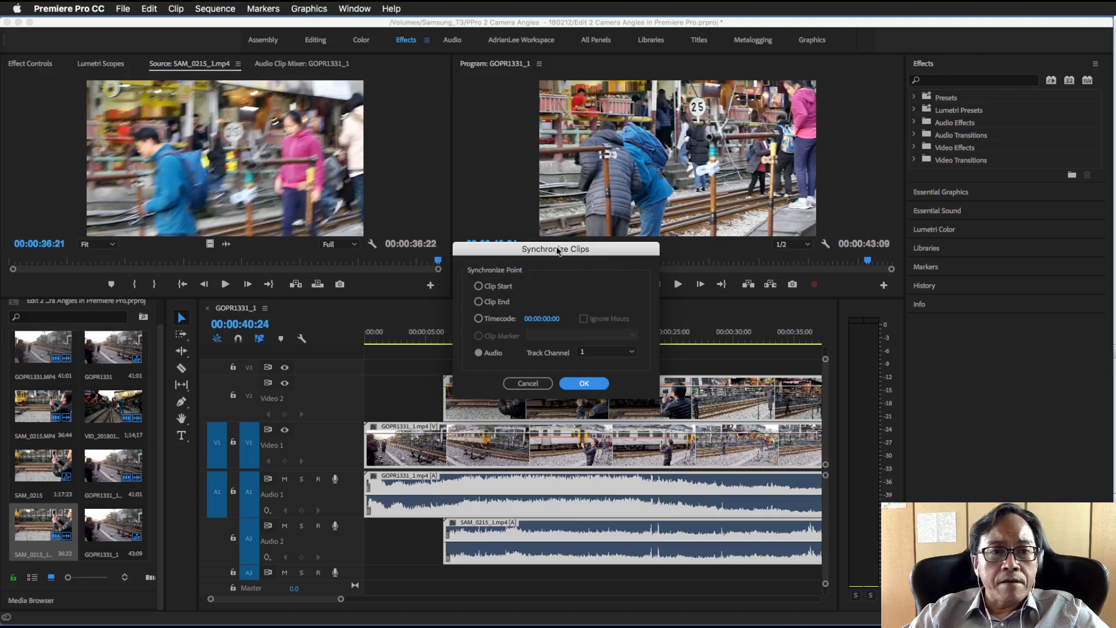
click(533, 384)
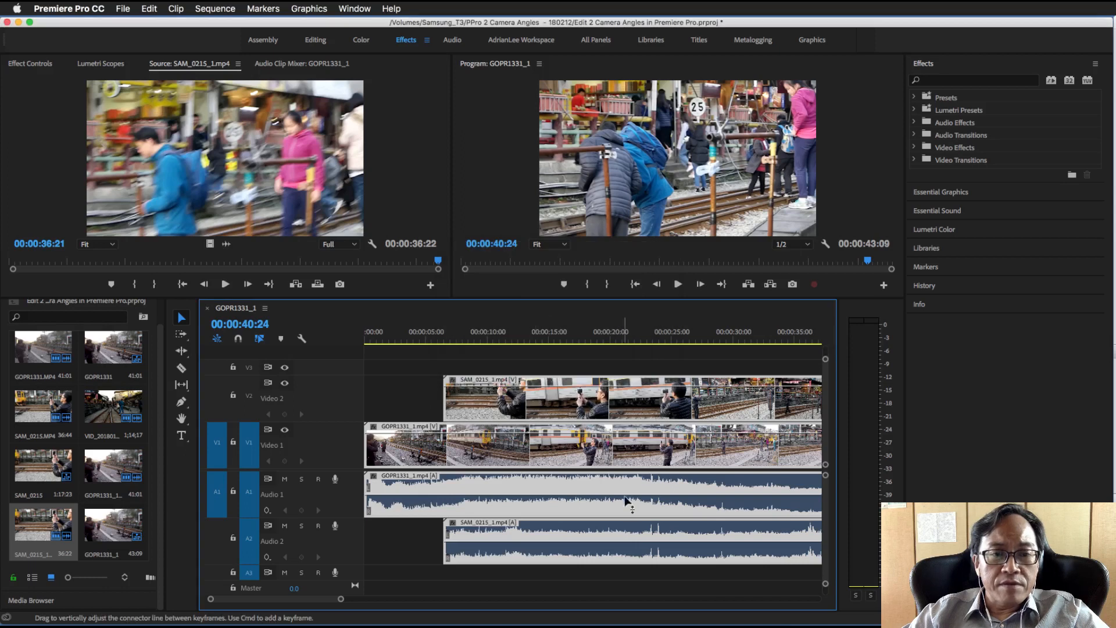
Play the two layered clips from the start of the sequence to 00:00:14:18 to review how the angles change
click(650, 335)
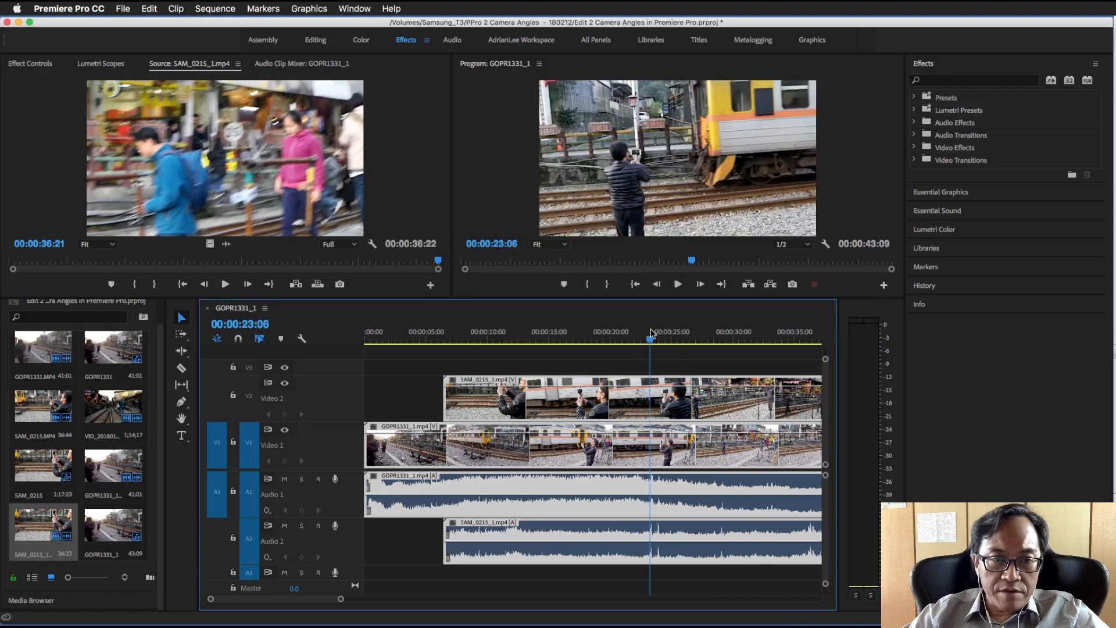
drag(661, 336, 429, 316)
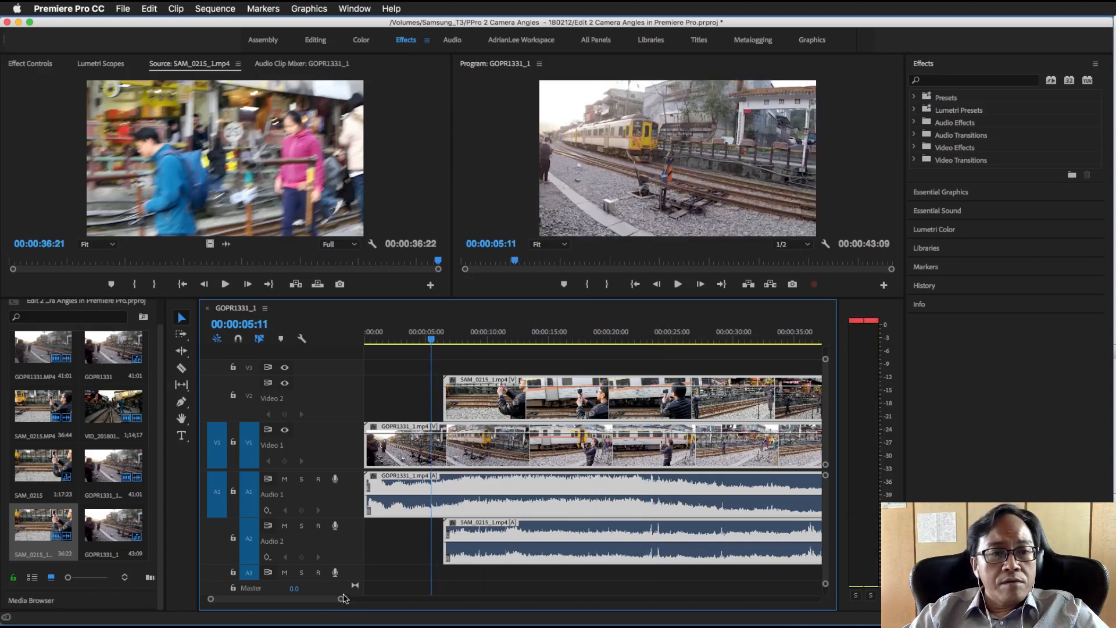
drag(342, 602, 391, 603)
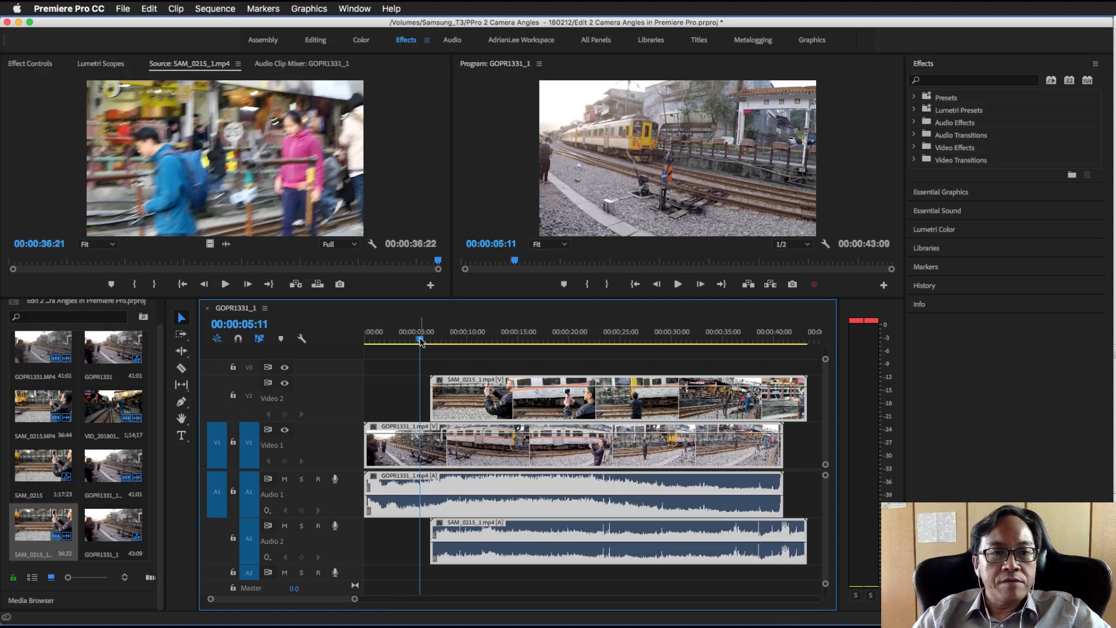
drag(421, 342, 409, 343)
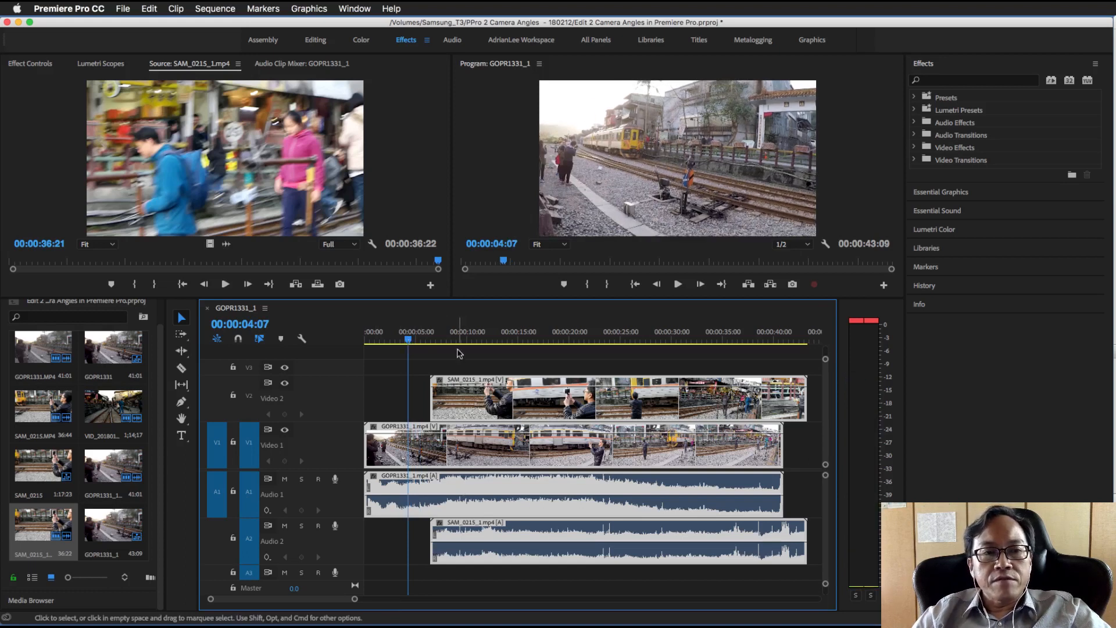
drag(409, 343, 366, 343)
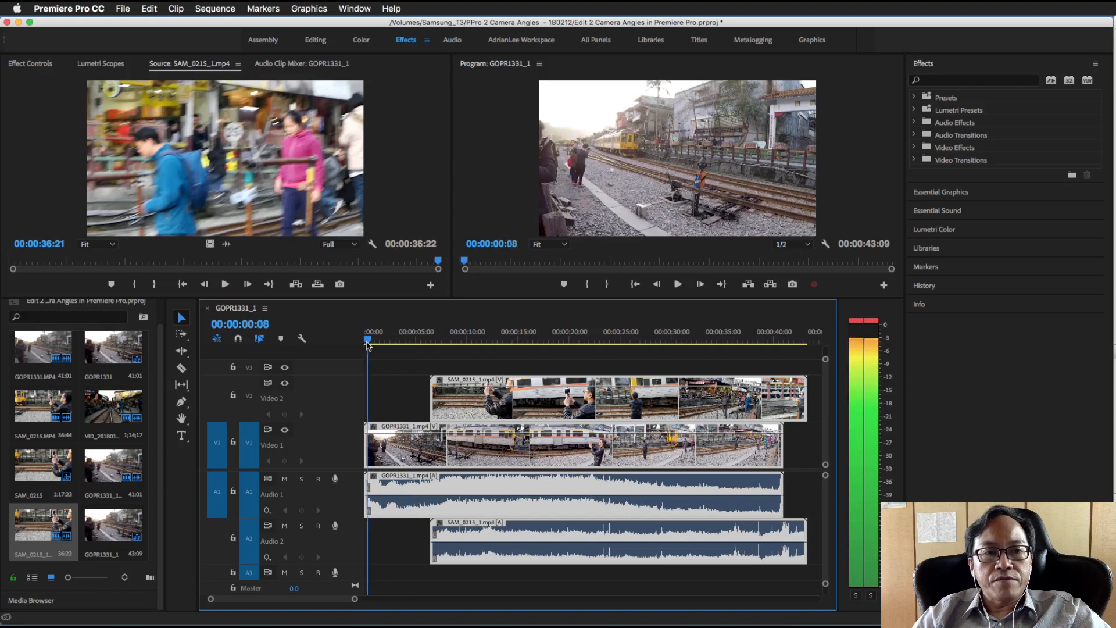
click(678, 285)
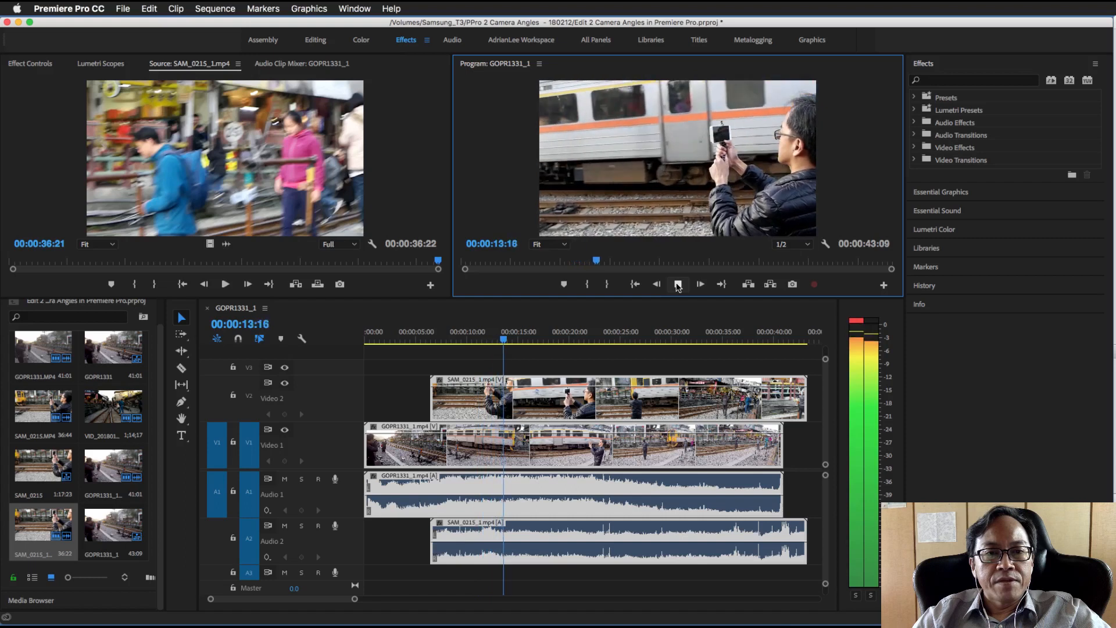
click(678, 285)
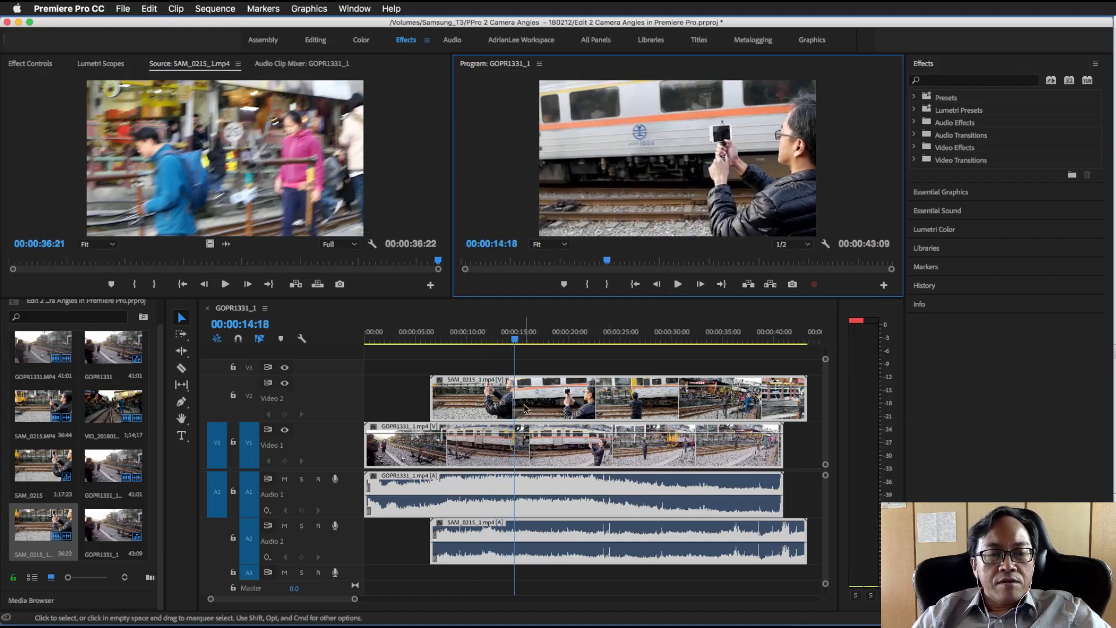
Compare the GOPR1331_1.mp4 and SAM_0215_1.mp4 layers by selecting each in turn, and scrub the footage around 00:00:35:21 before returning to the start
click(414, 415)
click(568, 418)
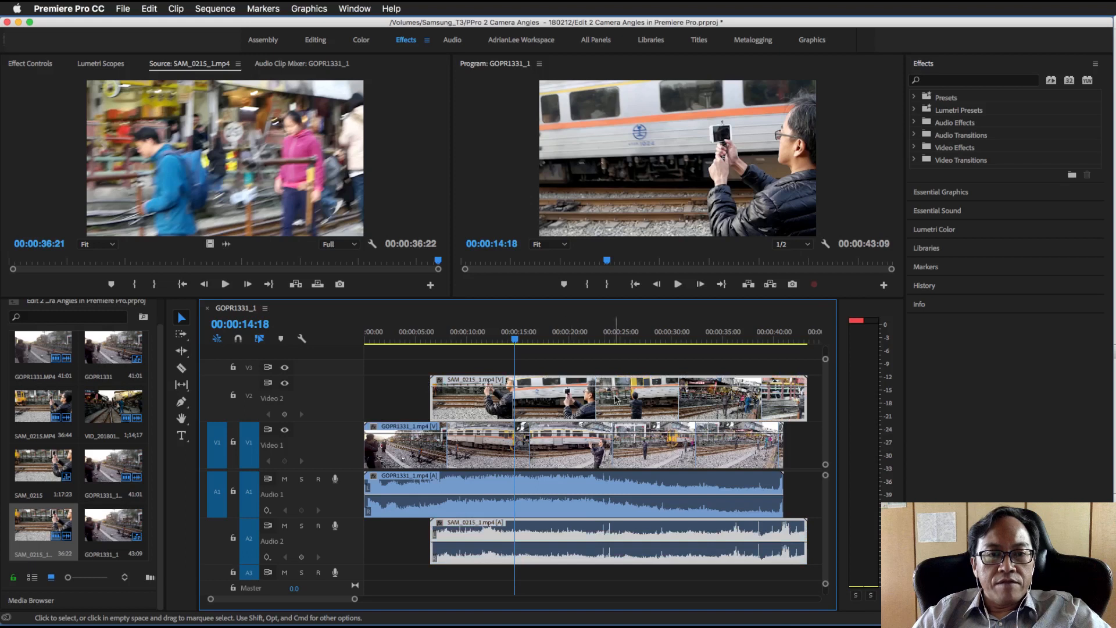
click(564, 457)
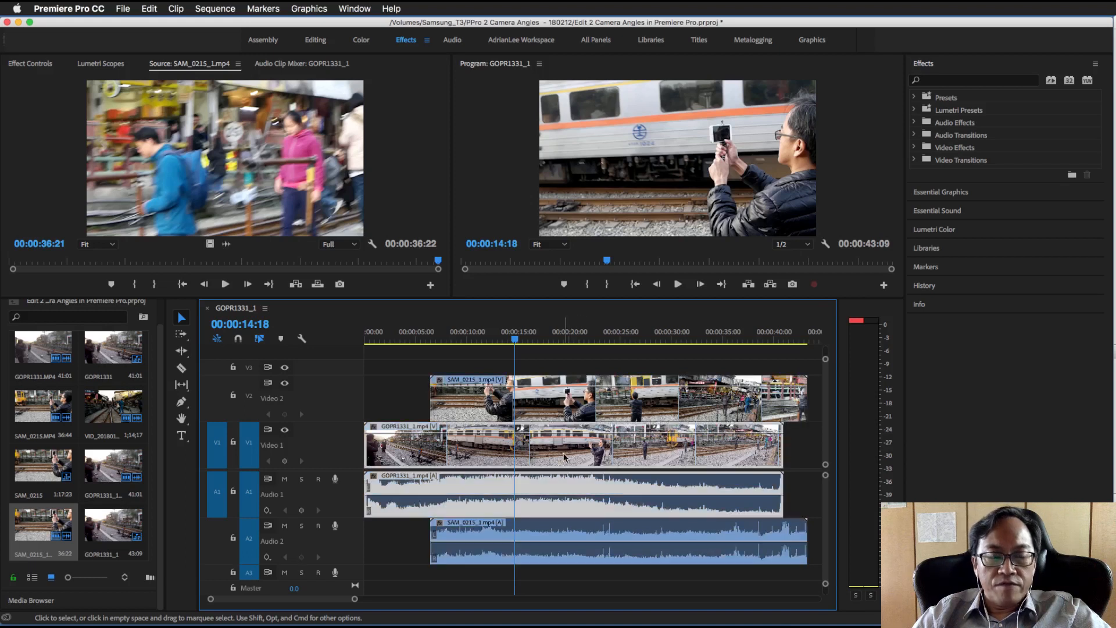
click(512, 398)
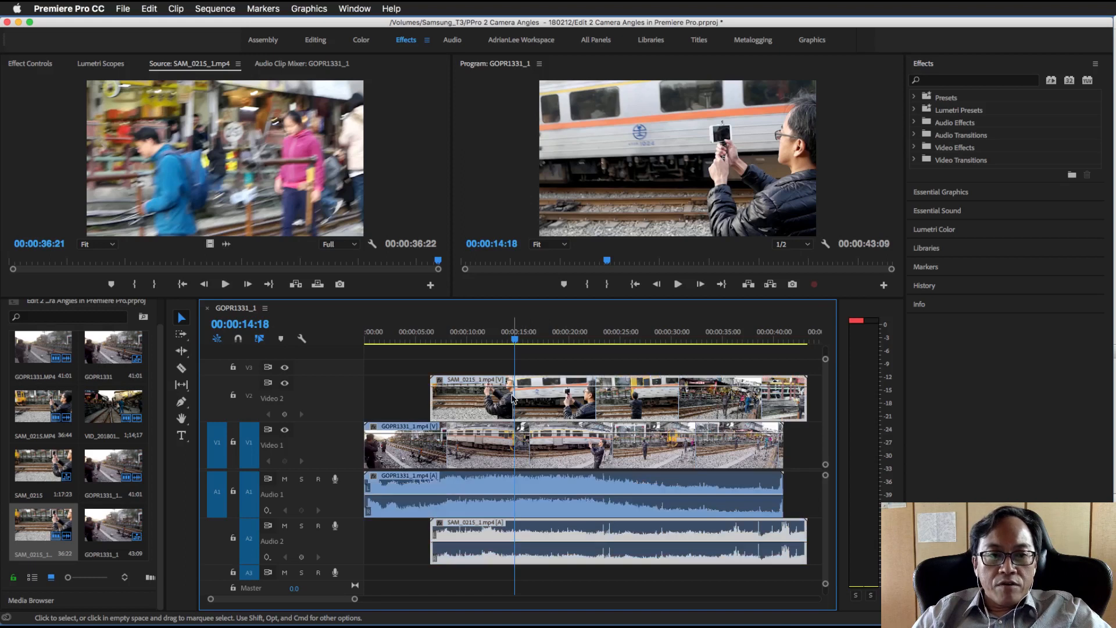
click(516, 459)
drag(516, 340, 747, 340)
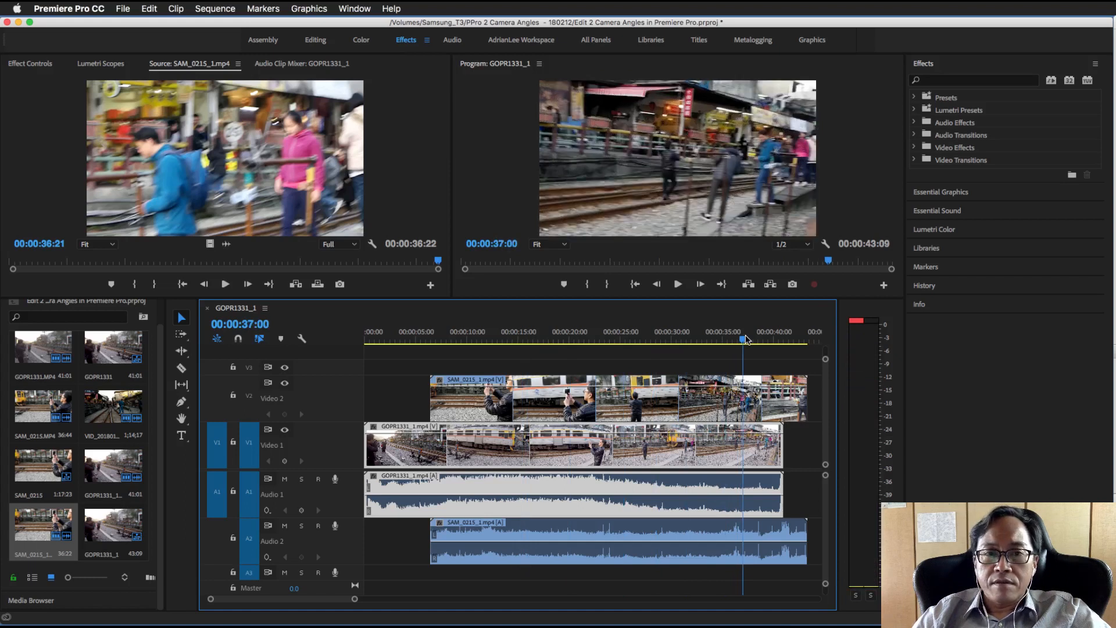
drag(747, 342, 731, 341)
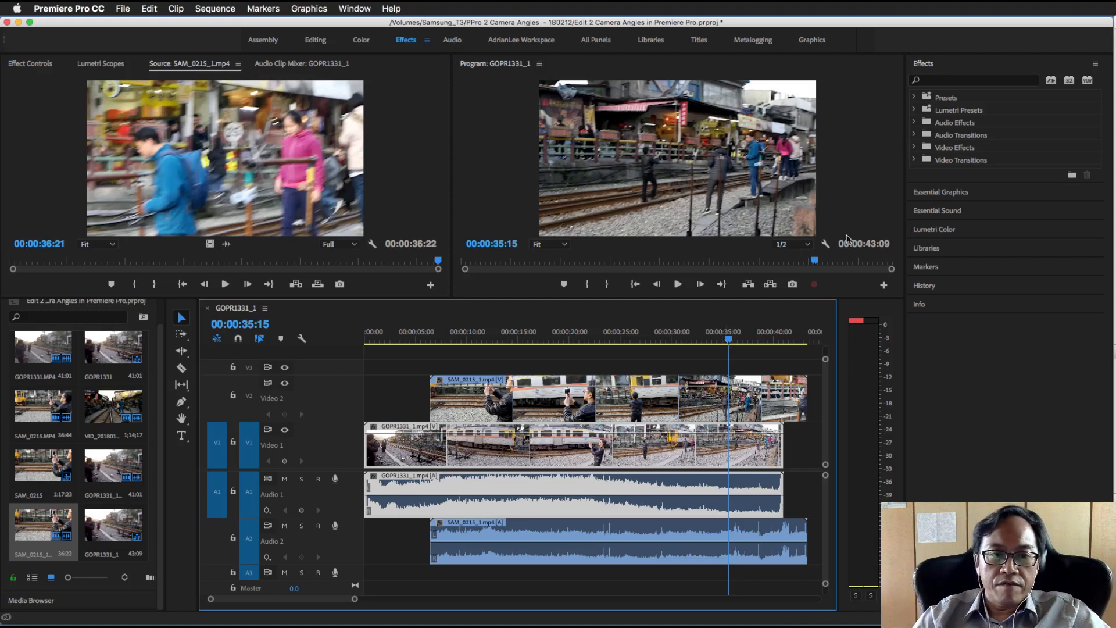
click(732, 340)
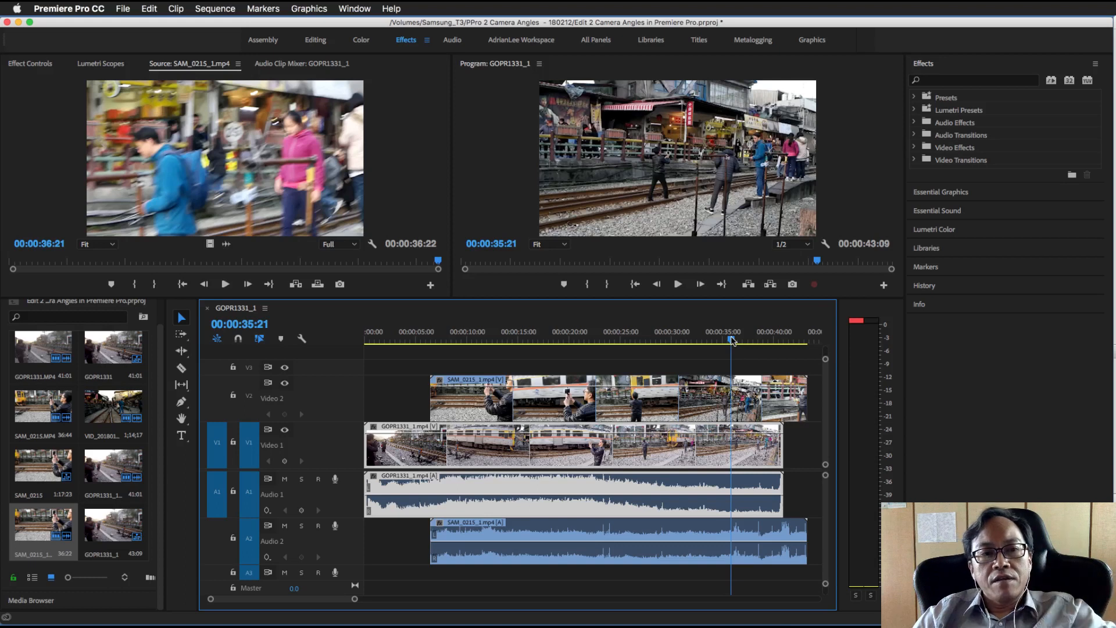
drag(733, 341, 358, 332)
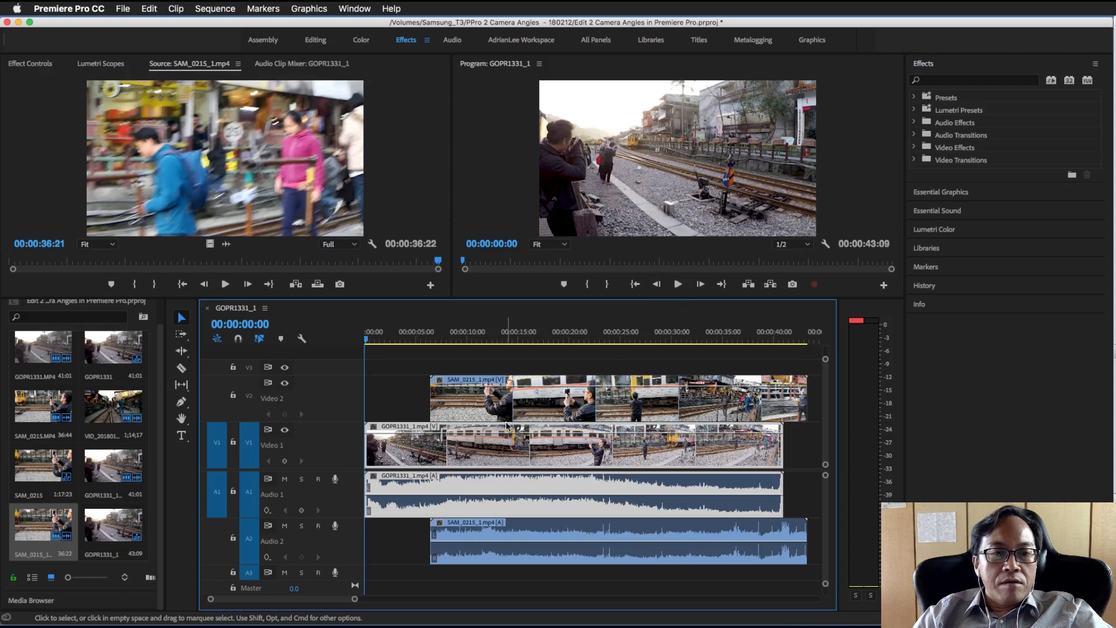
Load GOPR1331_1.mp4 from the timeline into the Source monitor, select SAM_0215_1.mp4, and turn on timeline snapping
double_click(503, 511)
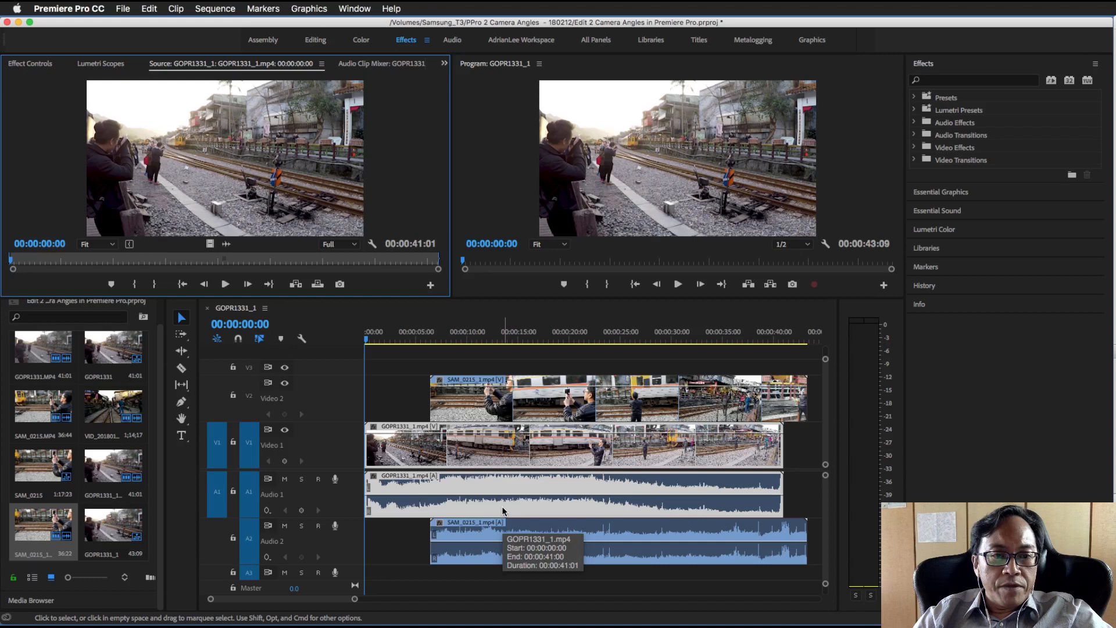
click(504, 534)
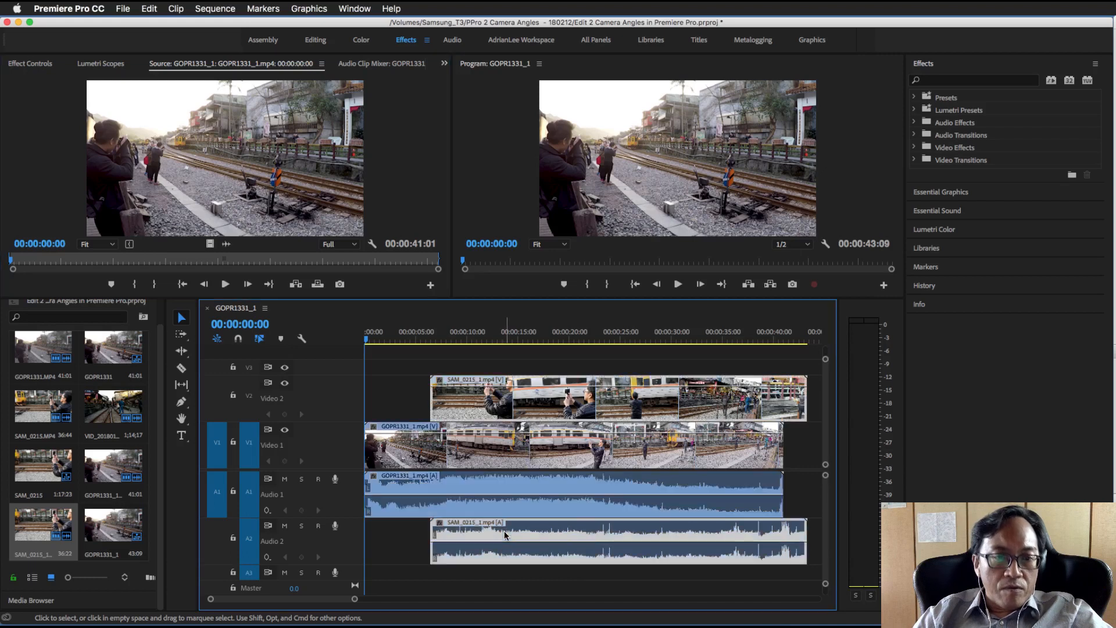
click(238, 339)
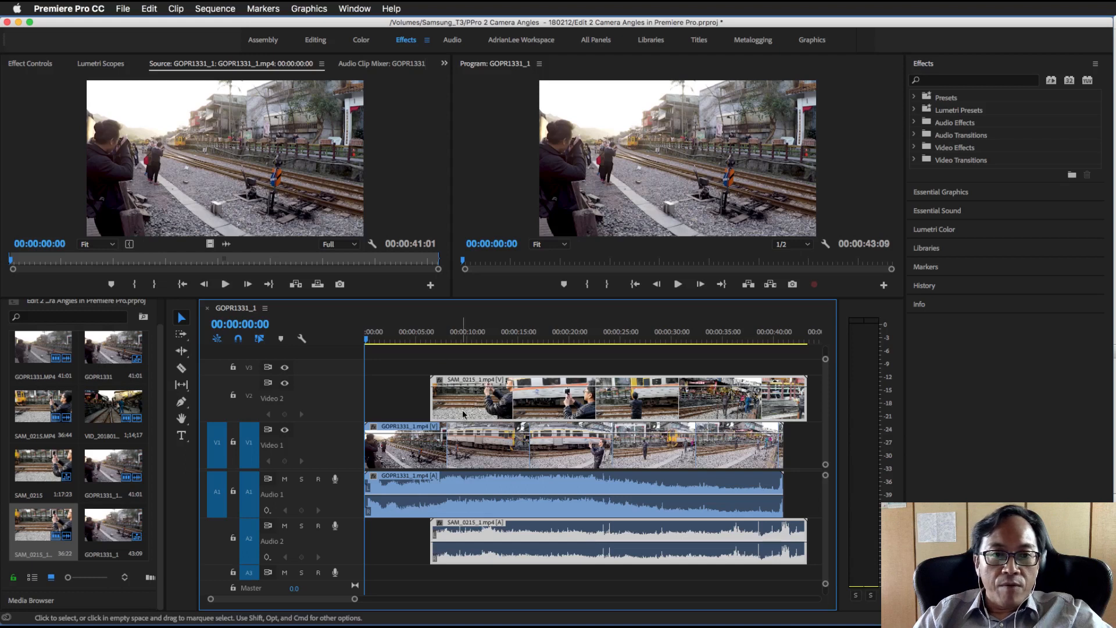
Play the sequence from the start to 00:00:07:08 and trim the beginning of SAM_0215_1.mp4 on Video 2 to about 00:00:16:00
click(678, 284)
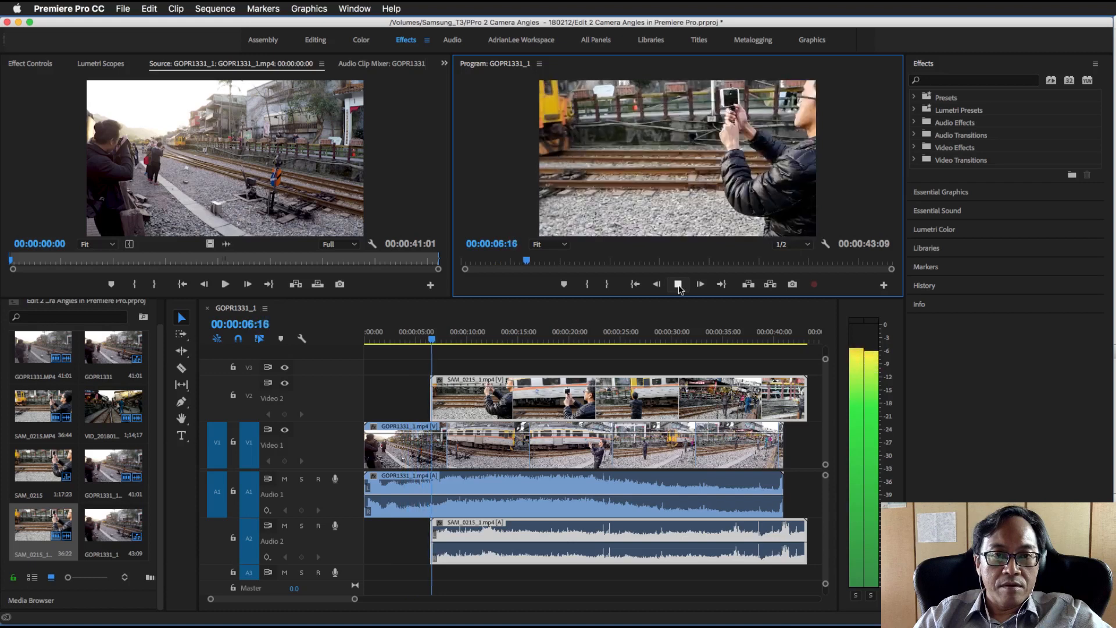
click(679, 287)
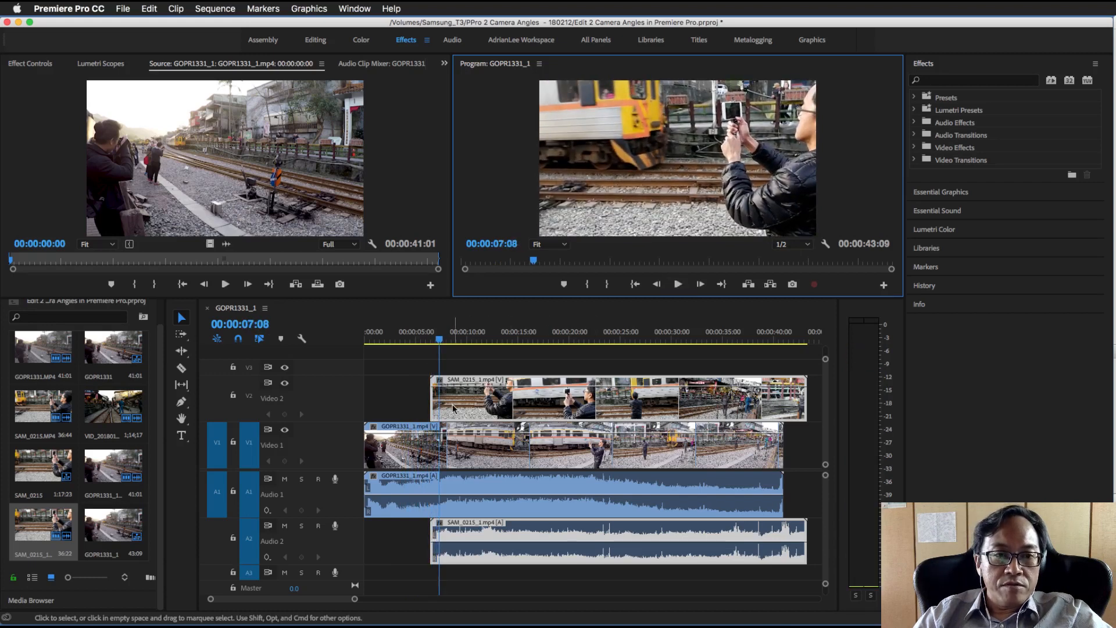
drag(435, 401, 528, 403)
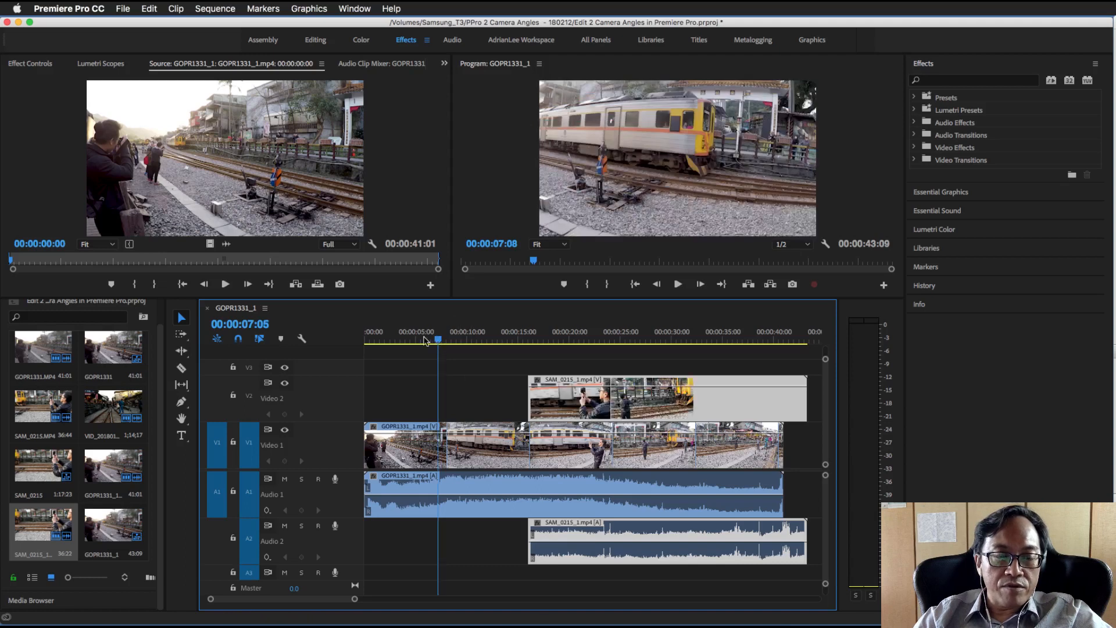
Play GOPR1331_1.mp4 from 00:00:04:23 to choose a cut point, and extend the start of SAM_0215_1.mp4 back to 00:00:12:12
click(424, 340)
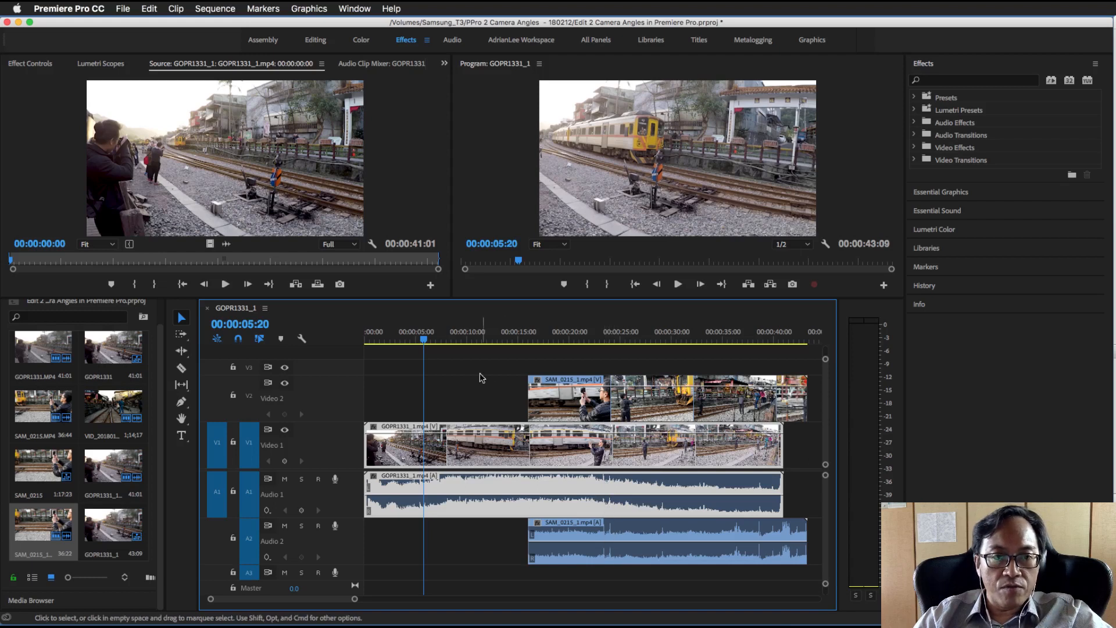
click(414, 336)
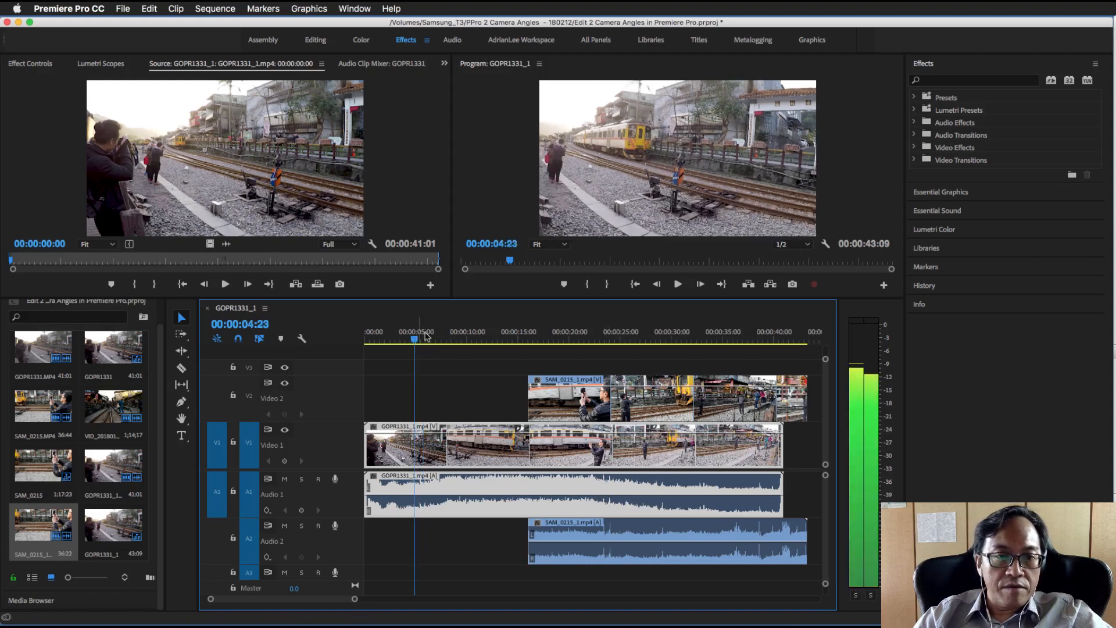
click(676, 285)
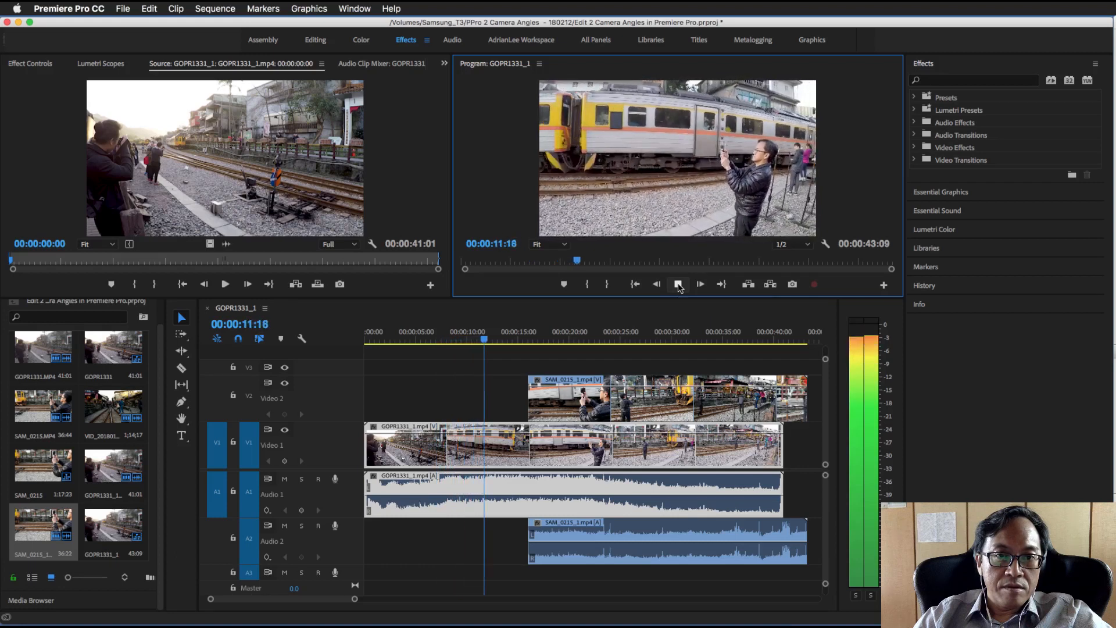
click(678, 285)
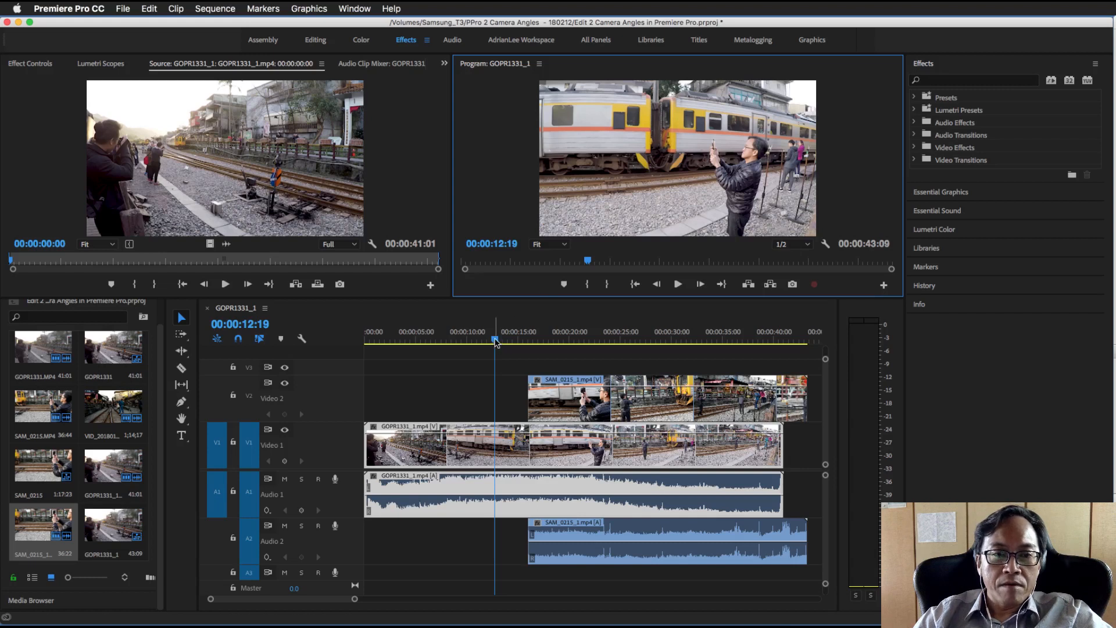
mouse_move(495, 342)
mouse_down()
mouse_move(476, 341)
mouse_move(492, 340)
mouse_up()
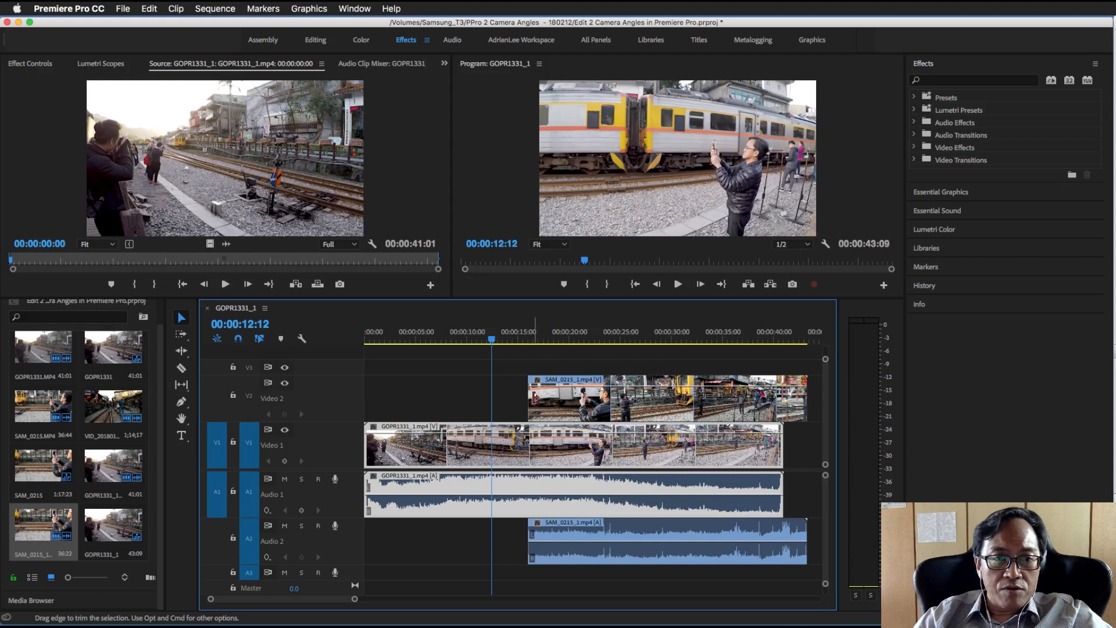
drag(535, 398, 503, 396)
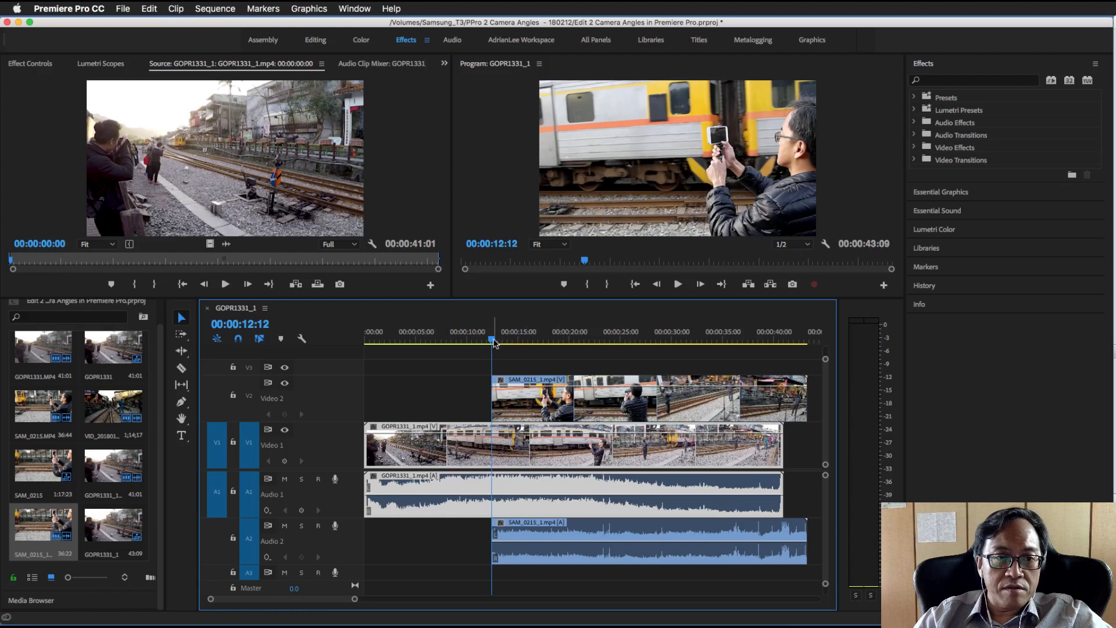
Play from 00:00:08:04 to 00:00:17:11 to review the switch from GOPR1331_1.mp4 to SAM_0215_1.mp4
drag(493, 341, 450, 344)
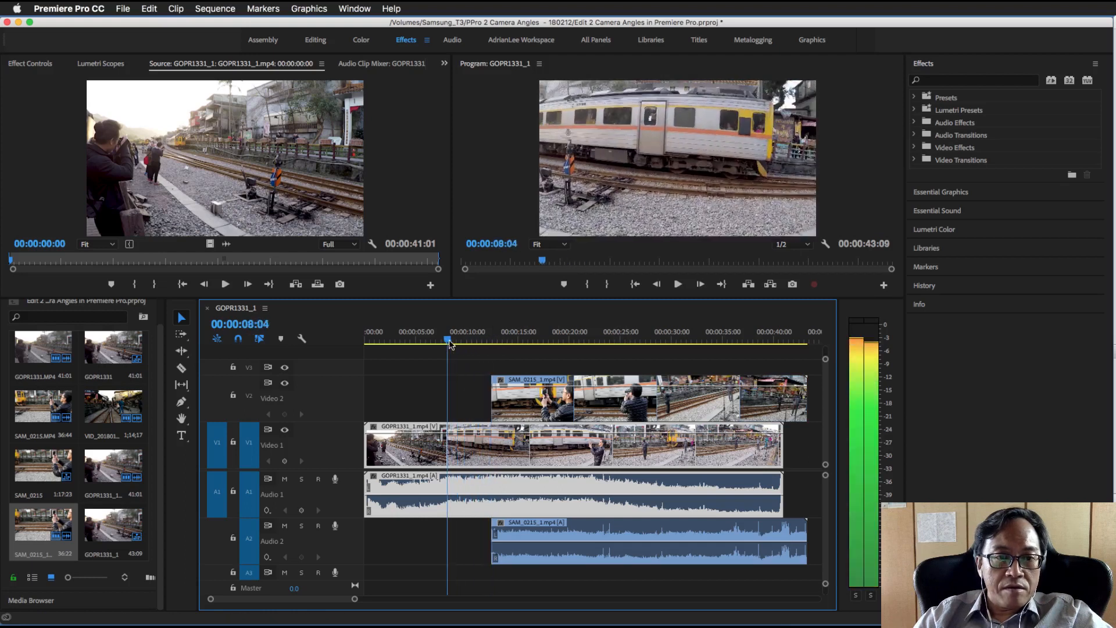
click(678, 285)
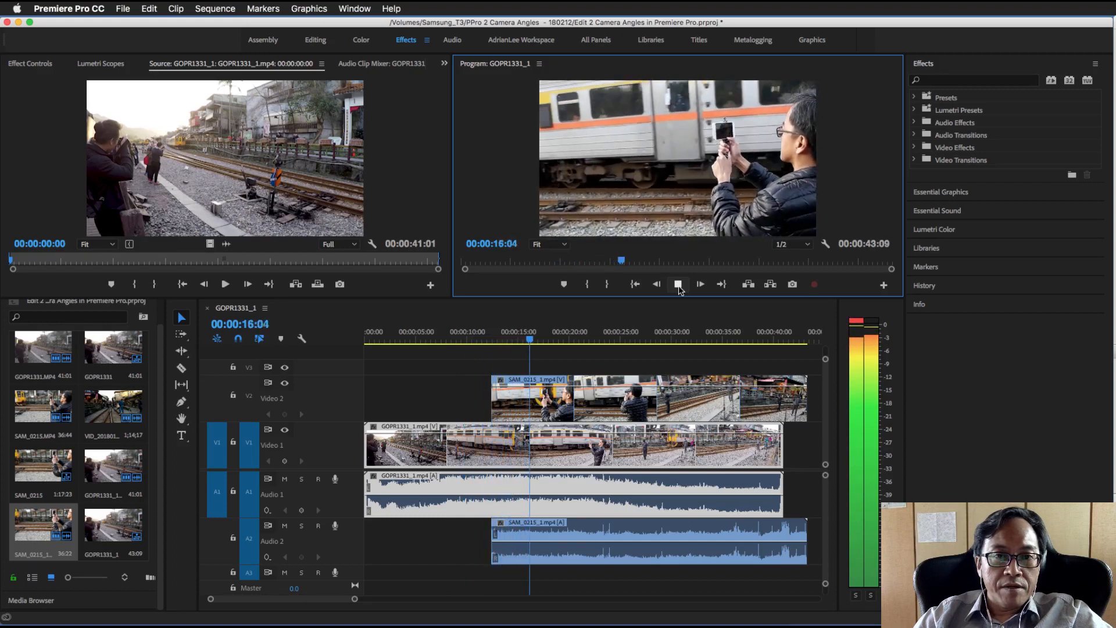
click(679, 287)
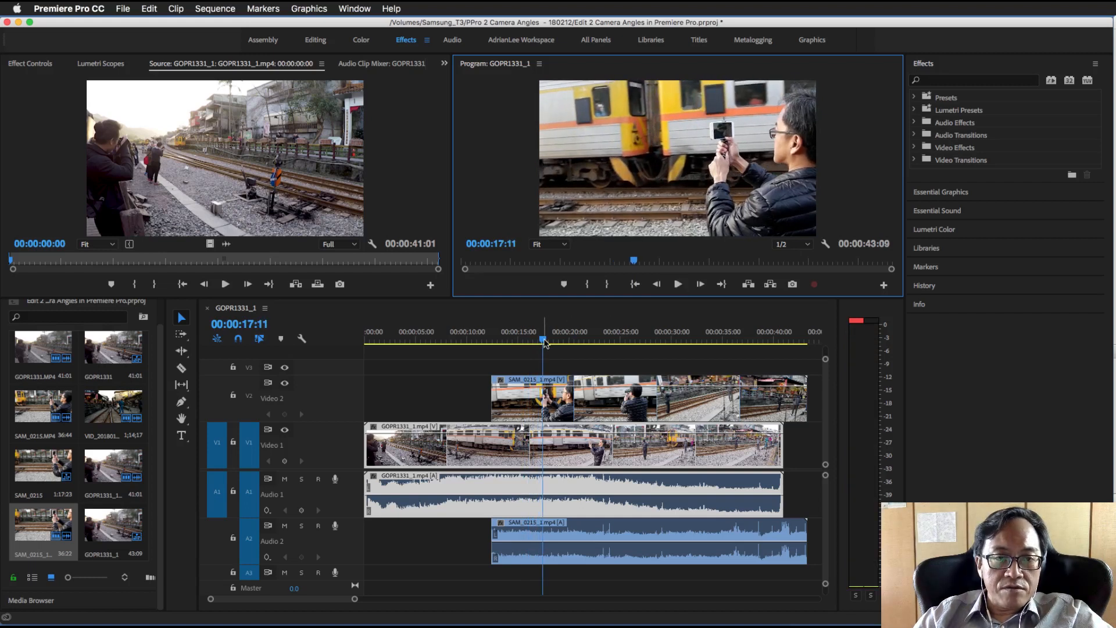
Replay from the cut at 00:00:12:12 to 00:00:17:13, split SAM_0215_1.mp4 there with the Razor tool, and return to the Selection tool
drag(544, 343, 490, 343)
click(677, 284)
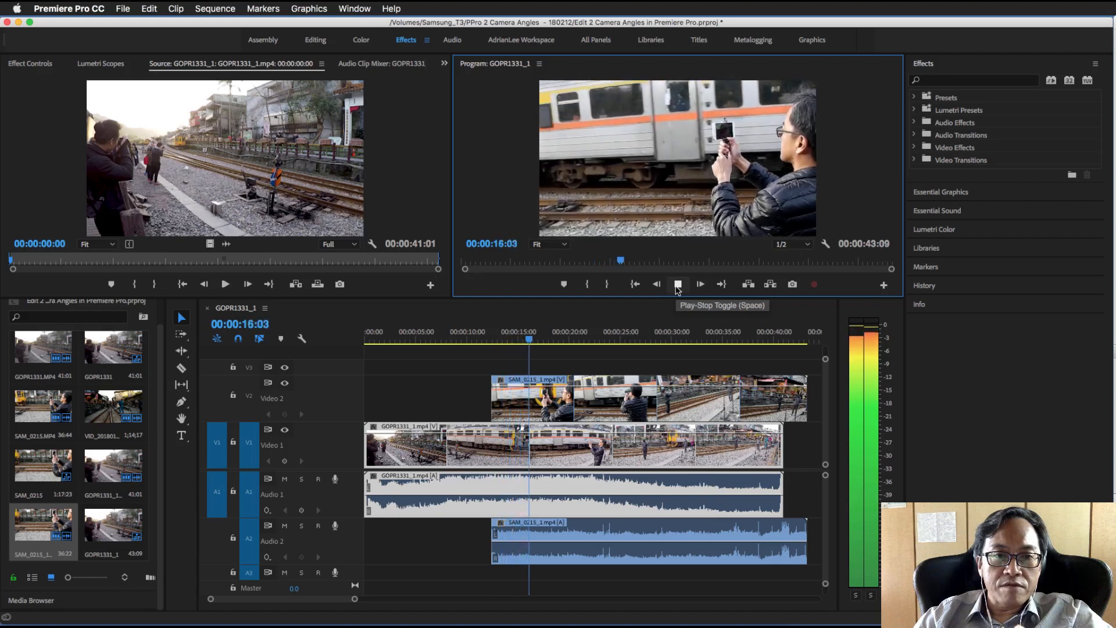
click(678, 284)
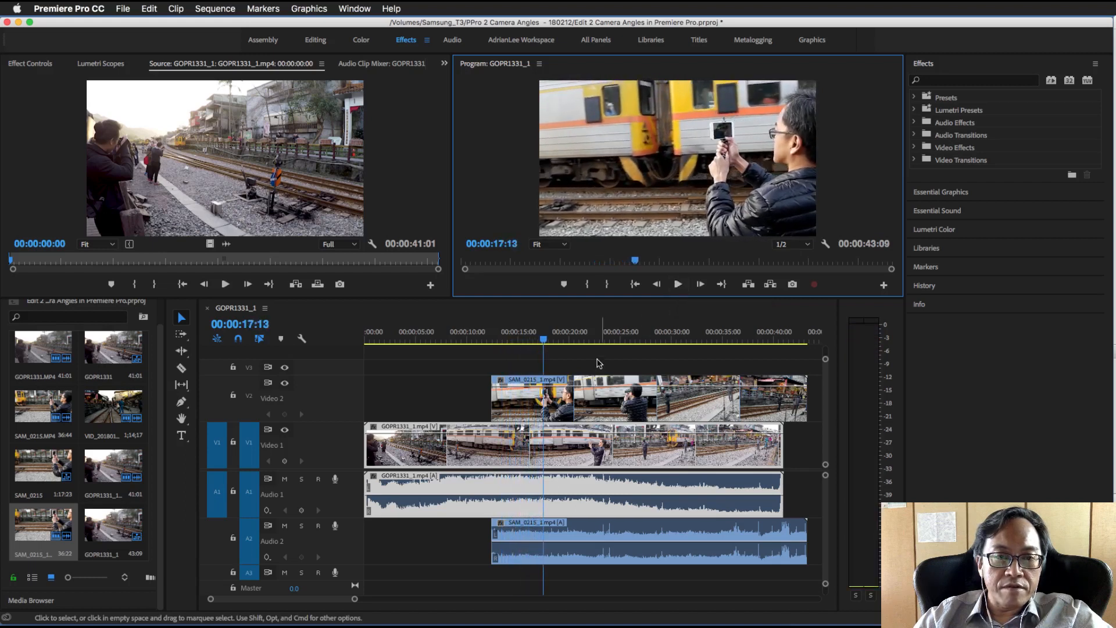
click(548, 406)
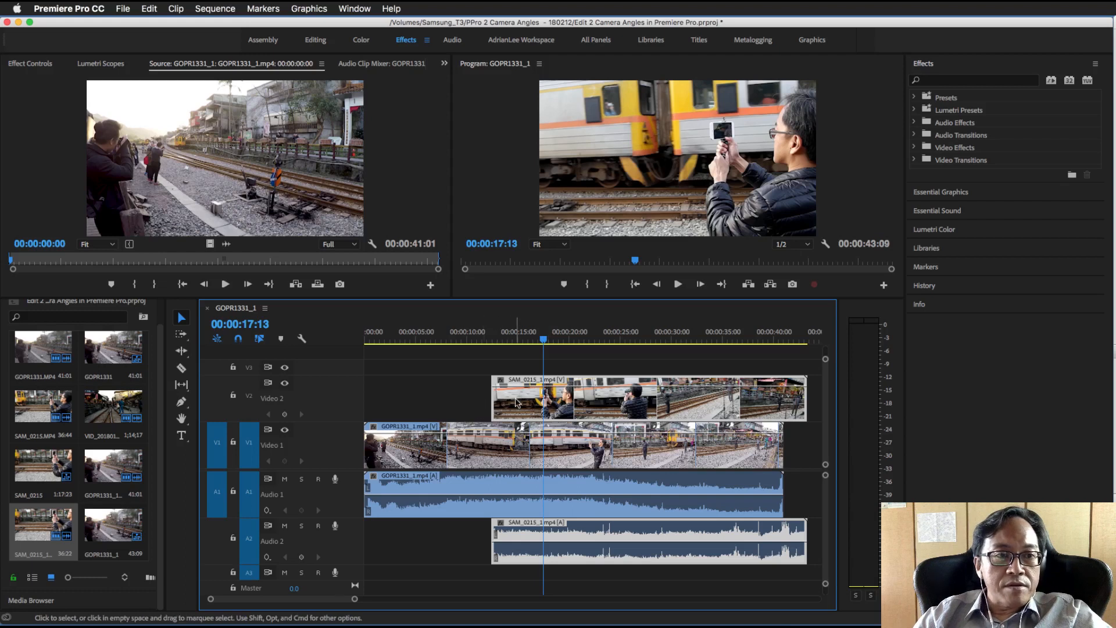
click(184, 370)
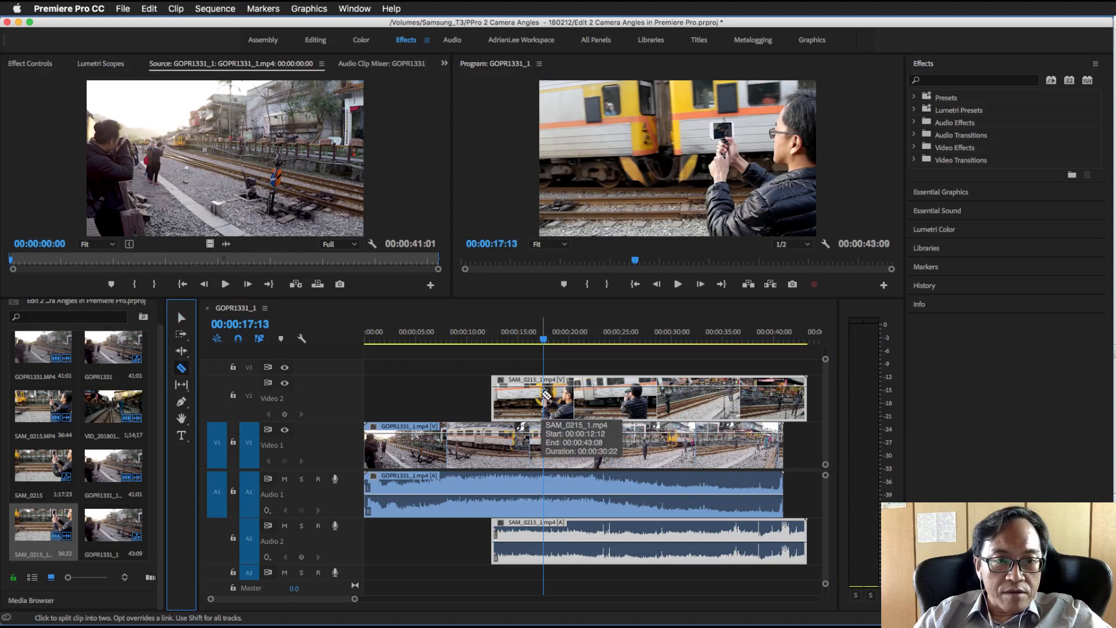
click(546, 396)
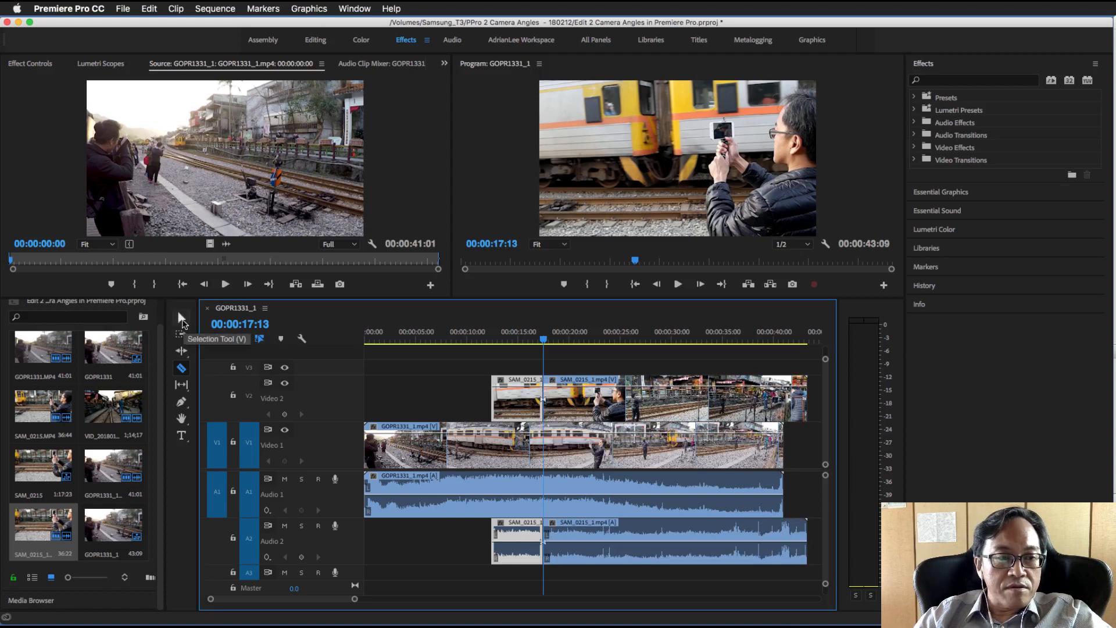
click(182, 319)
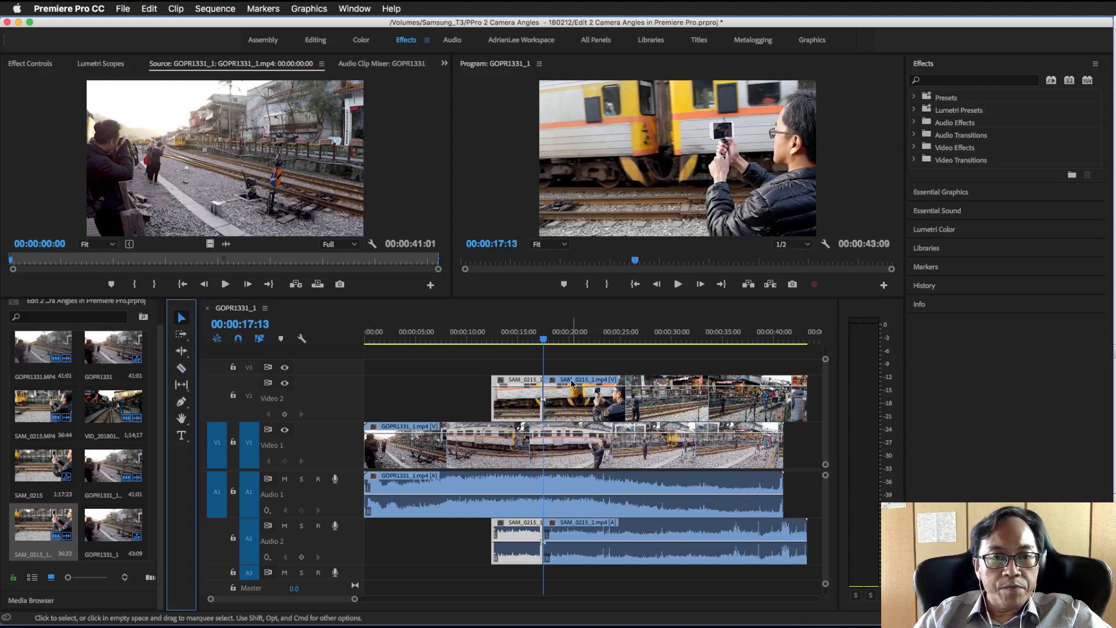
Trim the start of the second SAM_0215_1.mp4 piece to 00:00:29:02 and play the sequence from 00:00:08:18 to 00:00:23:21
drag(549, 393, 663, 395)
click(509, 332)
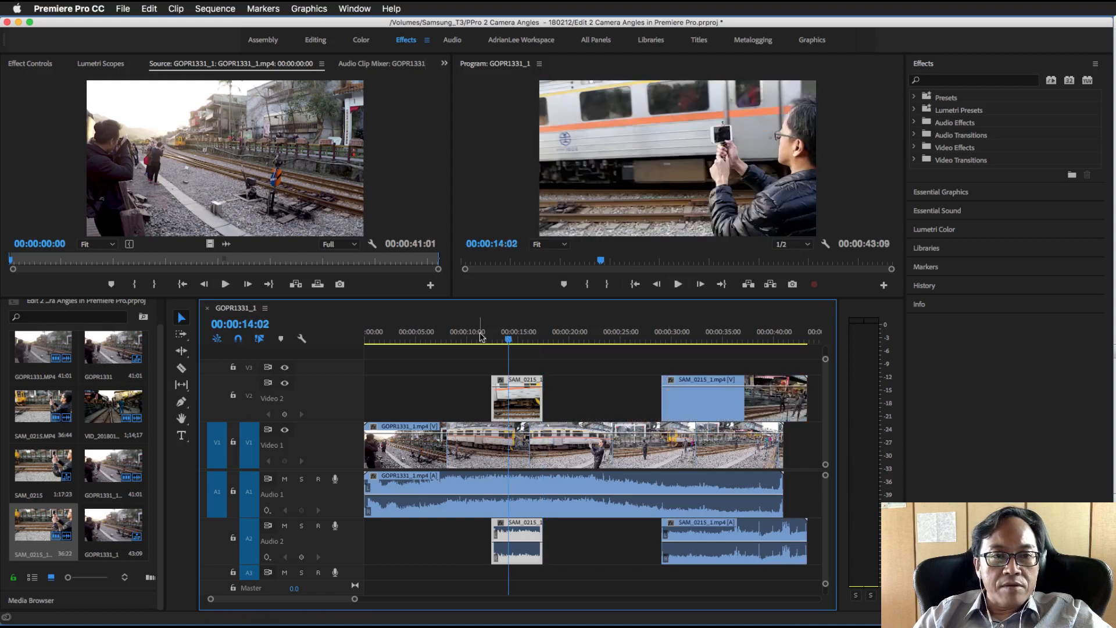
click(455, 340)
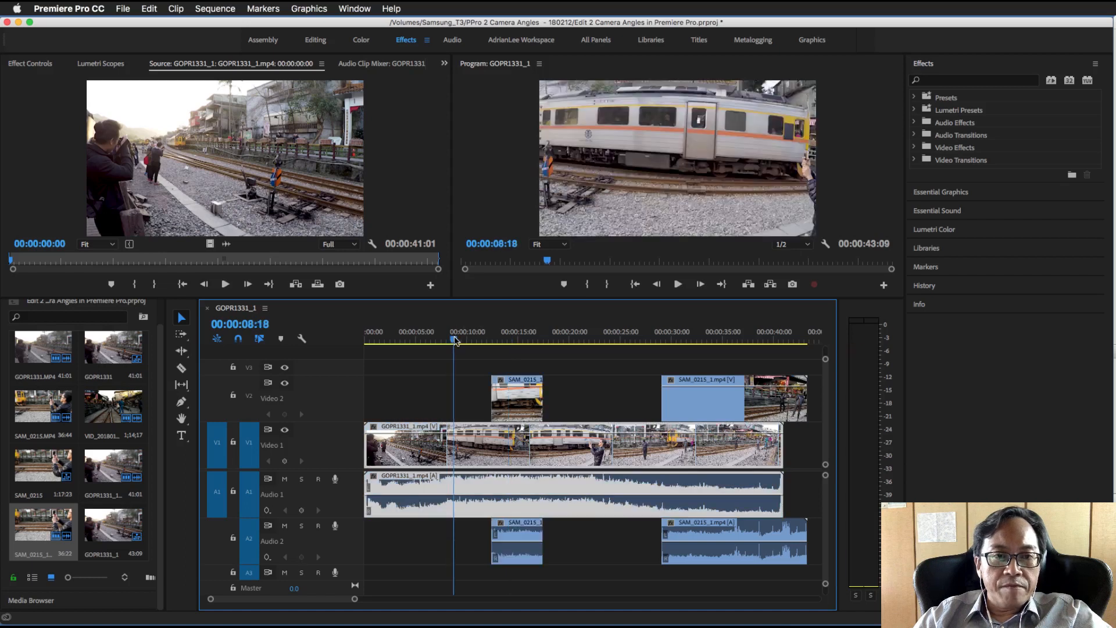
click(679, 285)
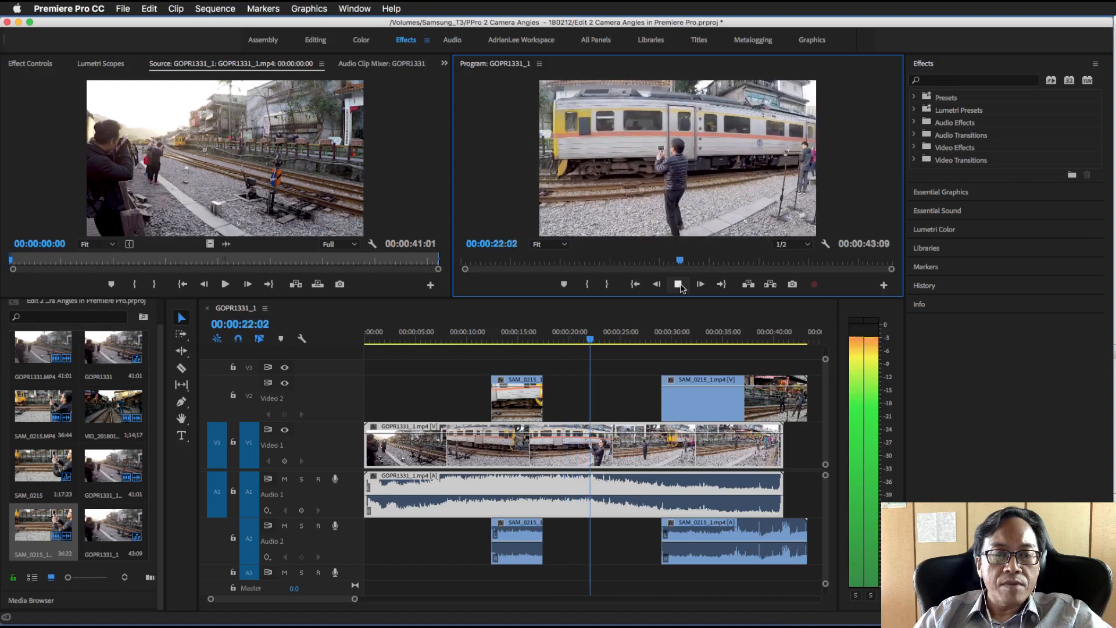
click(679, 284)
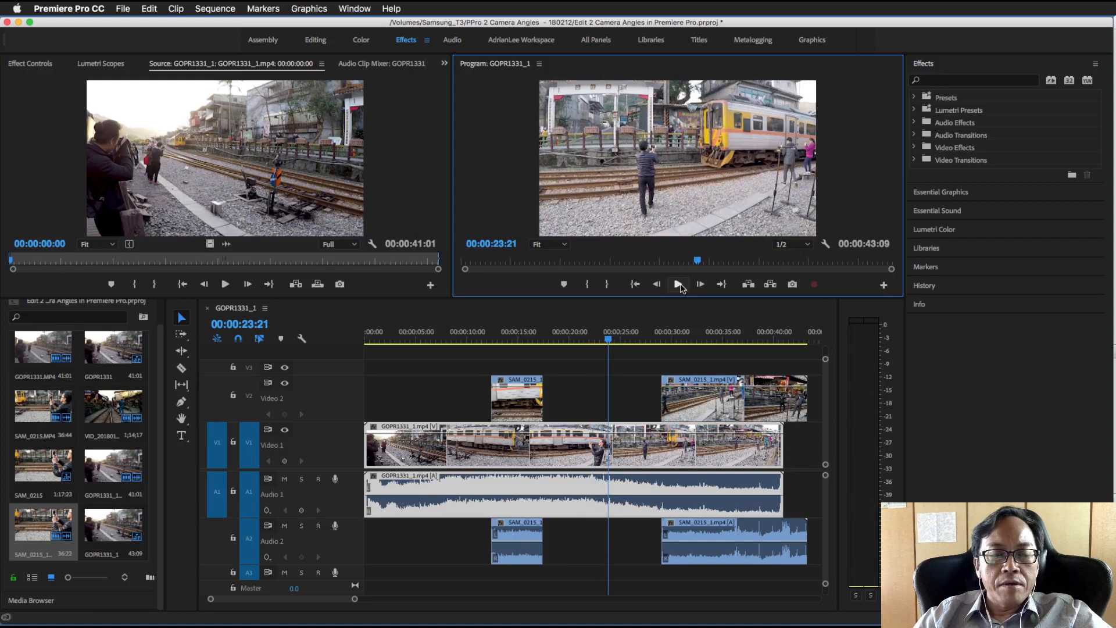
Review GOPR1331_1.mp4 from 00:00:17:24 for a cut point and extend the start of the second SAM_0215_1.mp4 piece back to 00:00:22:17
drag(608, 339, 551, 343)
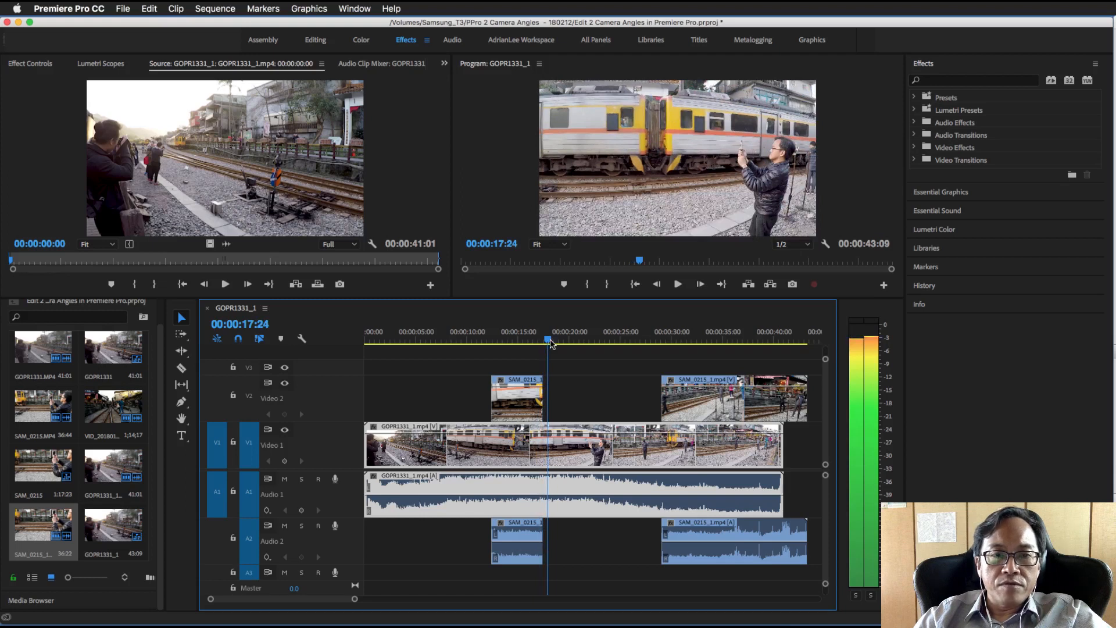
drag(550, 343, 601, 346)
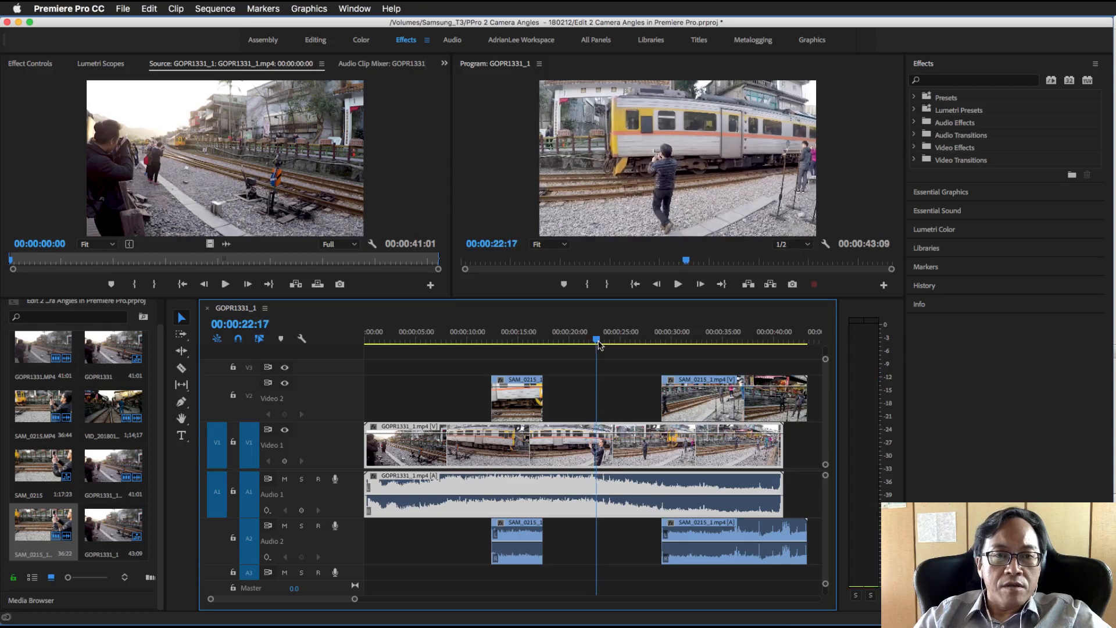
click(668, 397)
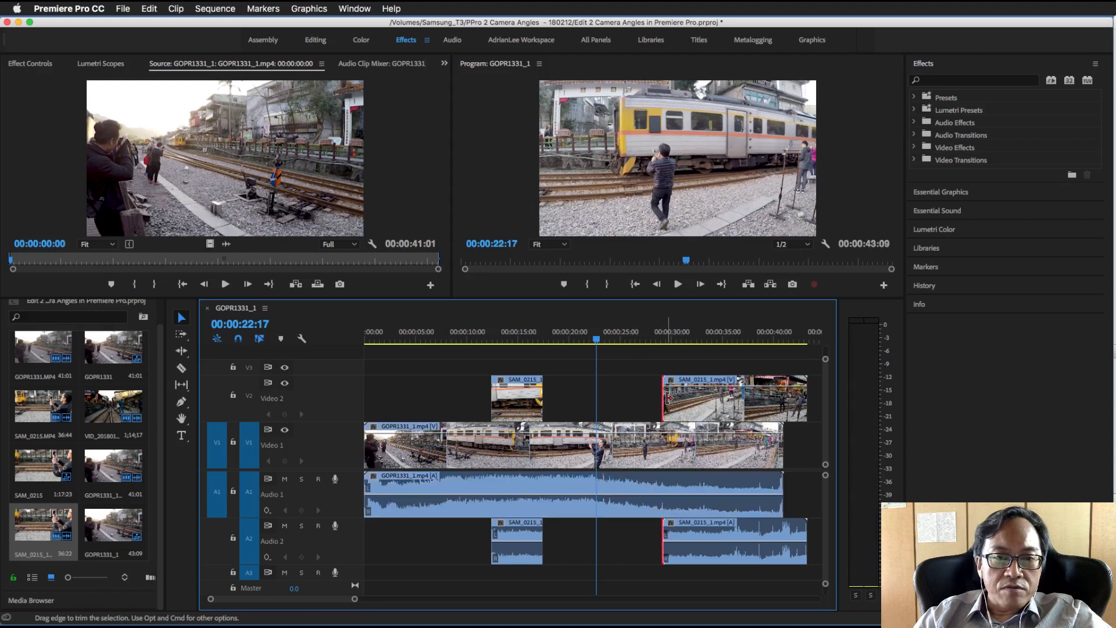
drag(668, 397, 598, 394)
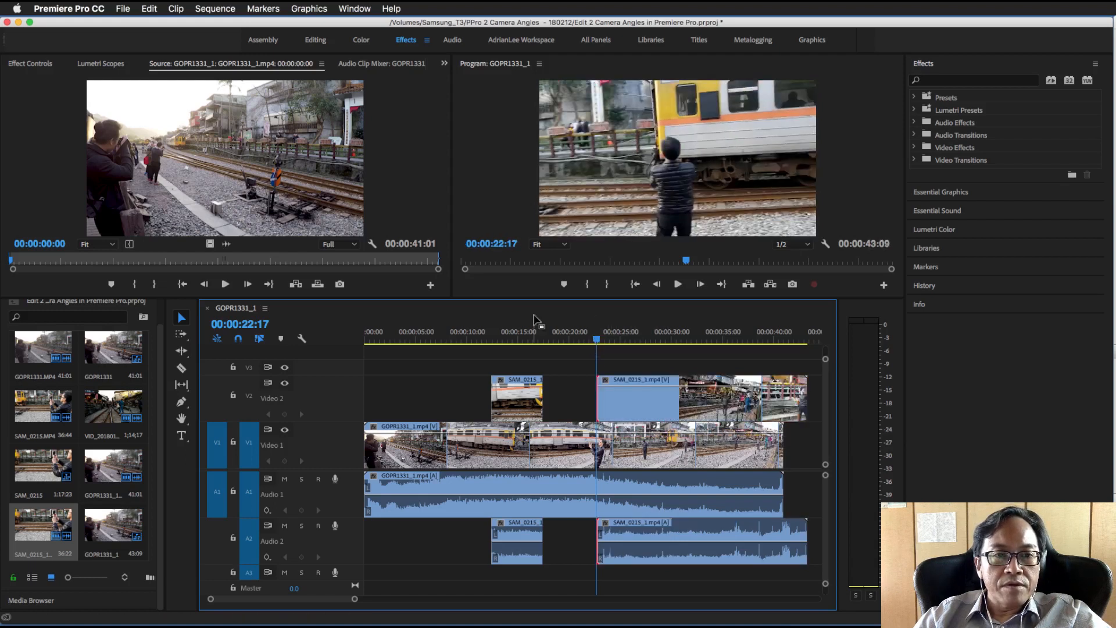
Play from the cut at 00:00:22:17 and extend the start of the second SAM_0215_1.mp4 piece back to about 00:00:21:00
click(678, 285)
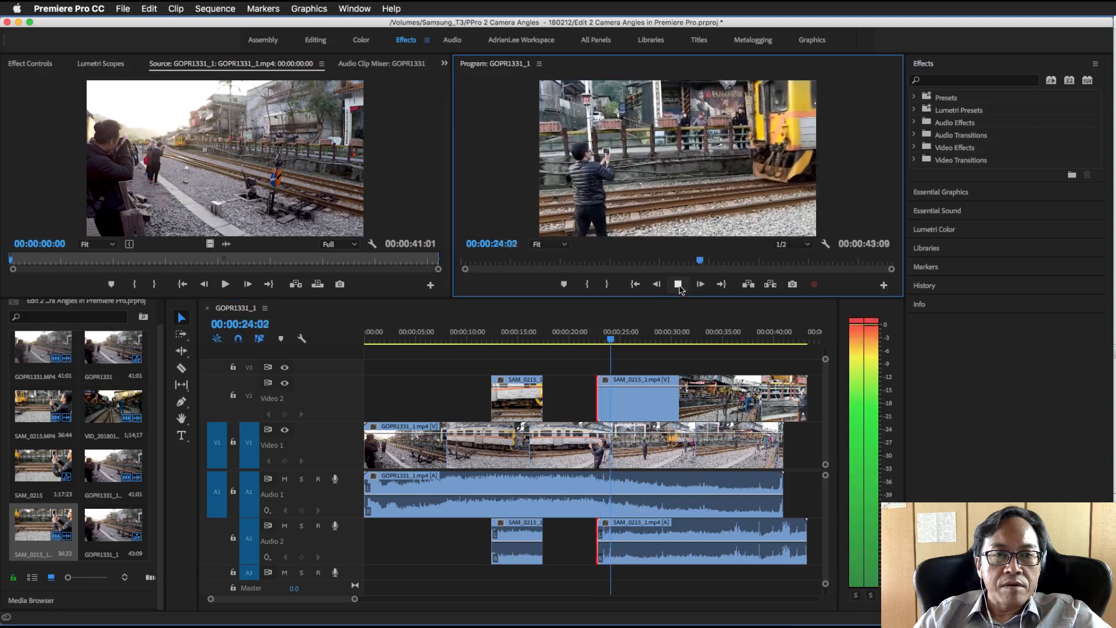
click(678, 284)
drag(569, 333, 583, 339)
drag(601, 405, 581, 405)
Play from 00:00:18:15 to 00:00:25:15 to review the switch to the second SAM_0215_1.mp4 piece
click(555, 336)
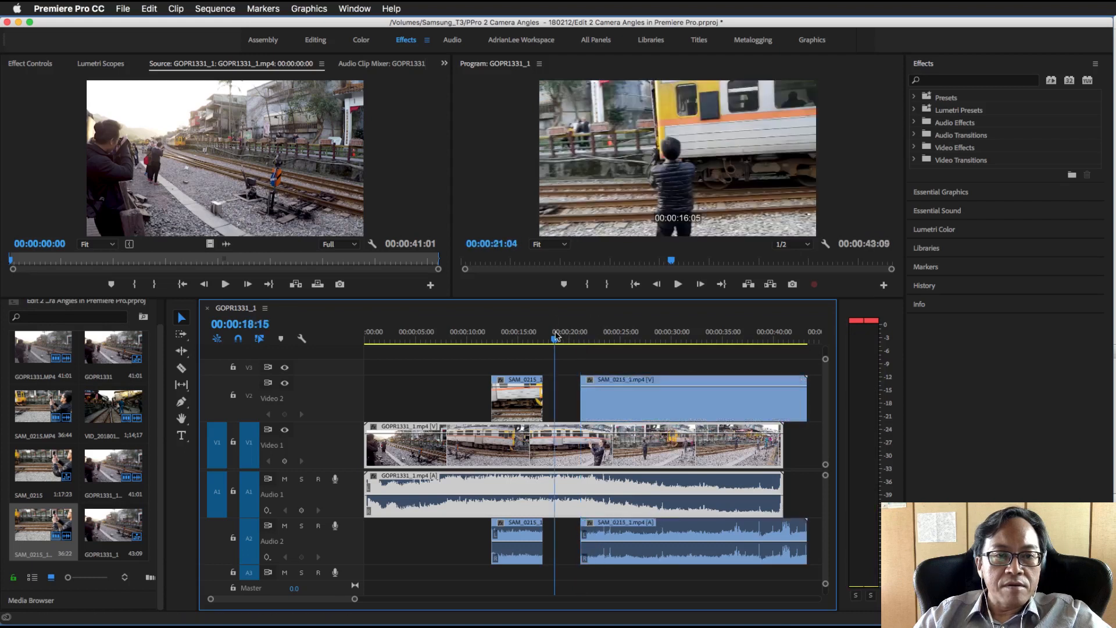
click(686, 284)
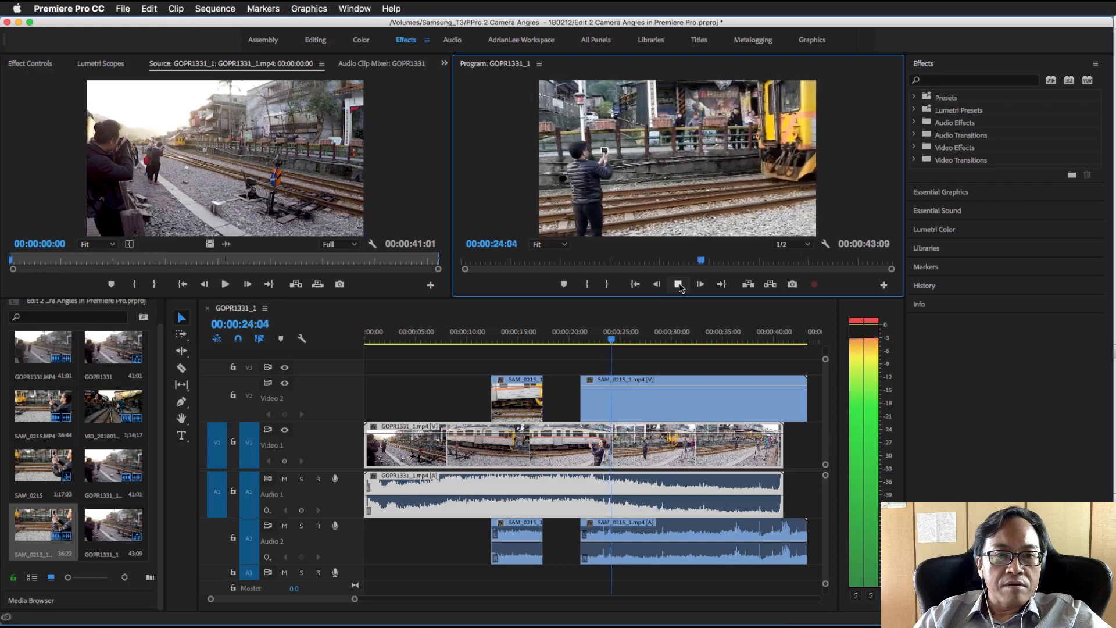
click(678, 285)
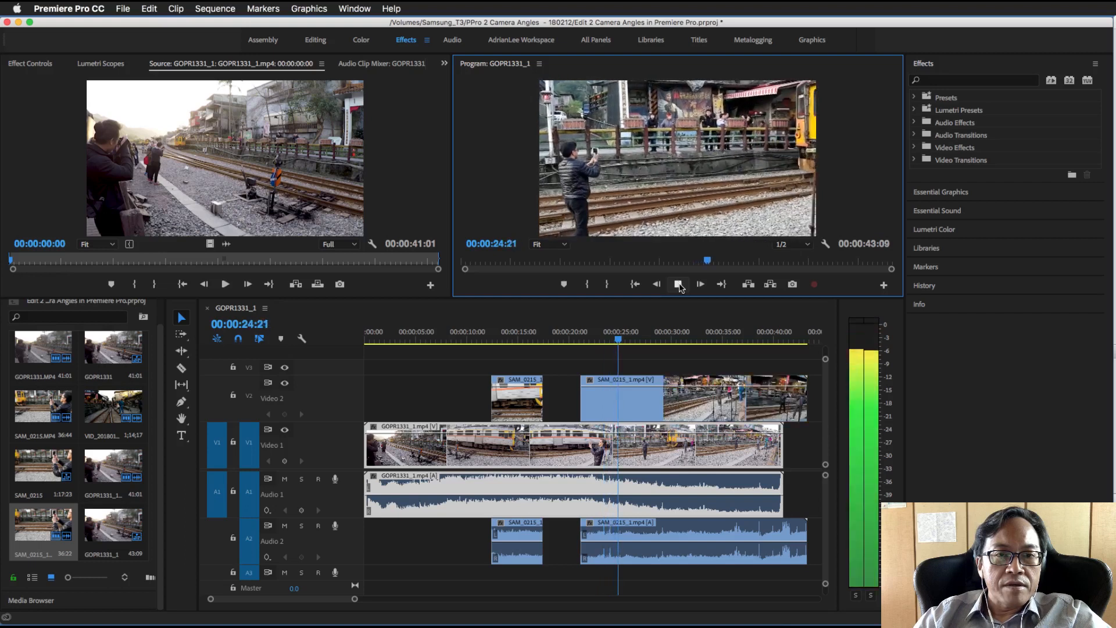
click(678, 284)
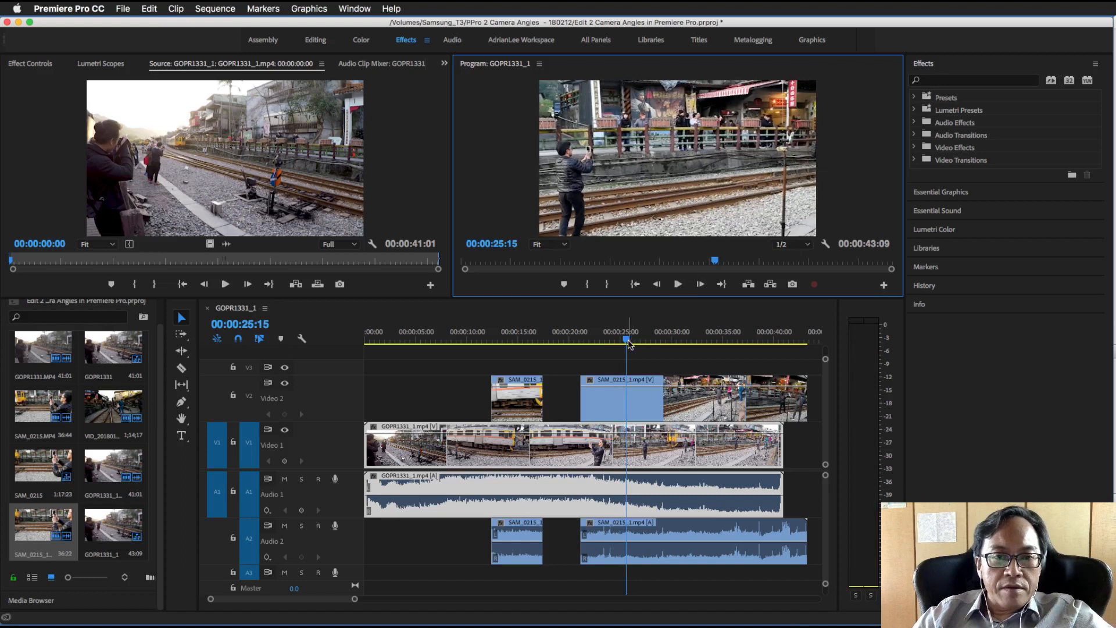
Split the second SAM_0215_1.mp4 piece at 00:00:24:14 with the Razor tool and return to the Selection tool
drag(628, 343, 616, 343)
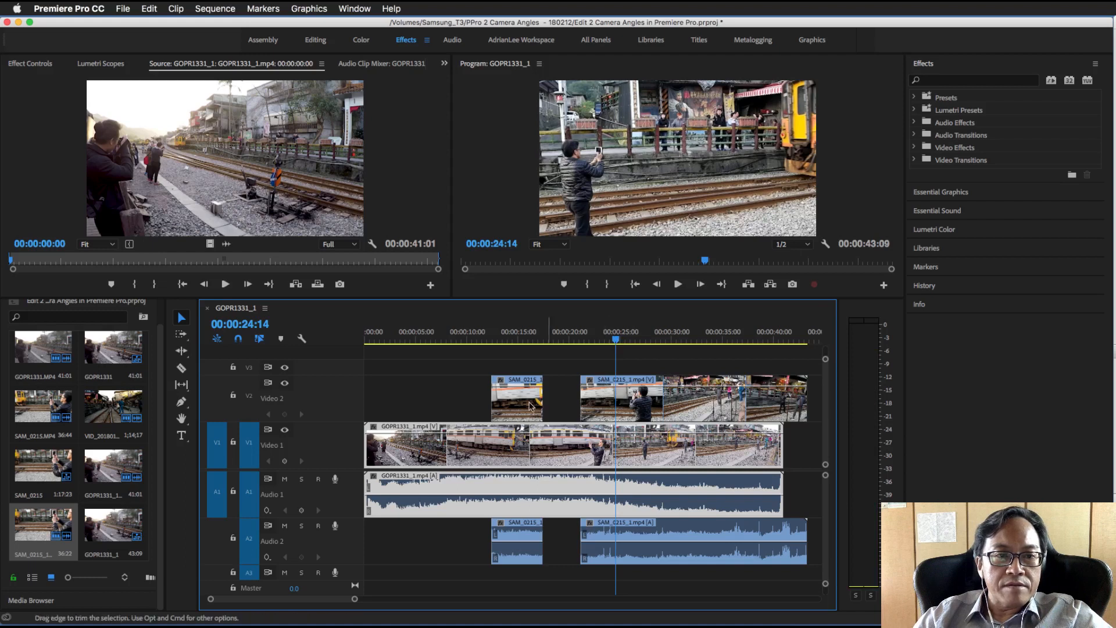
click(183, 370)
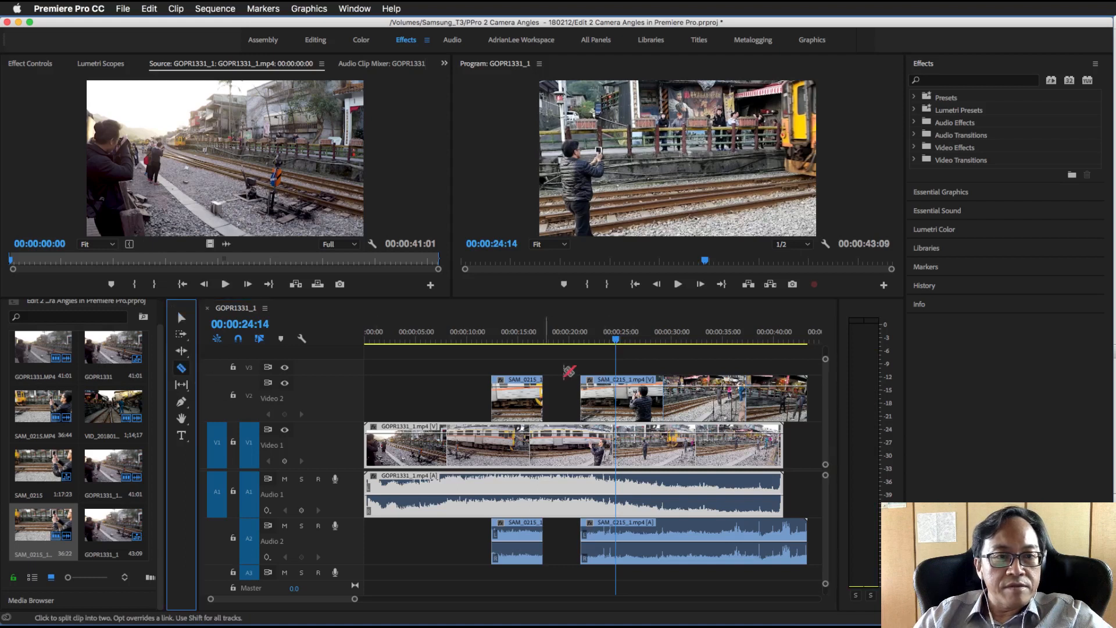
click(615, 401)
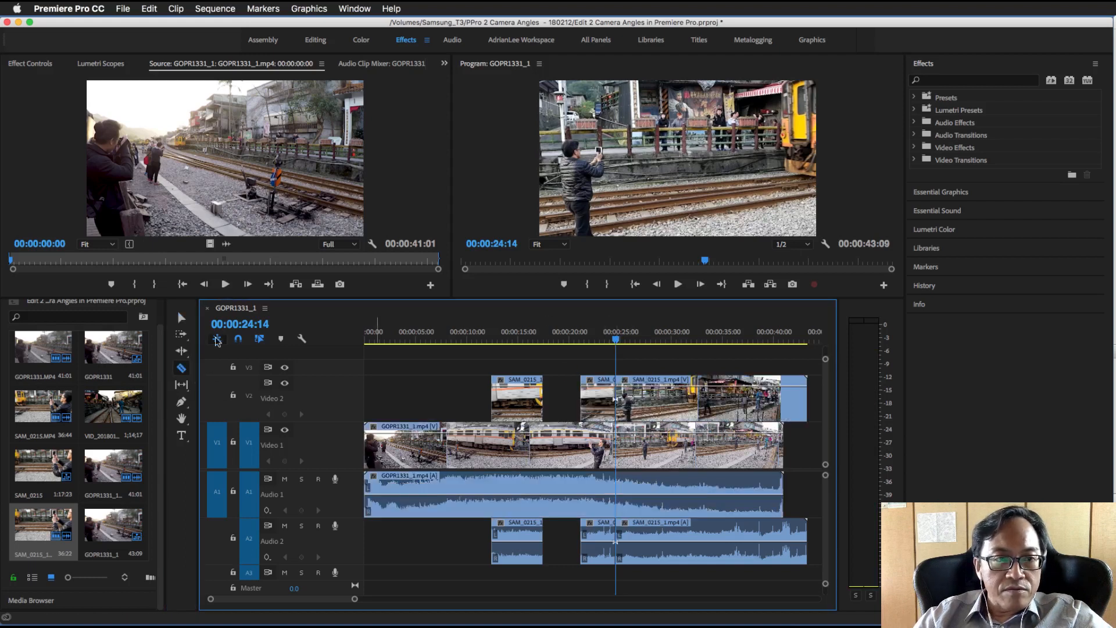
click(185, 321)
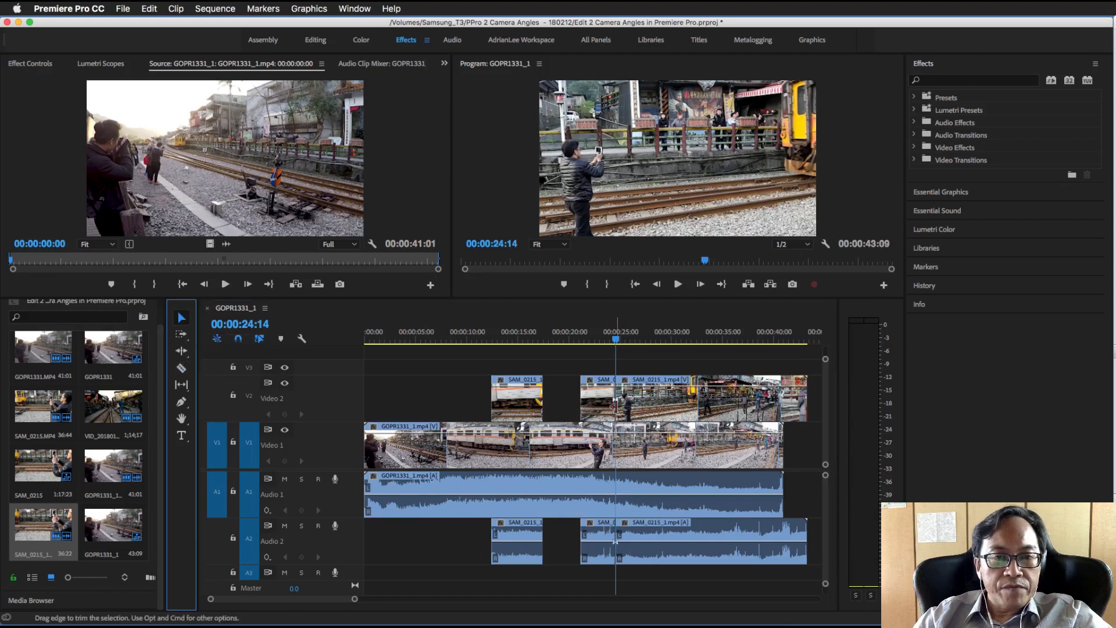
Trim the start of the last SAM_0215_1.mp4 piece to 00:00:31:10 and play the sequence from 00:00:19:05 to 00:00:35:02
drag(616, 400, 686, 400)
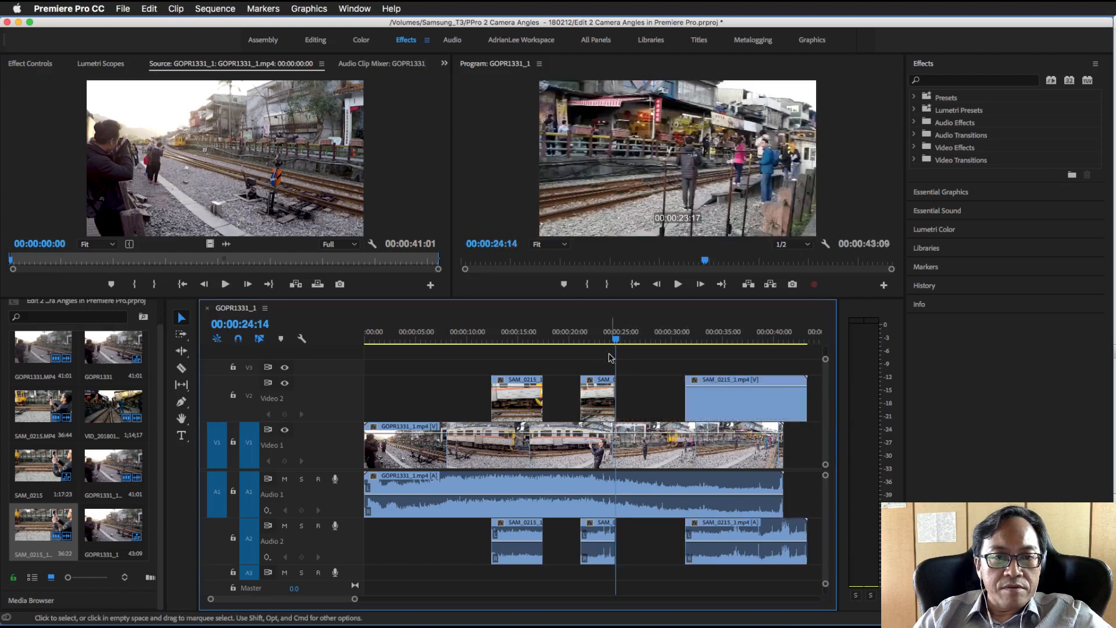
click(569, 337)
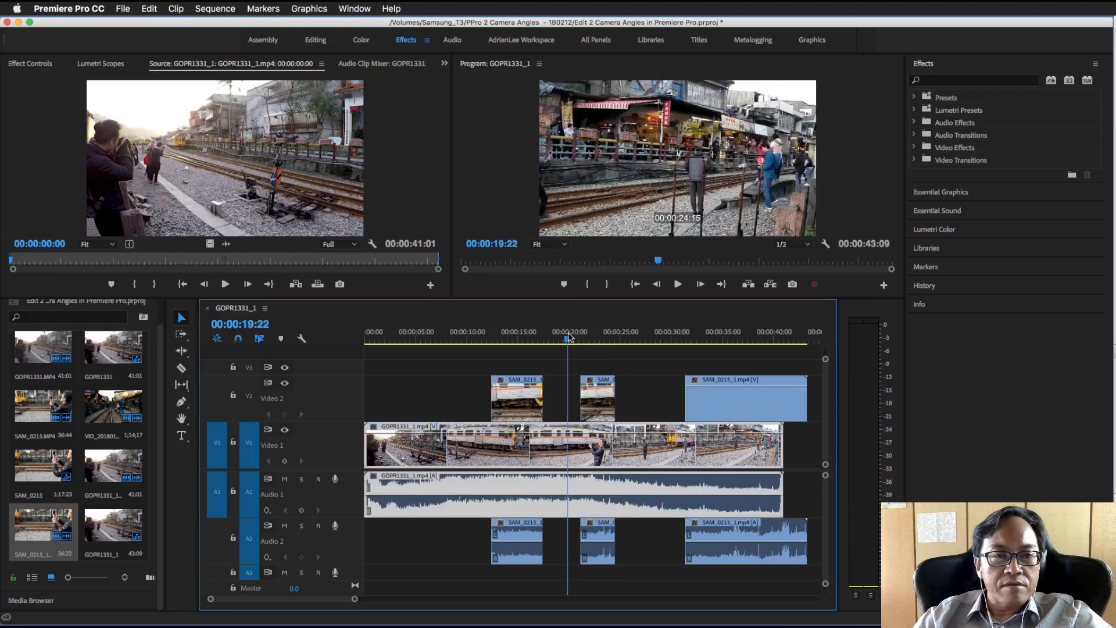
drag(570, 342, 561, 342)
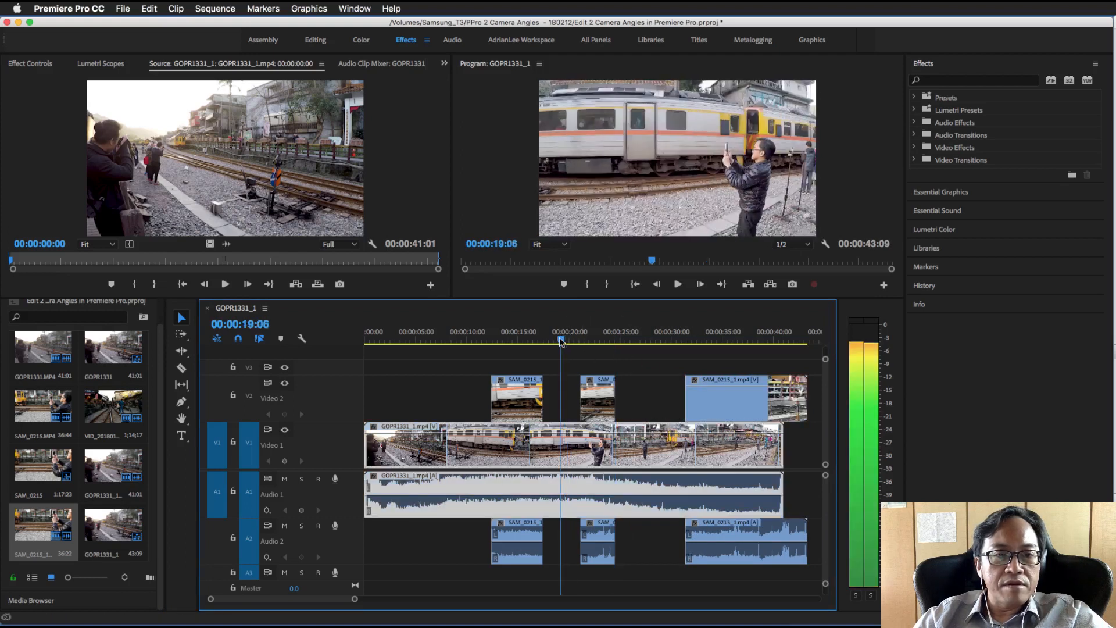
click(678, 284)
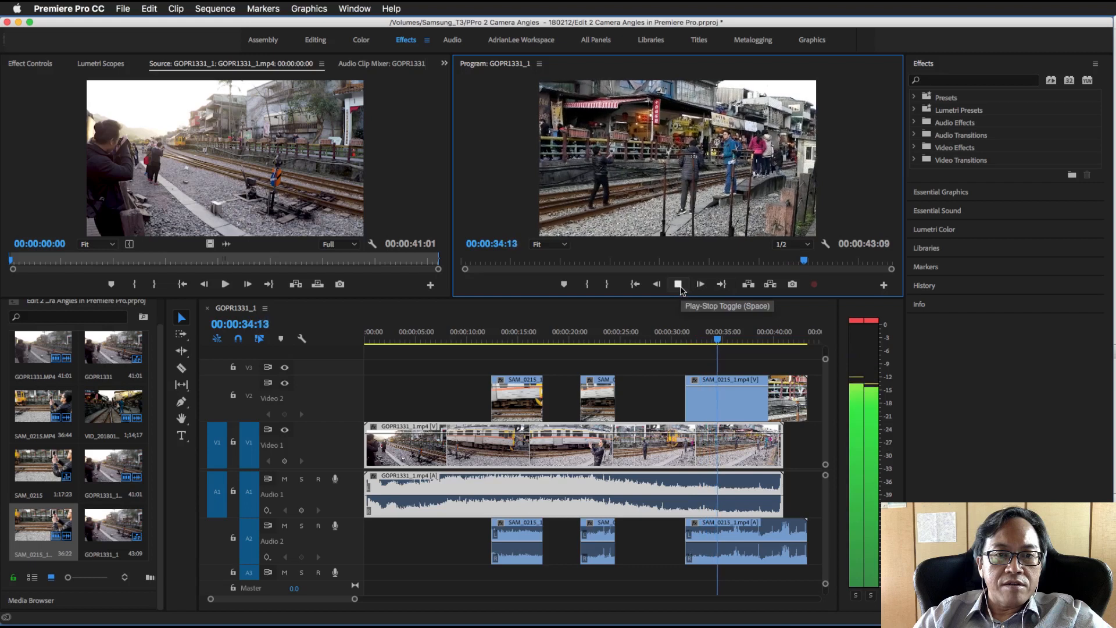
click(682, 288)
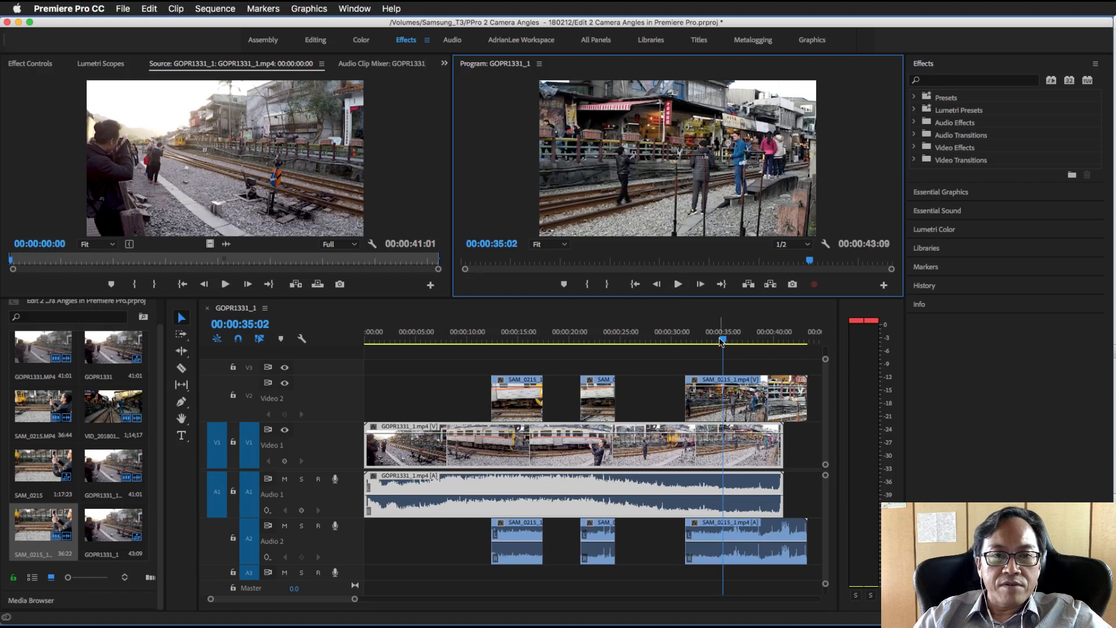
Review the frame at 00:00:29:06 and delete the last SAM_0215_1.mp4 piece from Video 2 and Audio 2
drag(724, 339, 666, 340)
key(space)
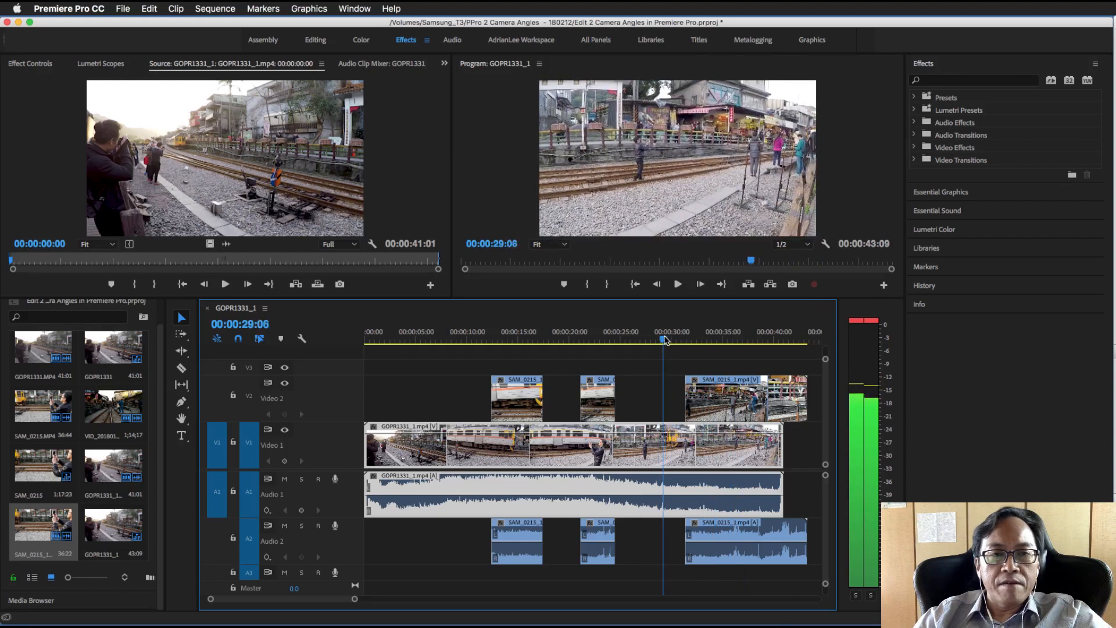
click(712, 403)
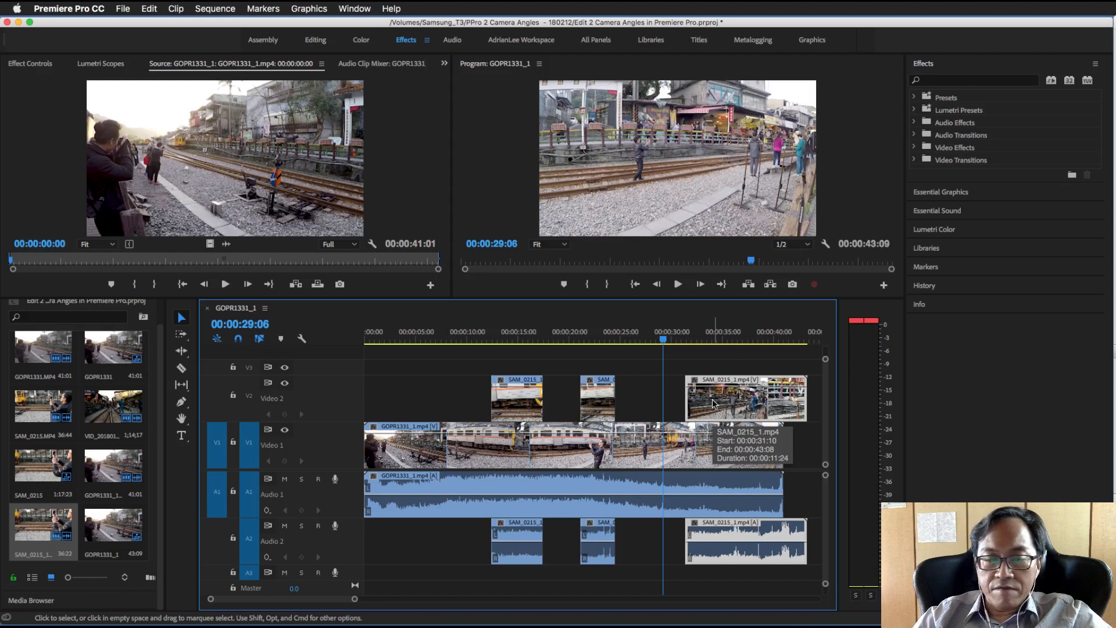
key(Delete)
Play from 00:00:27:00 to choose an ending and trim the end of GOPR1331_1.mp4 on Video 1 to 00:00:34:05
drag(663, 340, 641, 345)
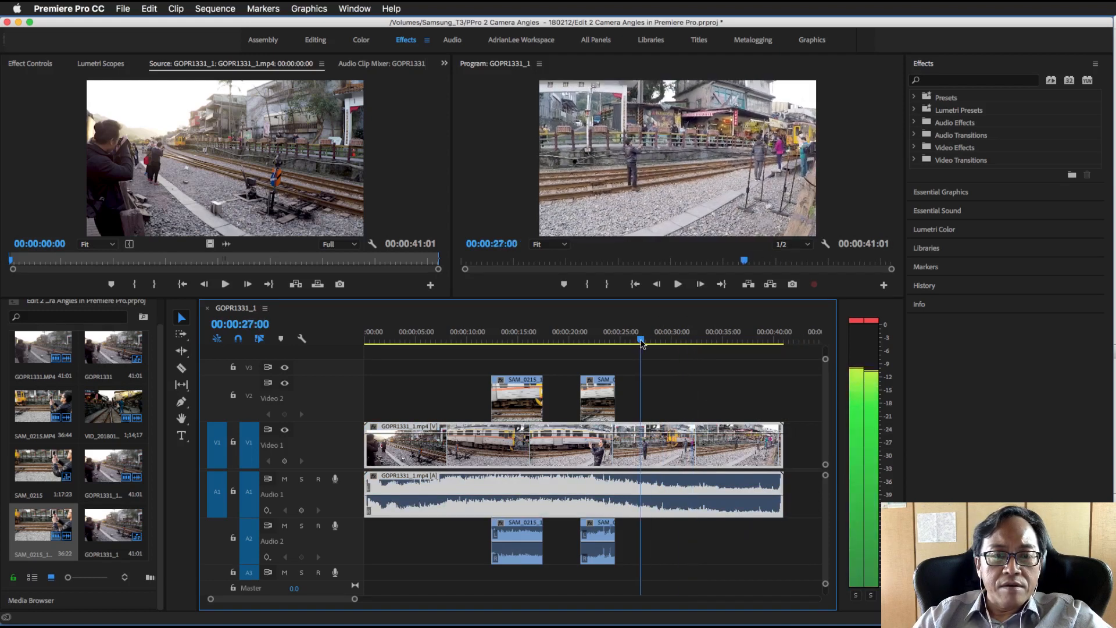
click(678, 285)
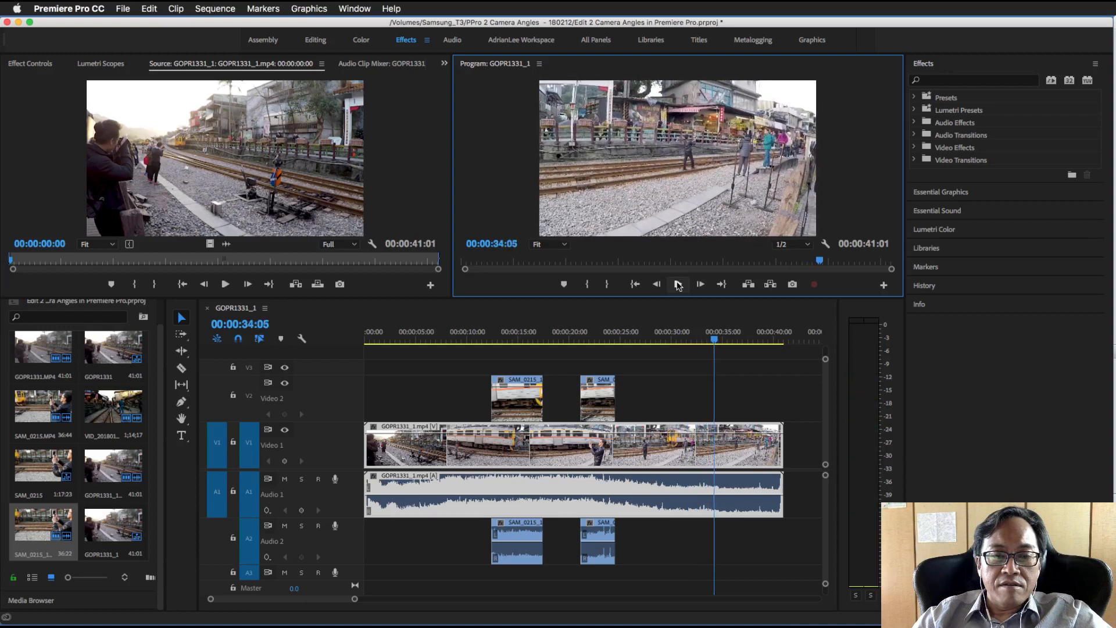
drag(781, 450, 714, 451)
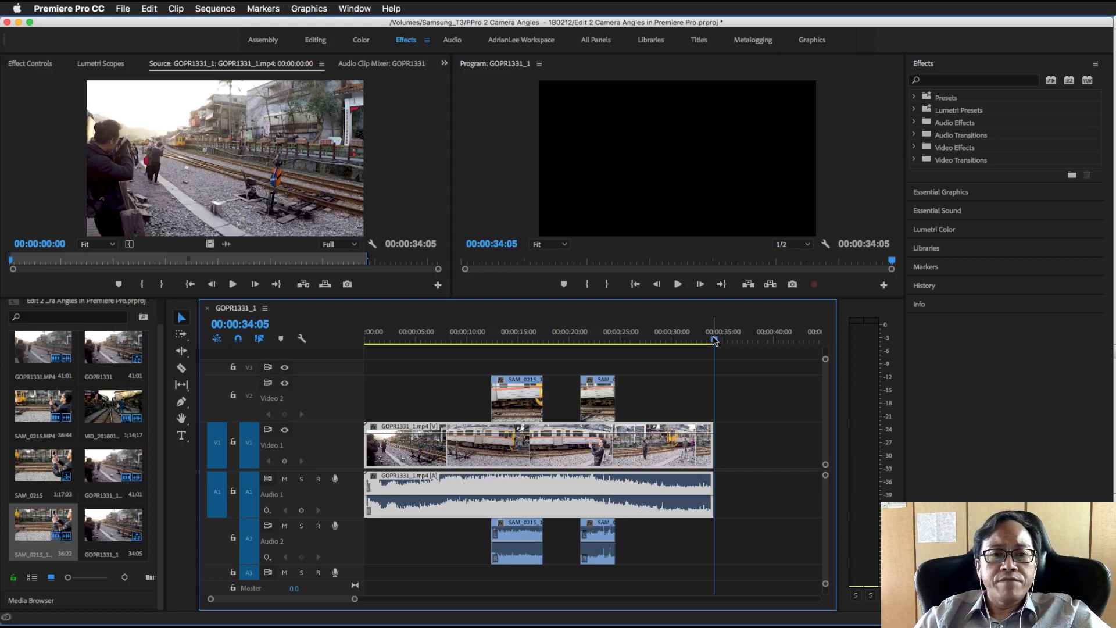
Check the frame at 00:00:33:10 near the new ending and play the edited sequence from the start
drag(714, 341, 707, 341)
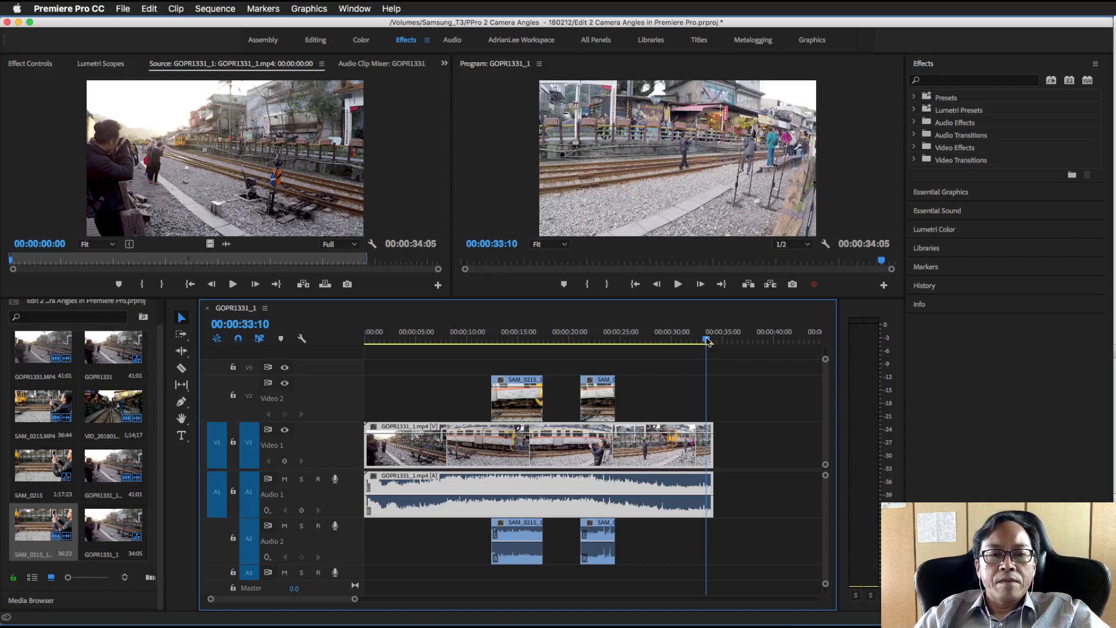
drag(708, 341, 365, 342)
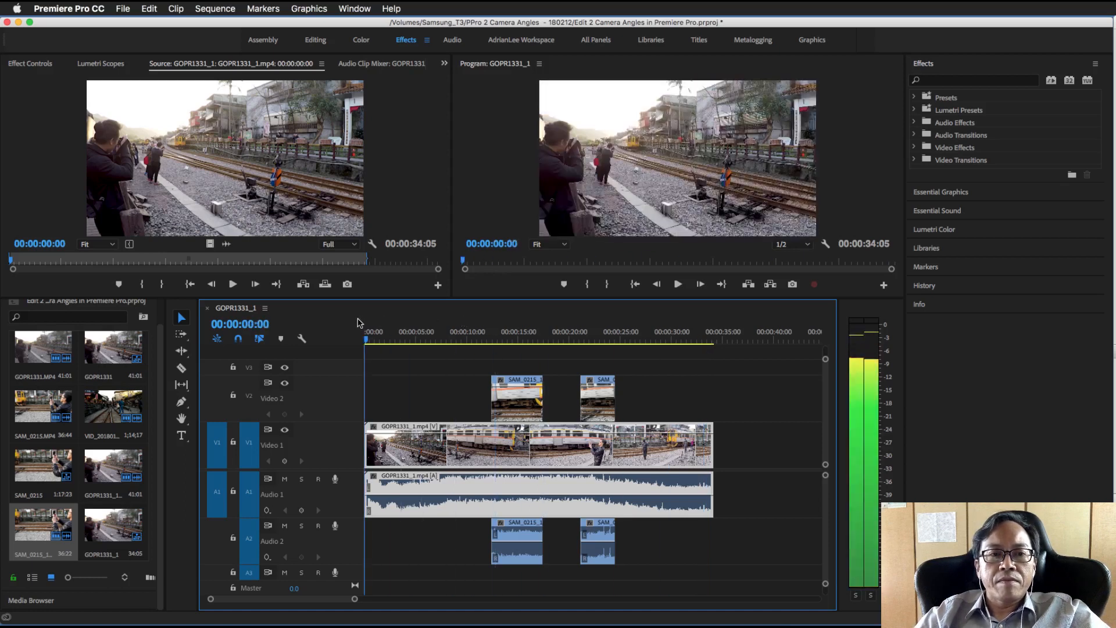
click(675, 288)
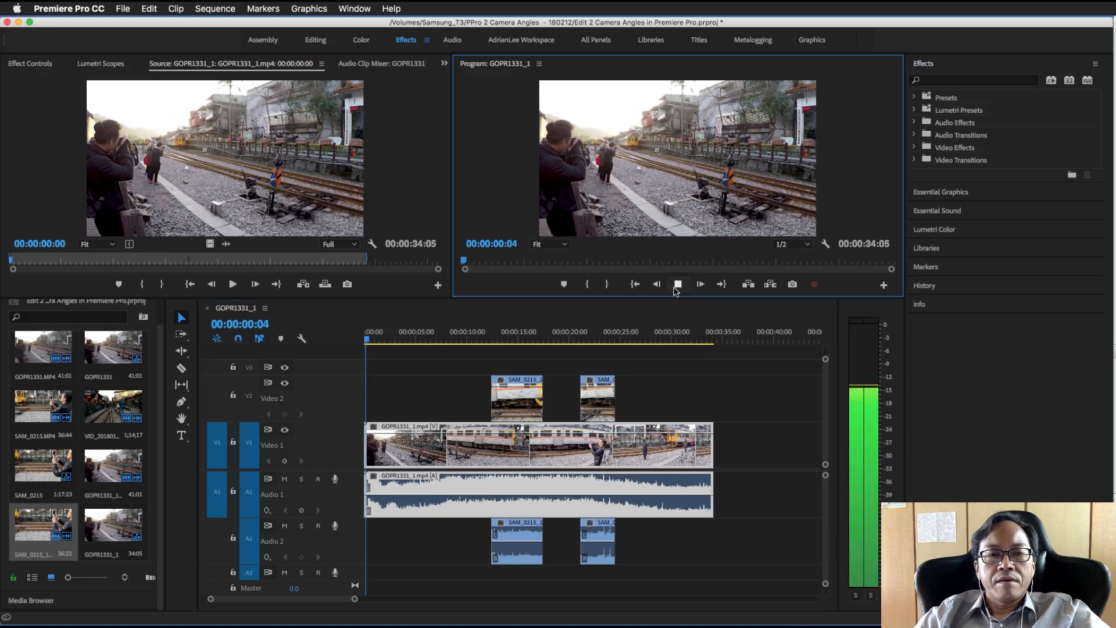